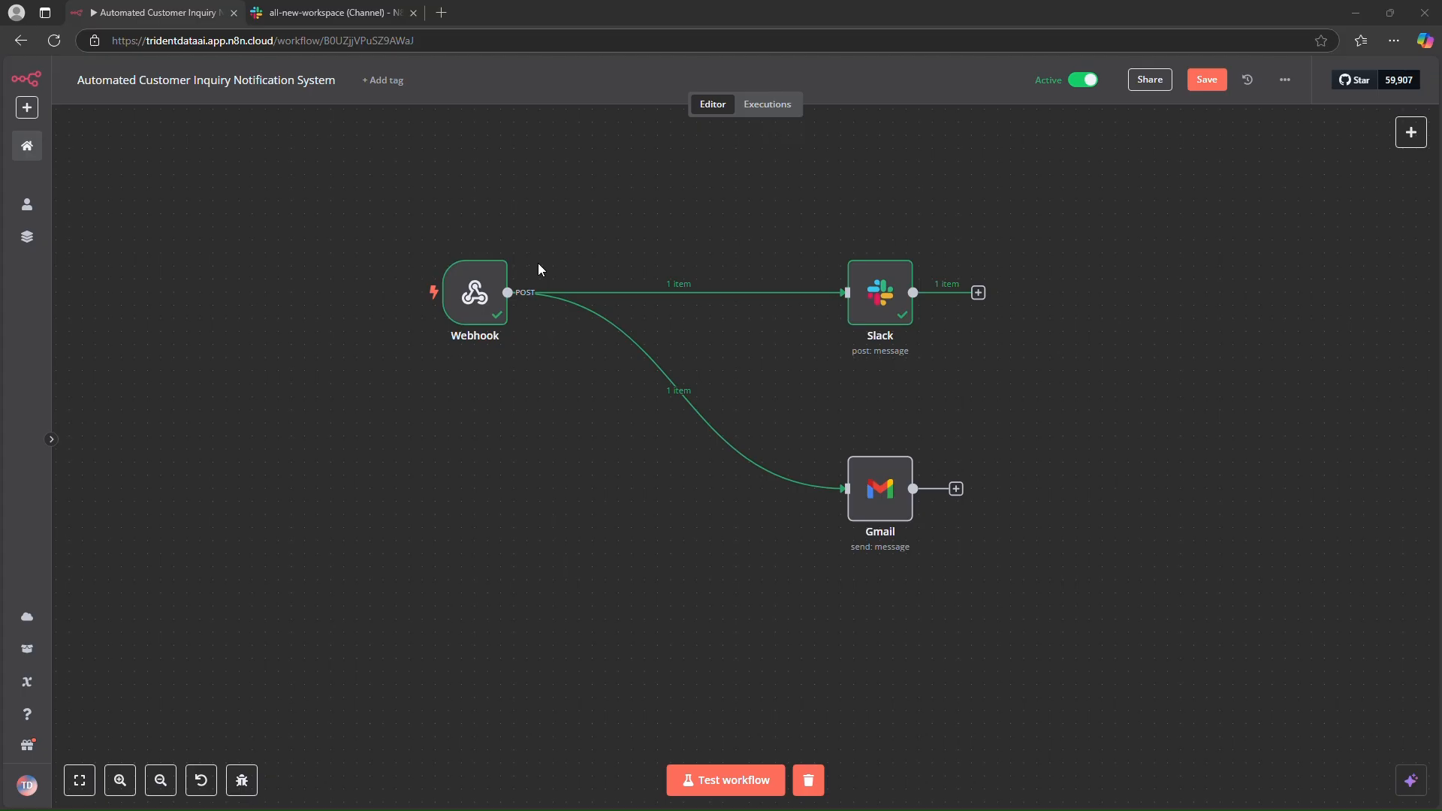
# - Add a Webhook trigger as the workflow's first step
pyautogui.moveTo(714, 439)
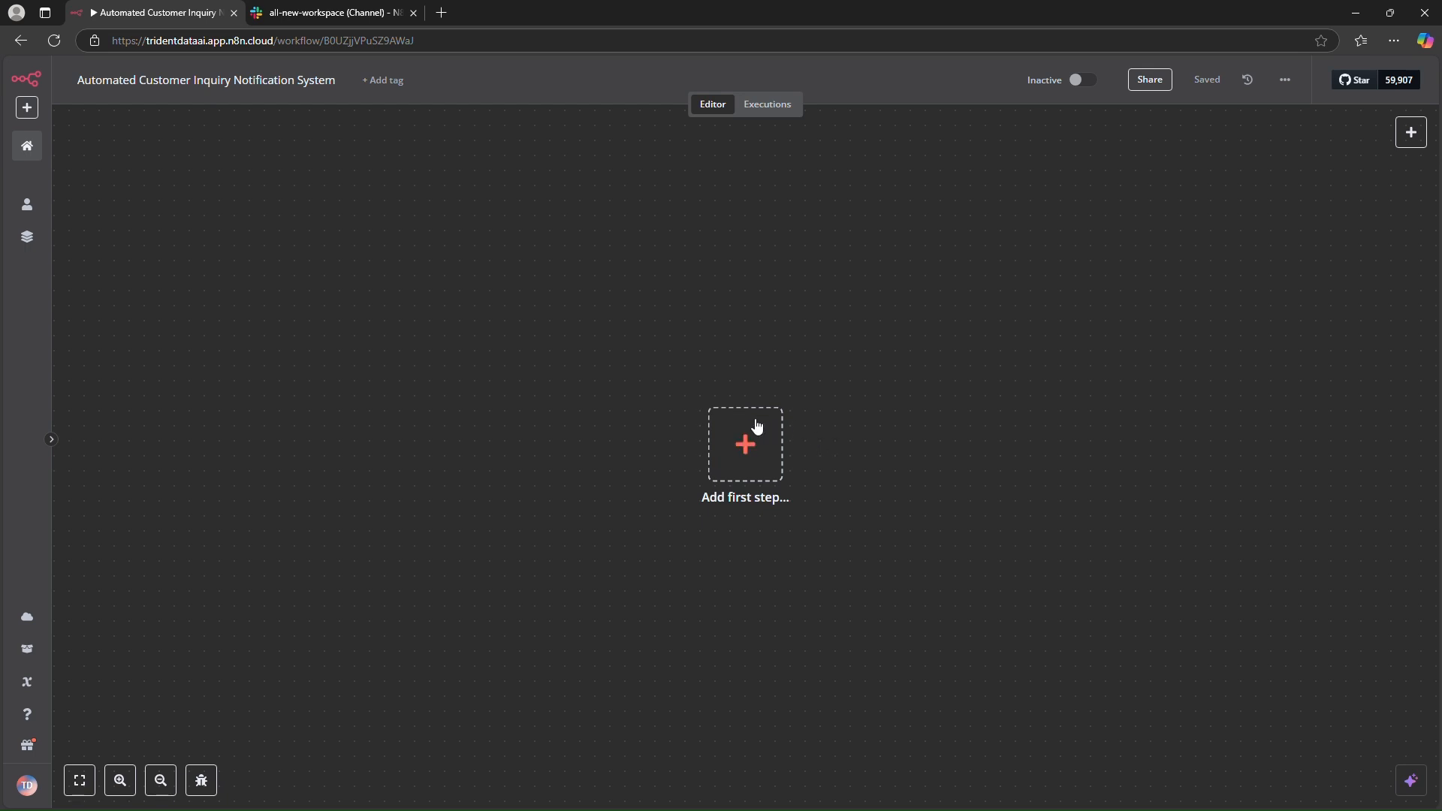
pyautogui.click(745, 443)
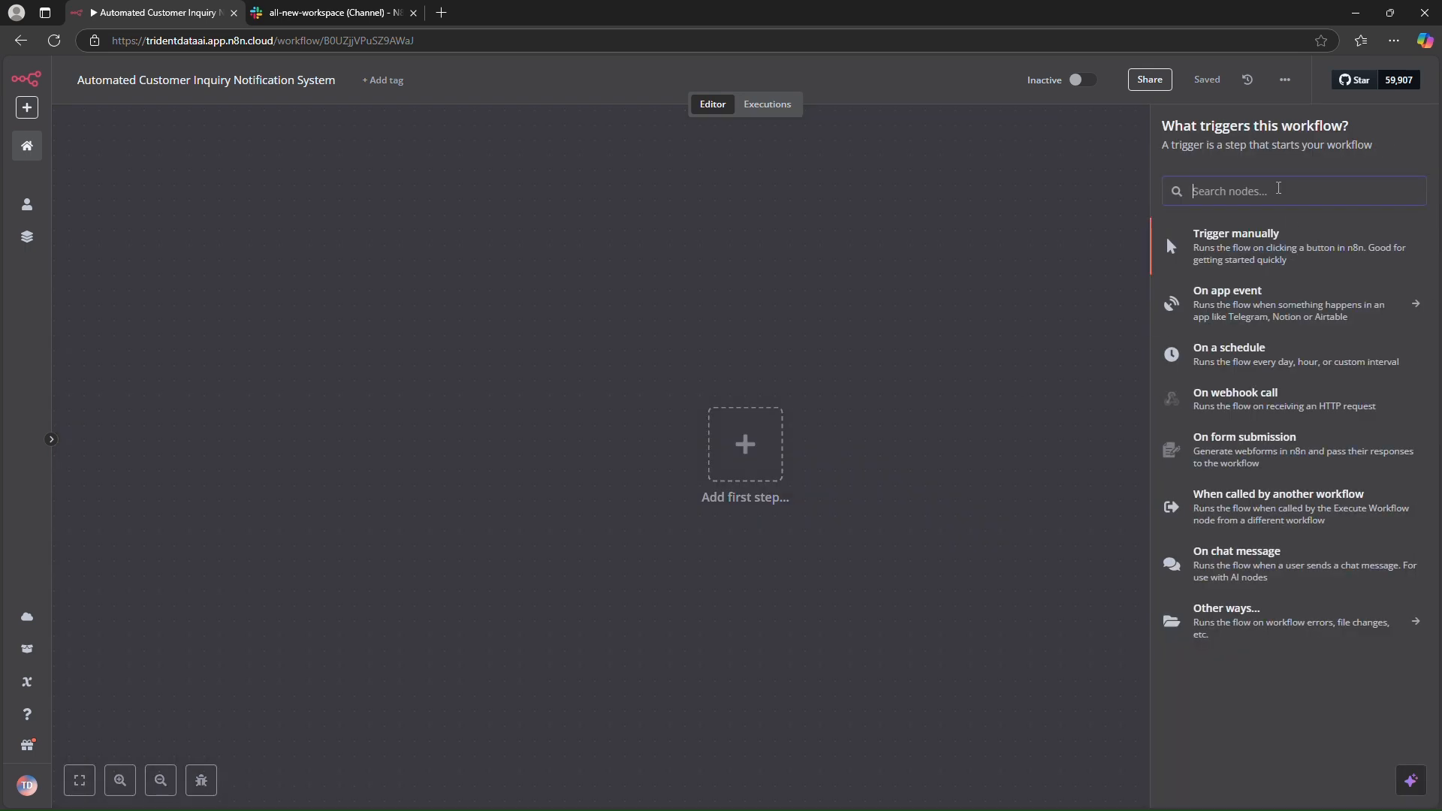
pyautogui.write('webho')
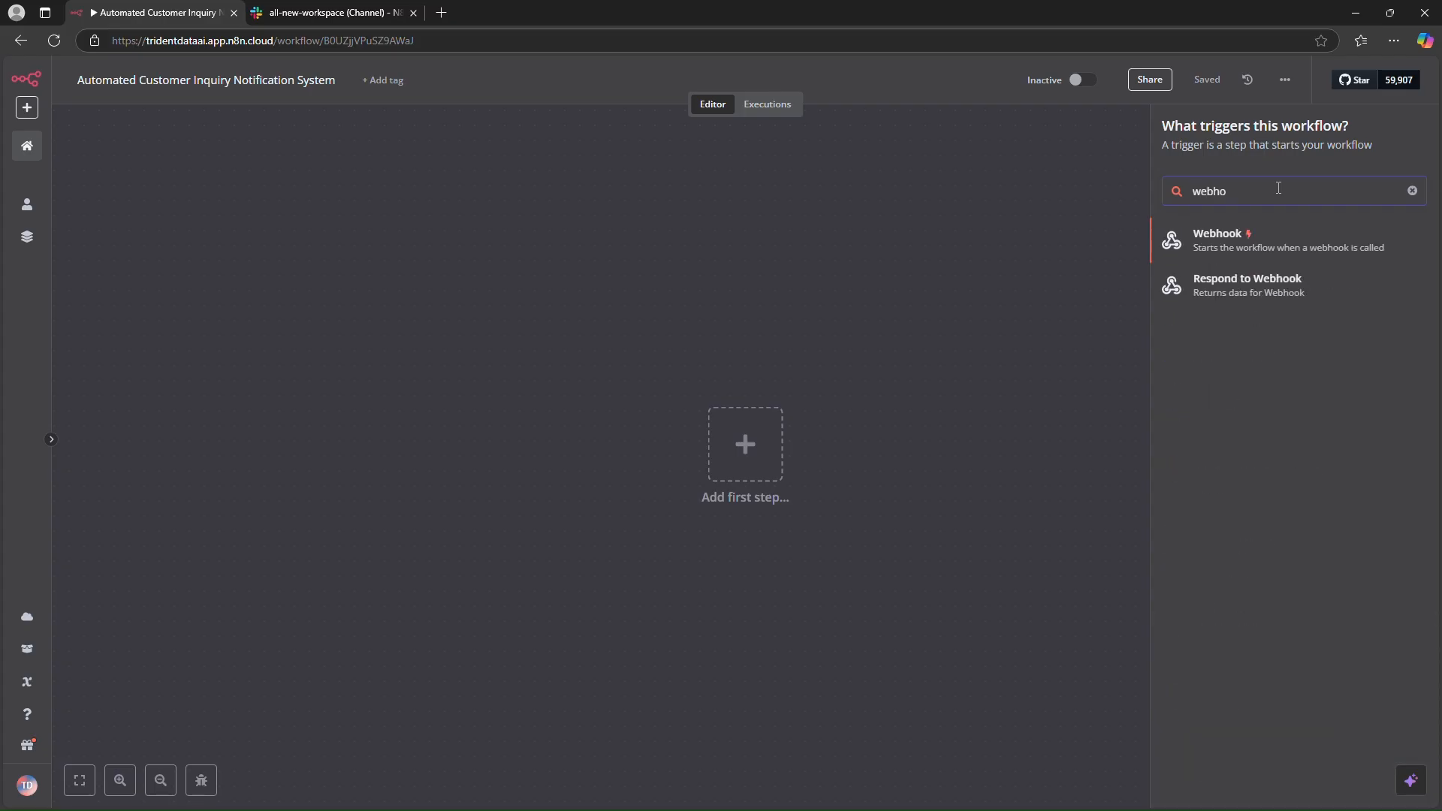
pyautogui.click(1281, 239)
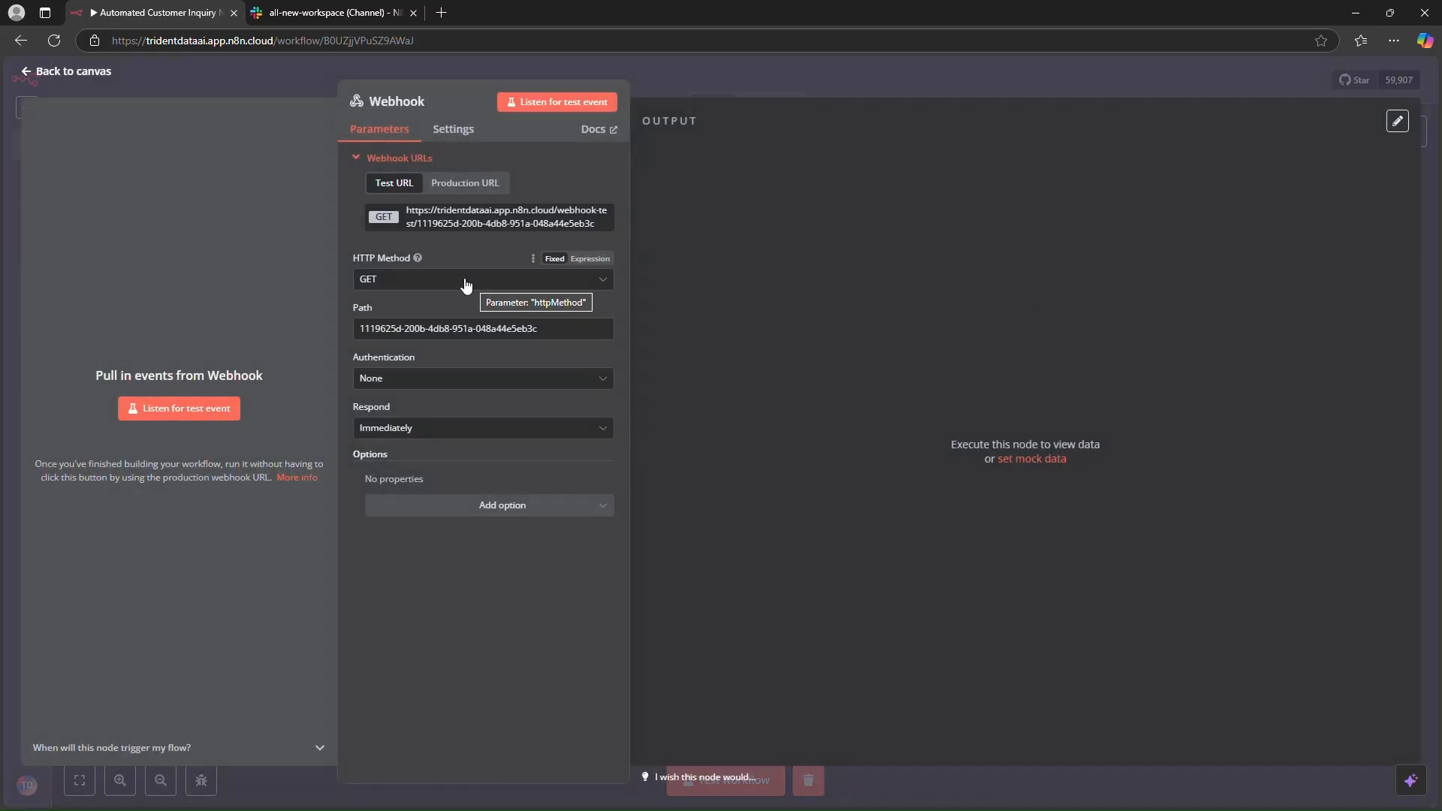
# - Set the webhook's HTTP method to POST and its path to customer-enquiry
pyautogui.click(450, 282)
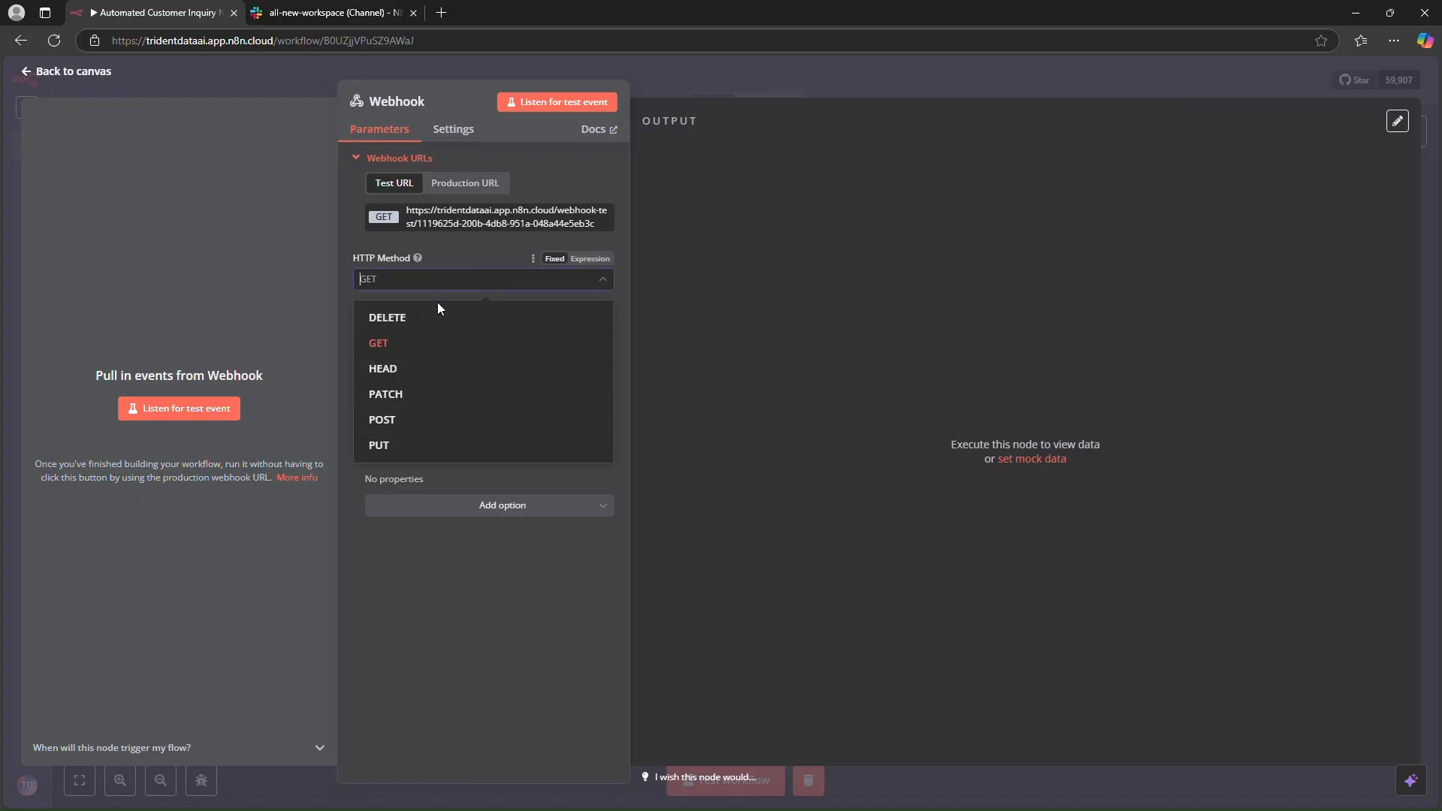
pyautogui.click(410, 419)
pyautogui.tripleClick(433, 332)
pyautogui.press('BackSpace')
pyautogui.write('customer-q')
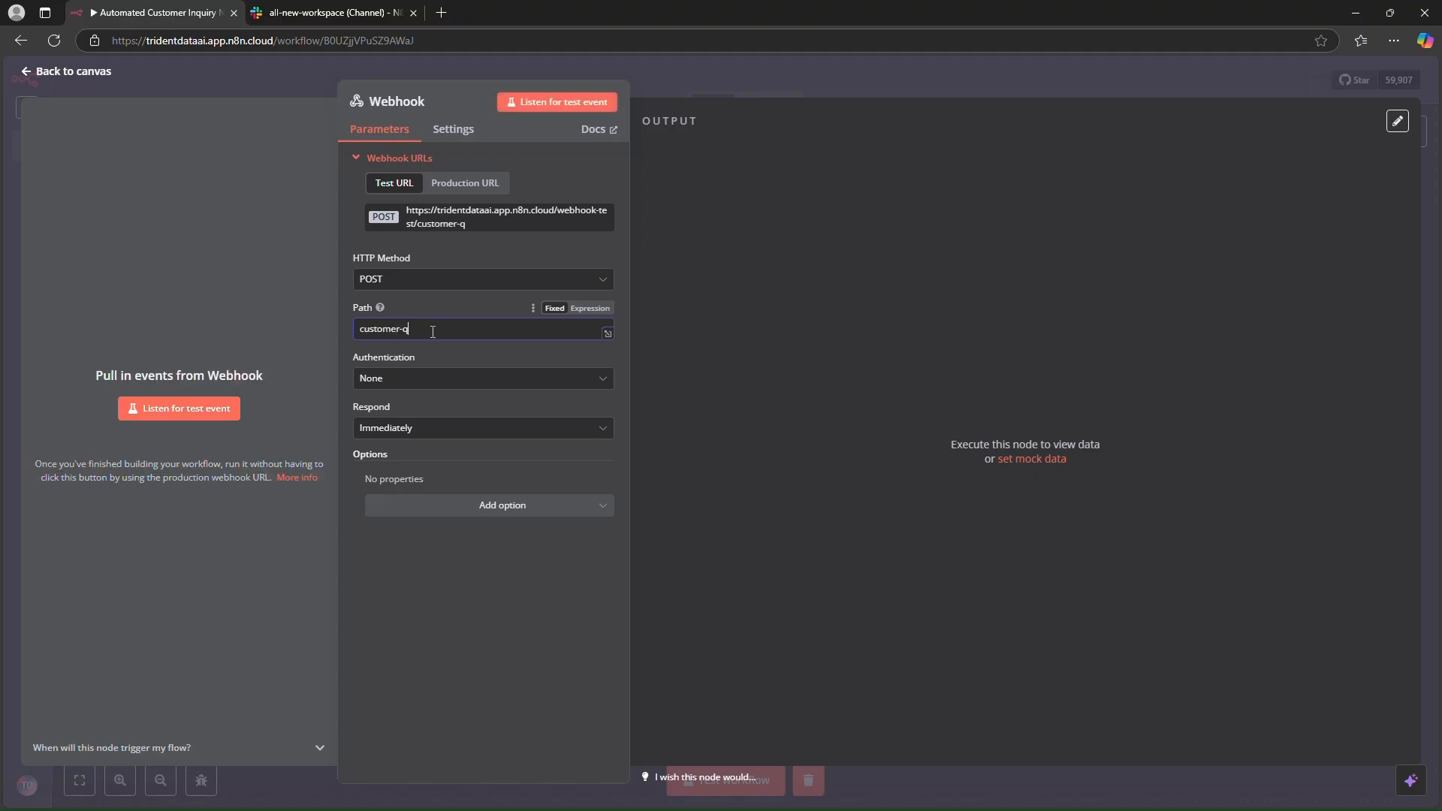
pyautogui.press('BackSpace')
pyautogui.write('enquiery')
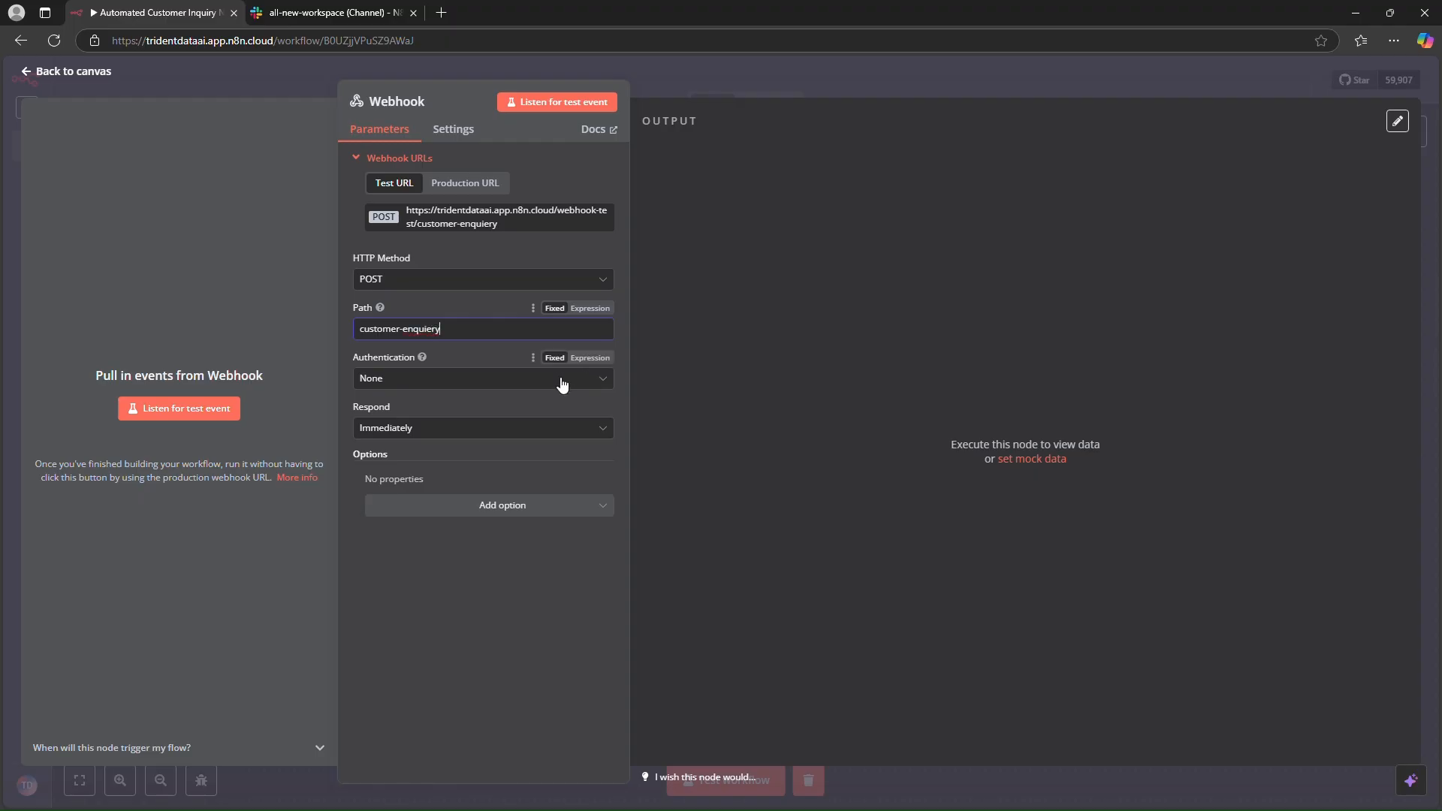
pyautogui.press('BackSpace')
pyautogui.press('BackSpace')
pyautogui.press('BackSpace')
pyautogui.write('ry')
# - Add a Response Data option to the webhook with the value Success
pyautogui.click(508, 505)
pyautogui.scroll(-1, 505, 623)
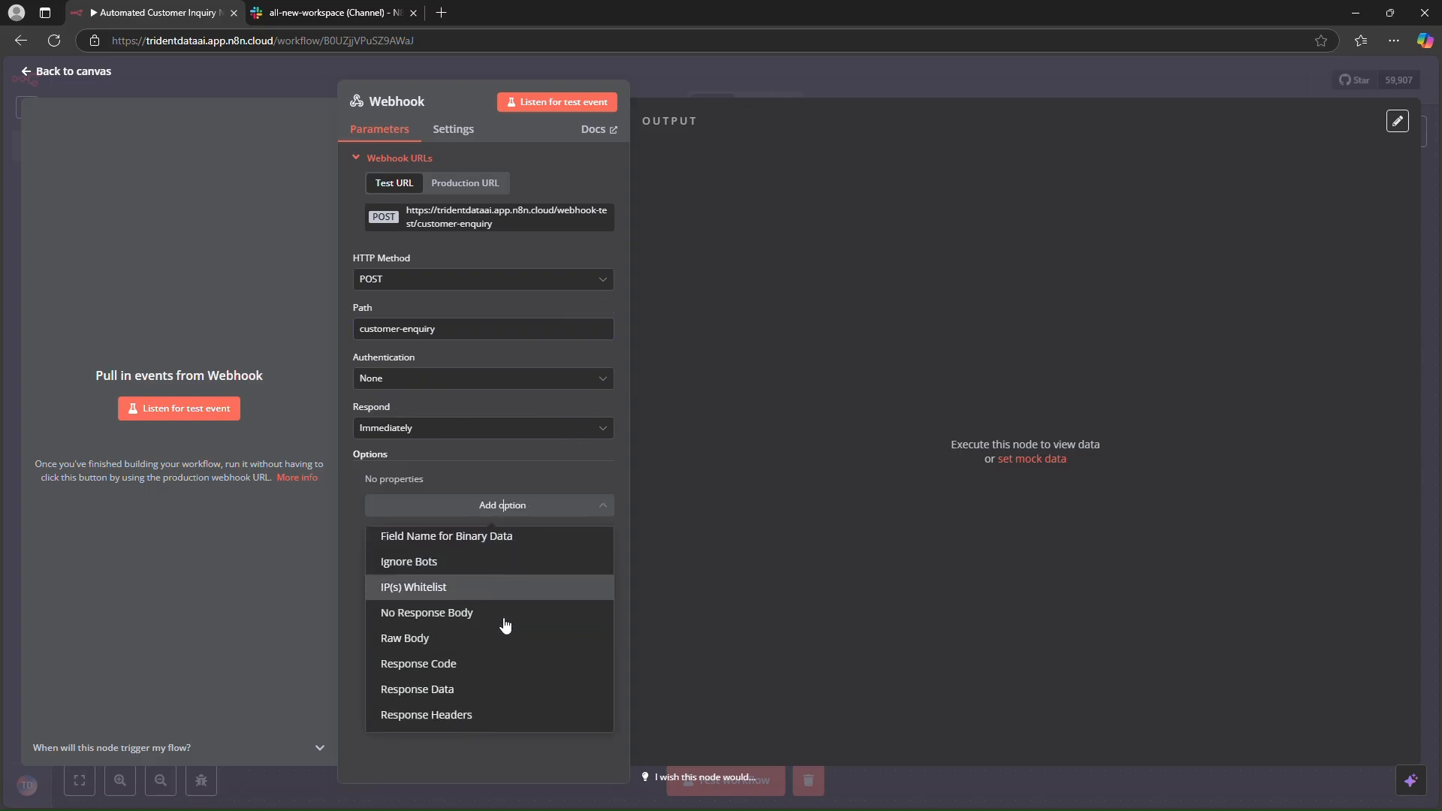
pyautogui.click(477, 689)
pyautogui.click(446, 501)
pyautogui.write('Scu')
pyautogui.write('uccess')
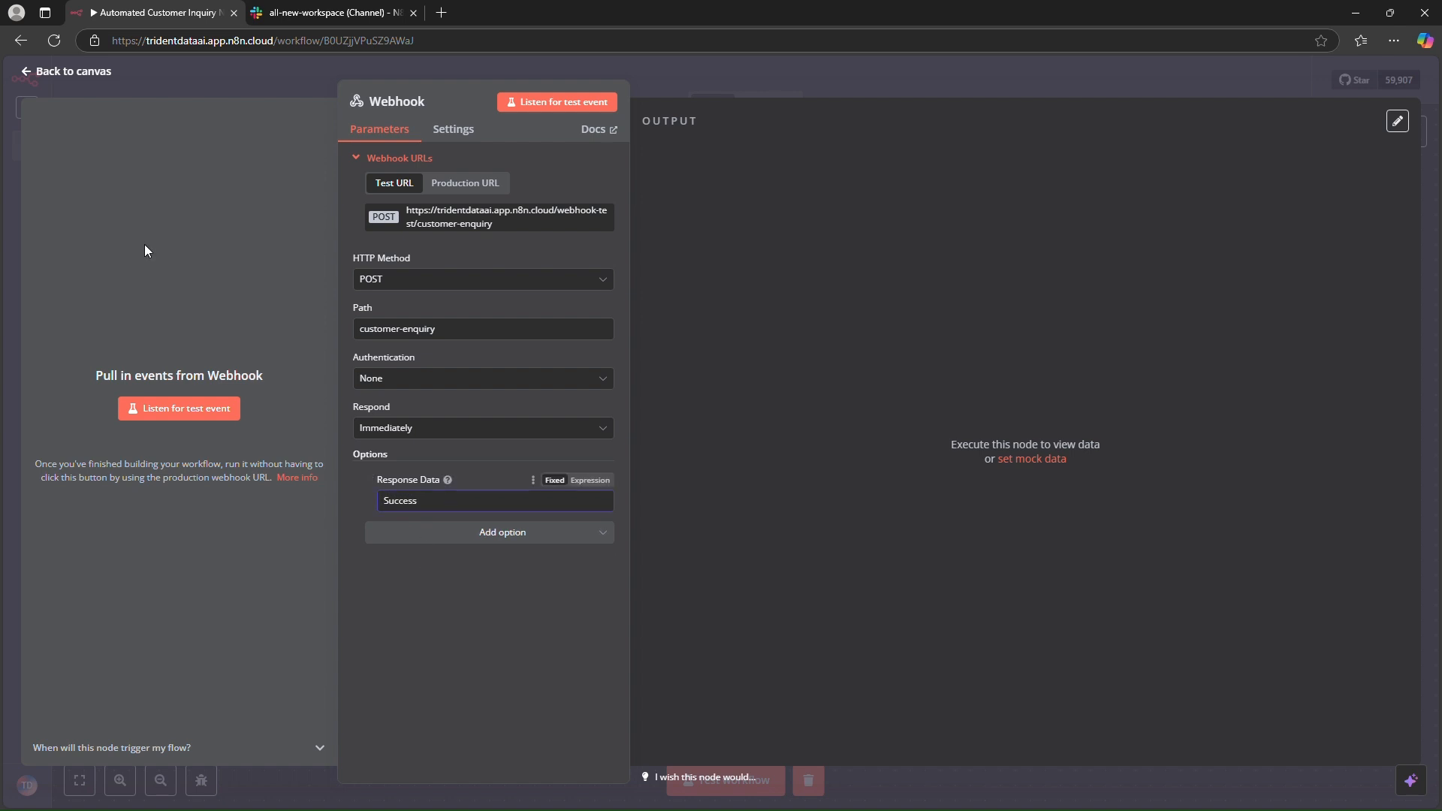
# - Reopen the webhook node, start listening for a test event and copy the test webhook URL
pyautogui.click(31, 70)
pyautogui.moveTo(715, 441); pyautogui.dragTo(489, 321)
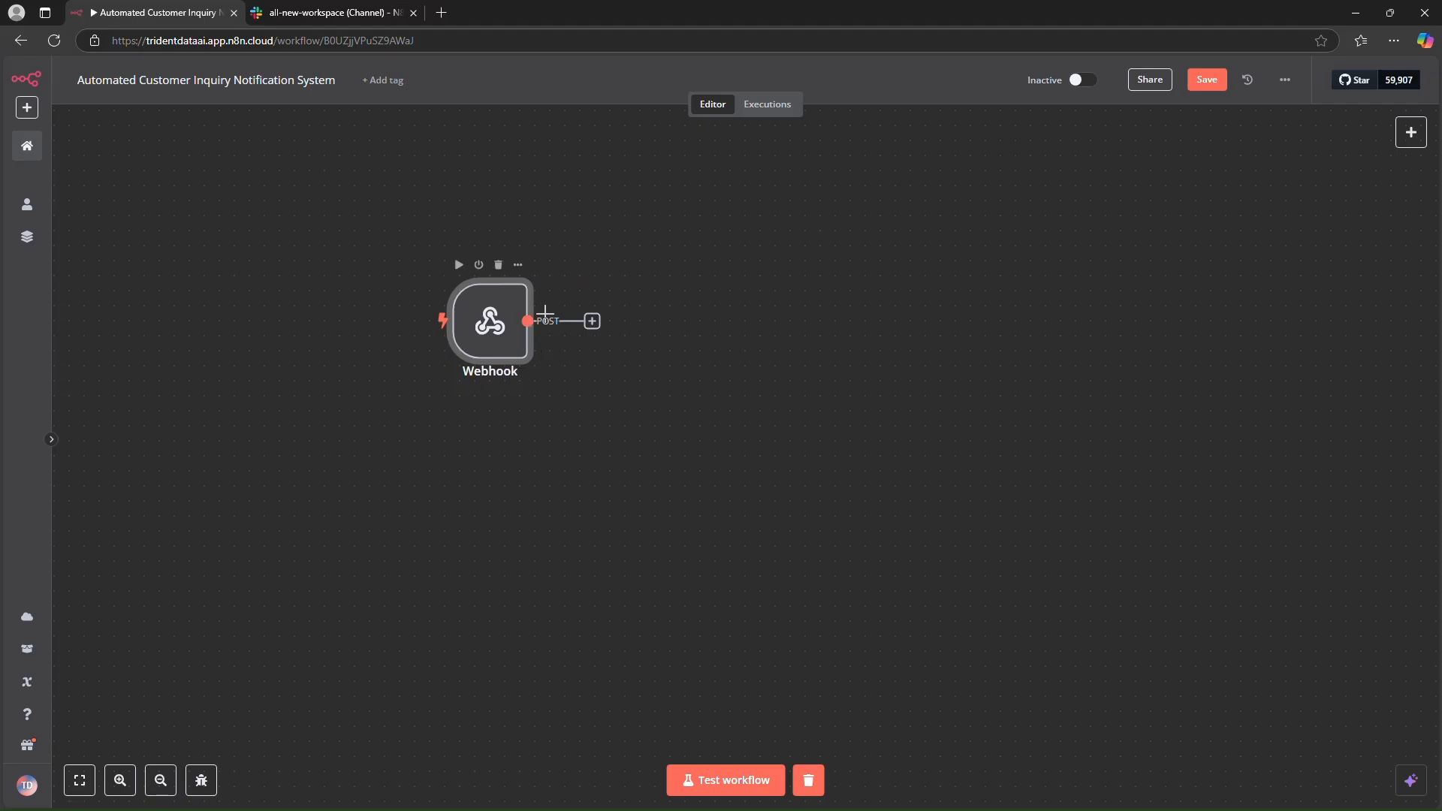
pyautogui.doubleClick(490, 322)
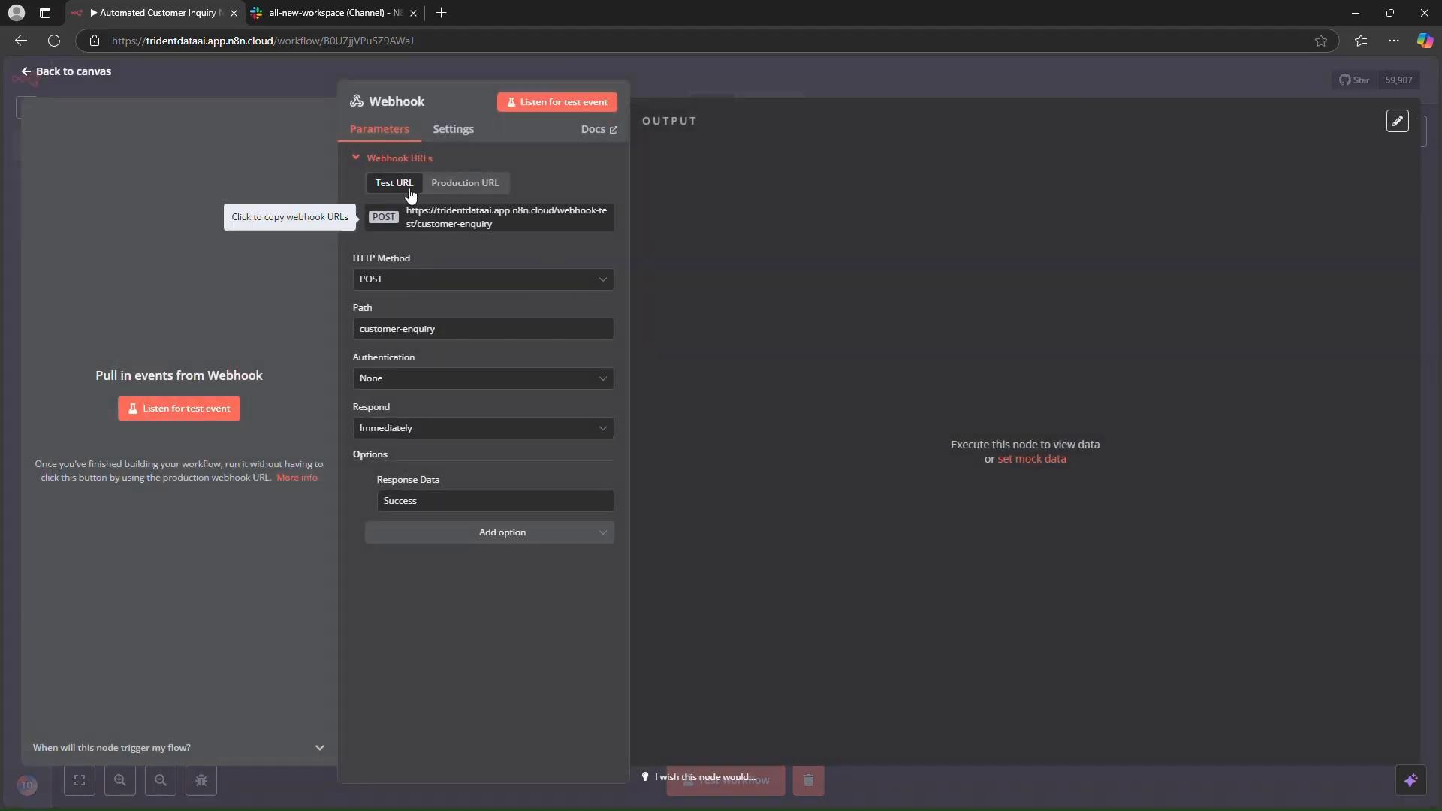
pyautogui.click(535, 103)
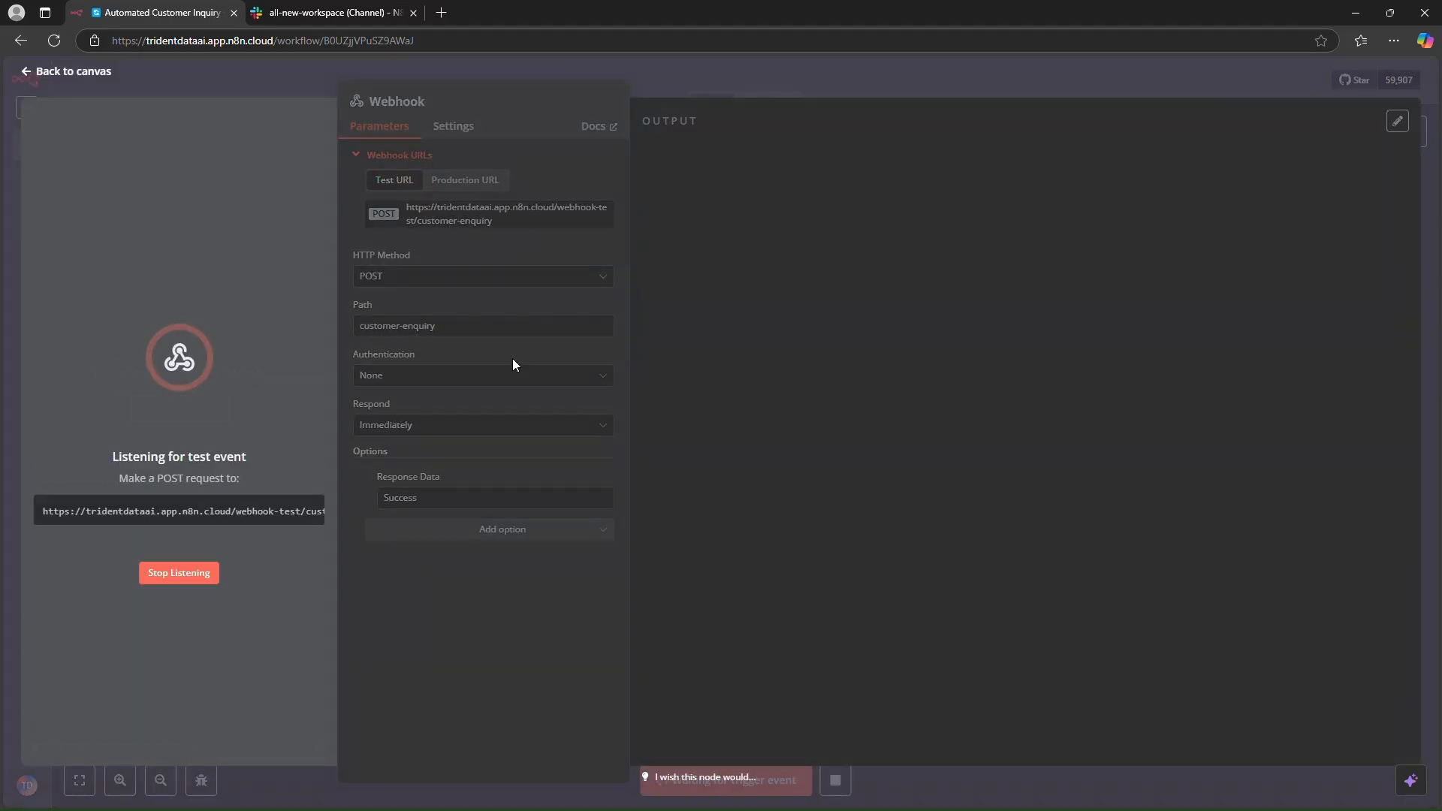
pyautogui.click(267, 509)
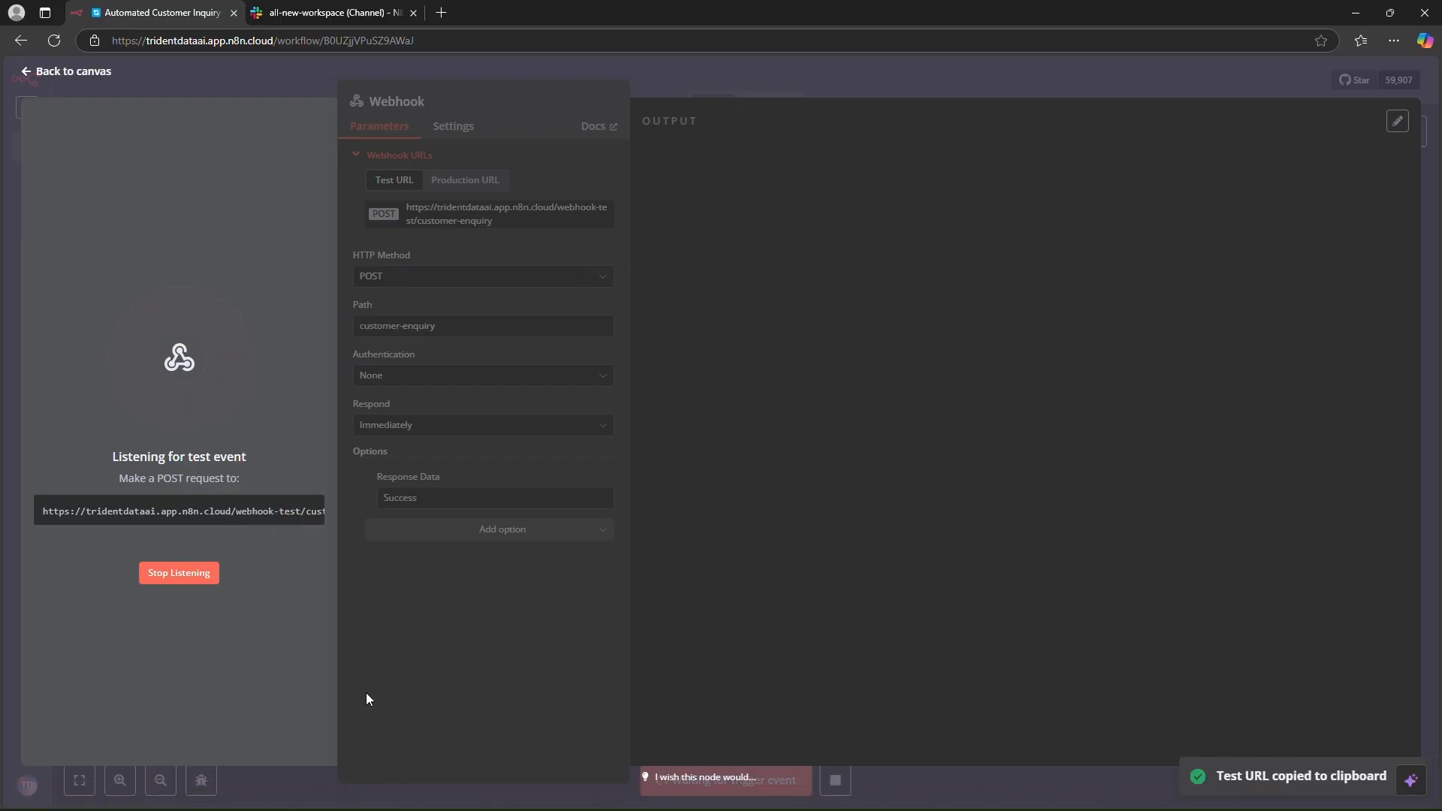
# - Switch to Postman and paste the test webhook URL as the POST request address
pyautogui.hotkey('alt', 'Tab')
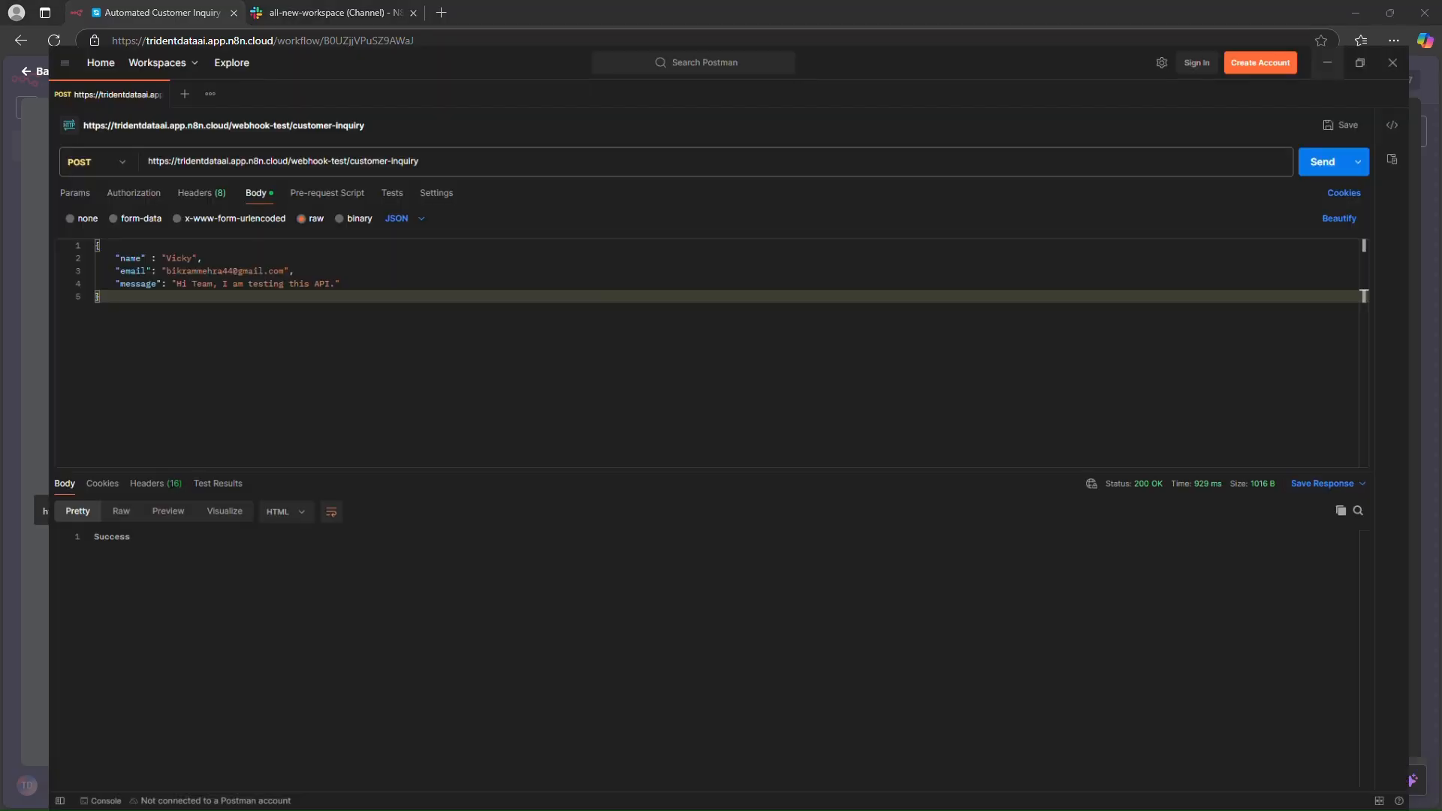
pyautogui.tripleClick(430, 121)
pyautogui.hotkey('ctrl', 'v')
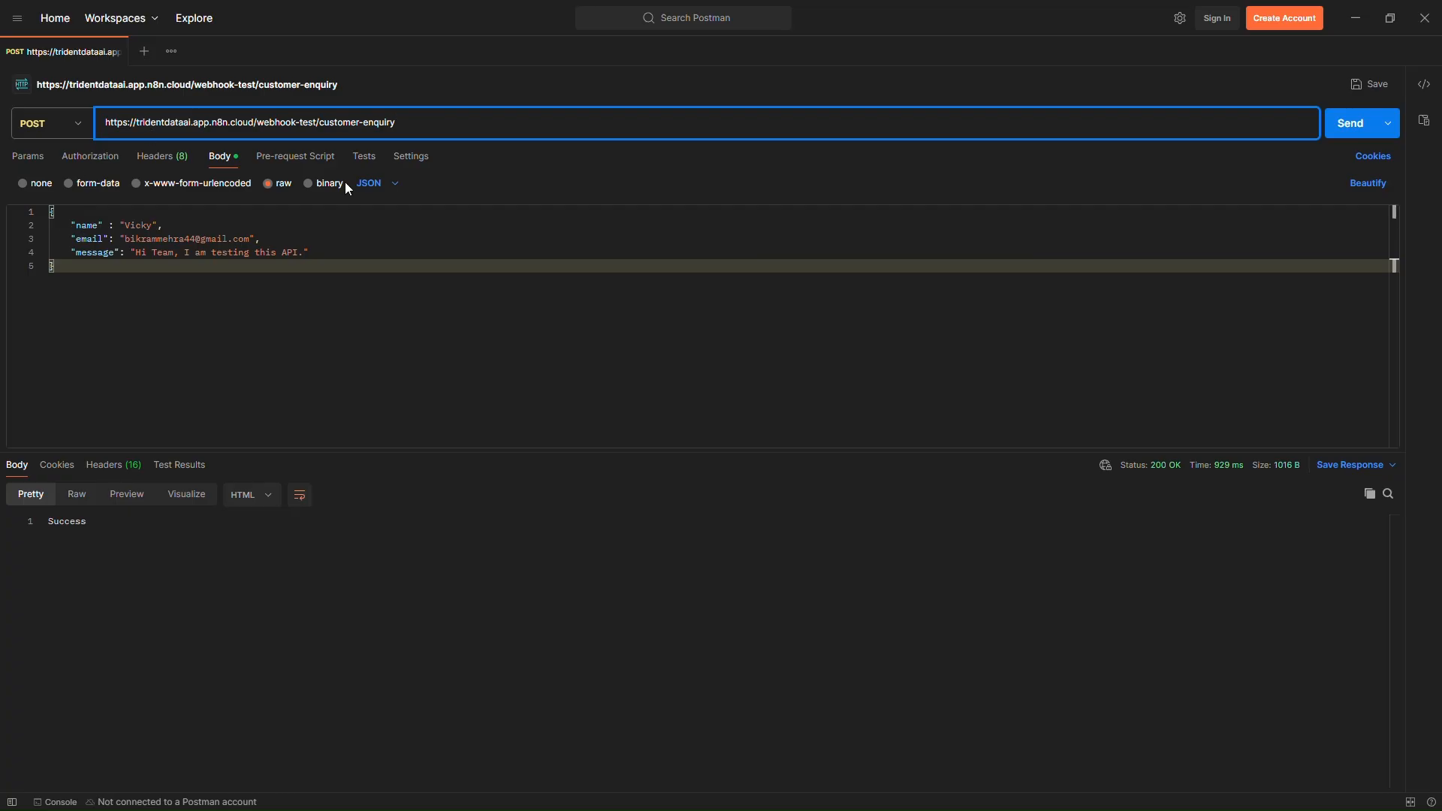
# - Clear the raw JSON request body and start a new object with name set to Test User
pyautogui.click(100, 298)
pyautogui.hotkey('ctrl', 'a')
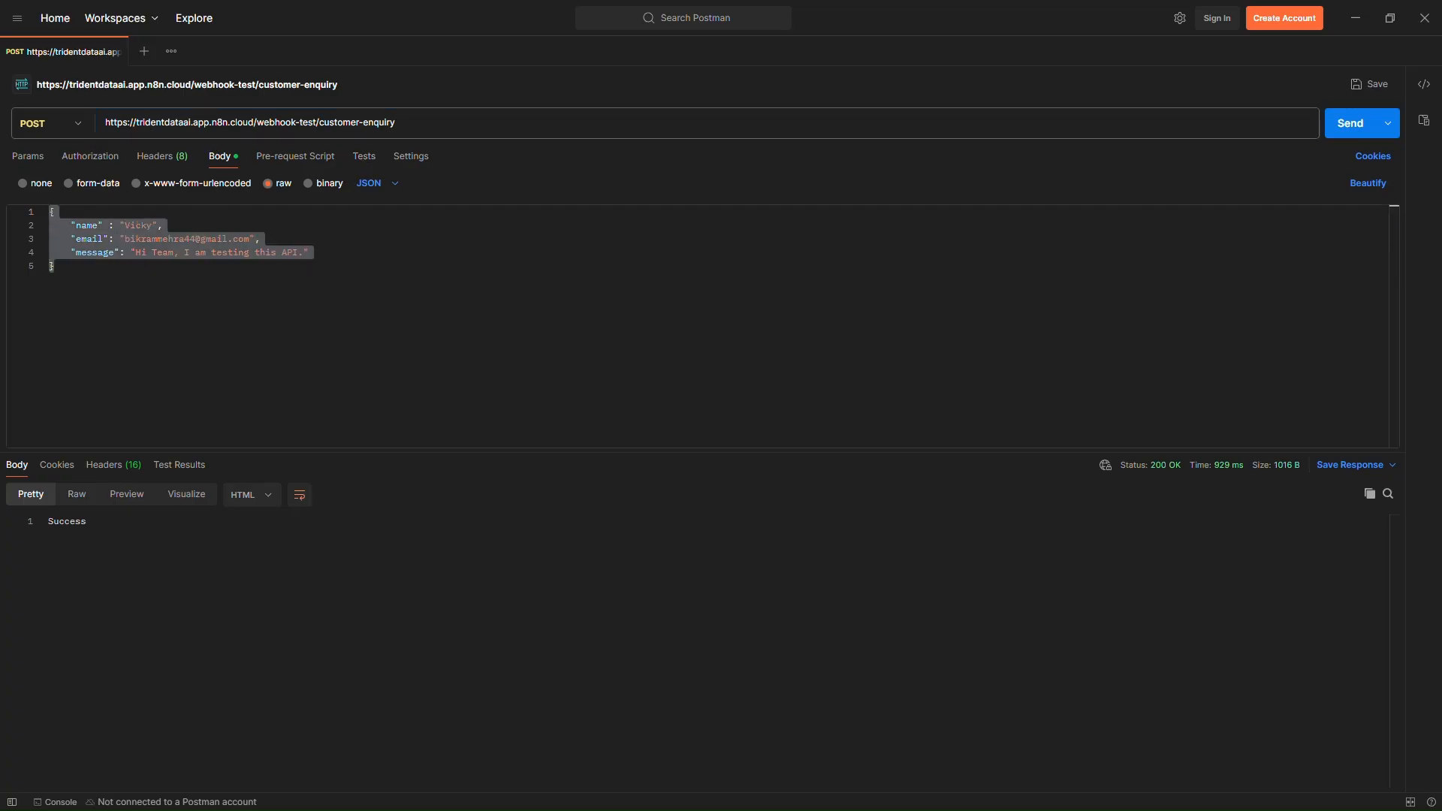
pyautogui.press('BackSpace')
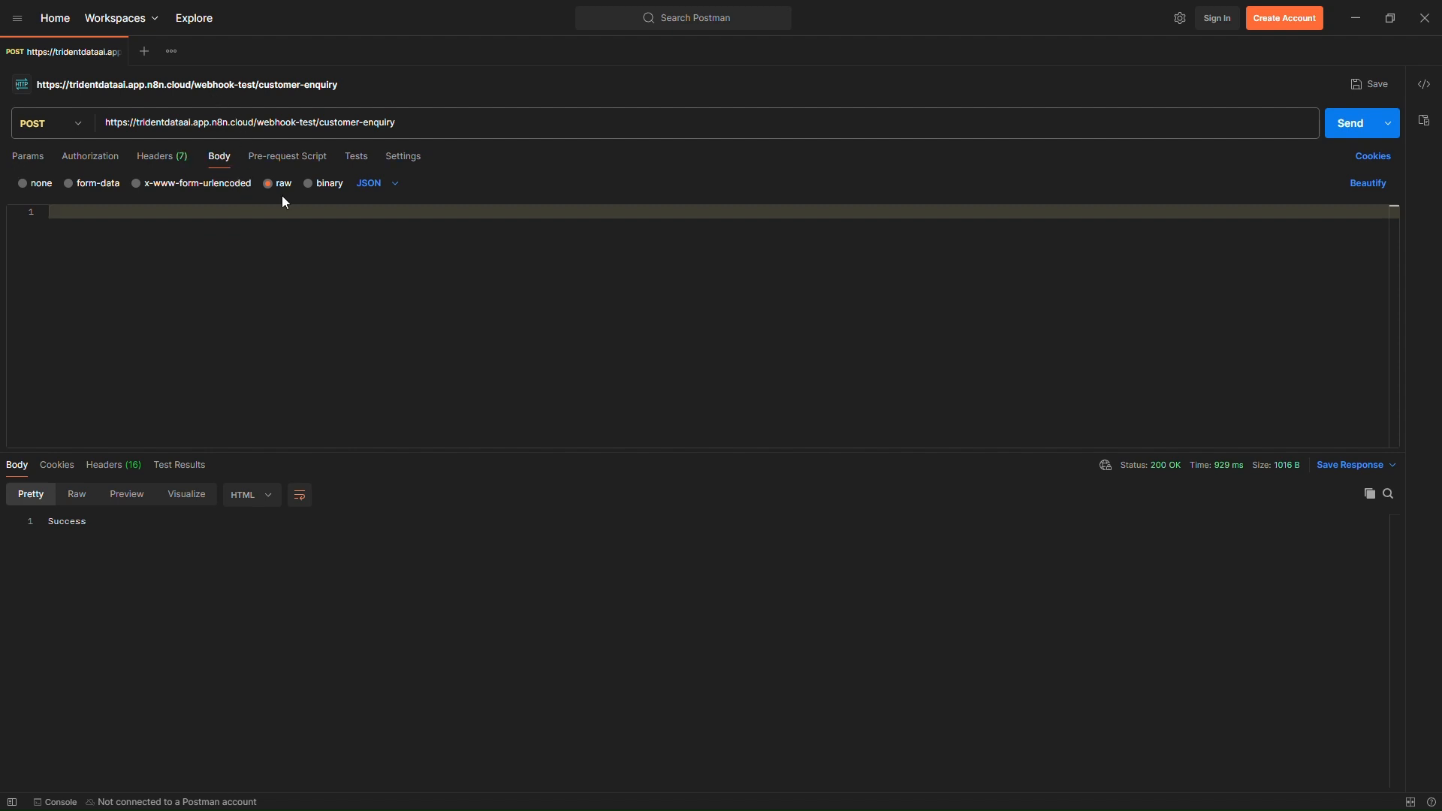
pyautogui.click(392, 185)
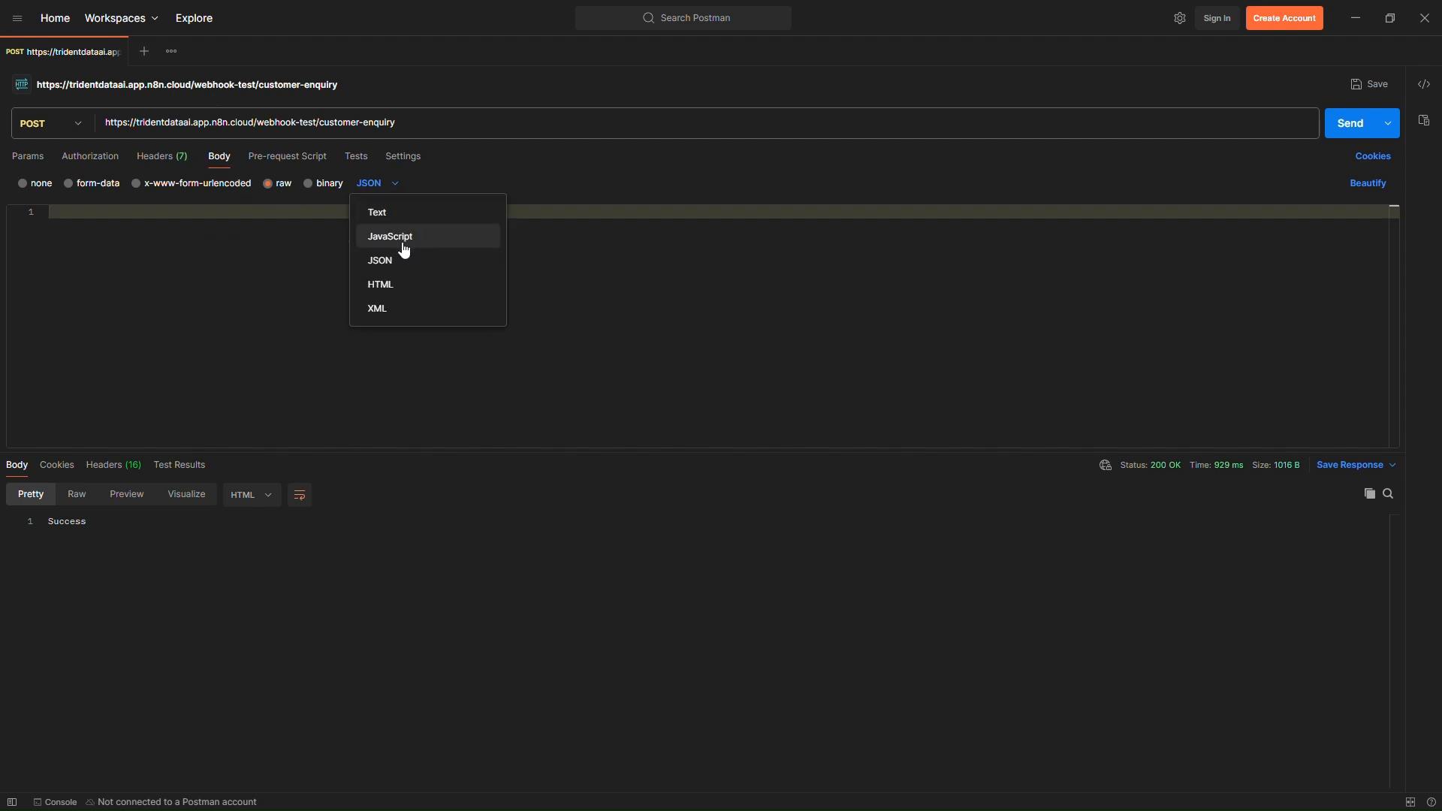
pyautogui.click(361, 265)
pyautogui.write('{')
pyautogui.press('Return')
pyautogui.write('"name" : "')
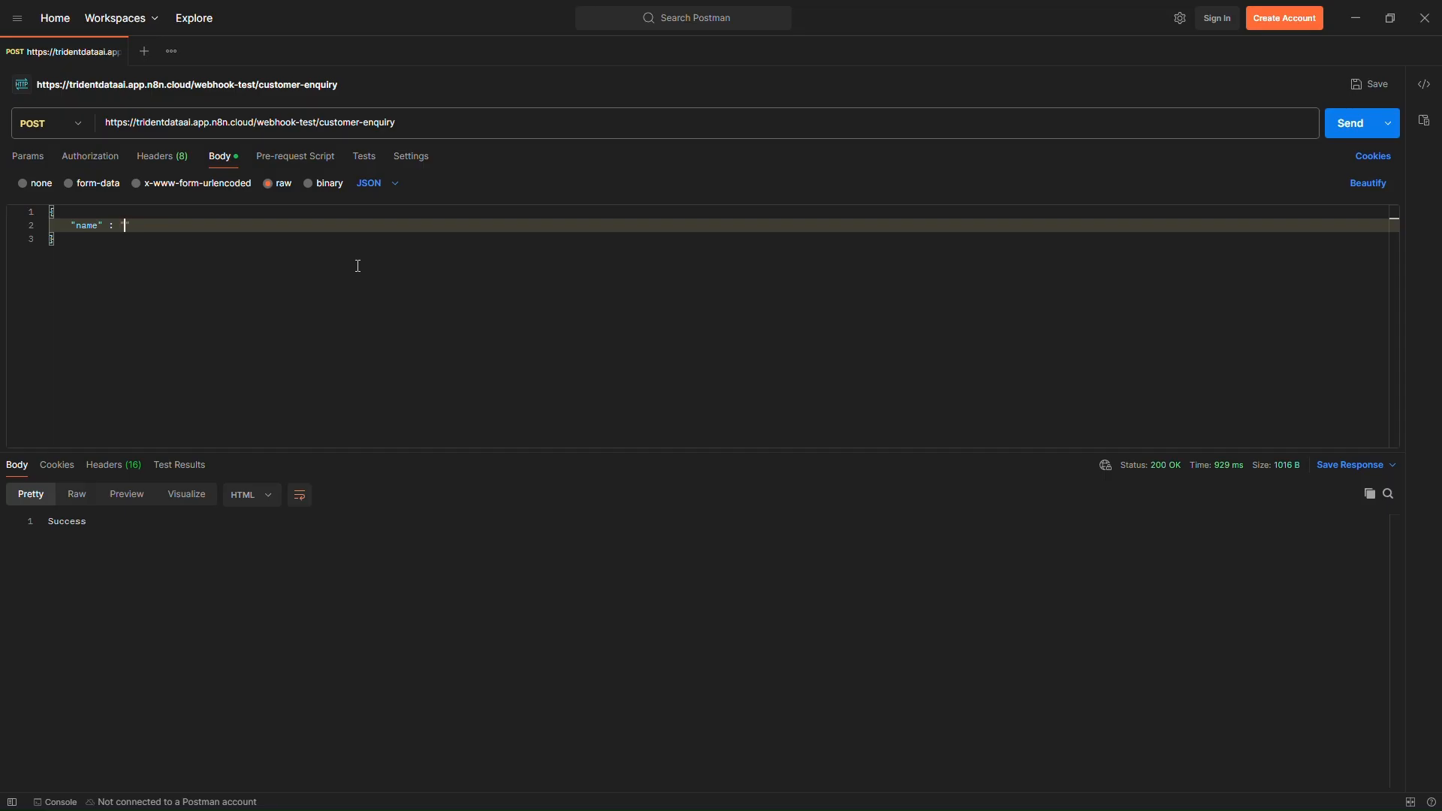
pyautogui.write('Test User",')
# - Add an email field to the JSON body containing the customer's e-mail address
pyautogui.press('Return')
pyautogui.write('"email" : "')
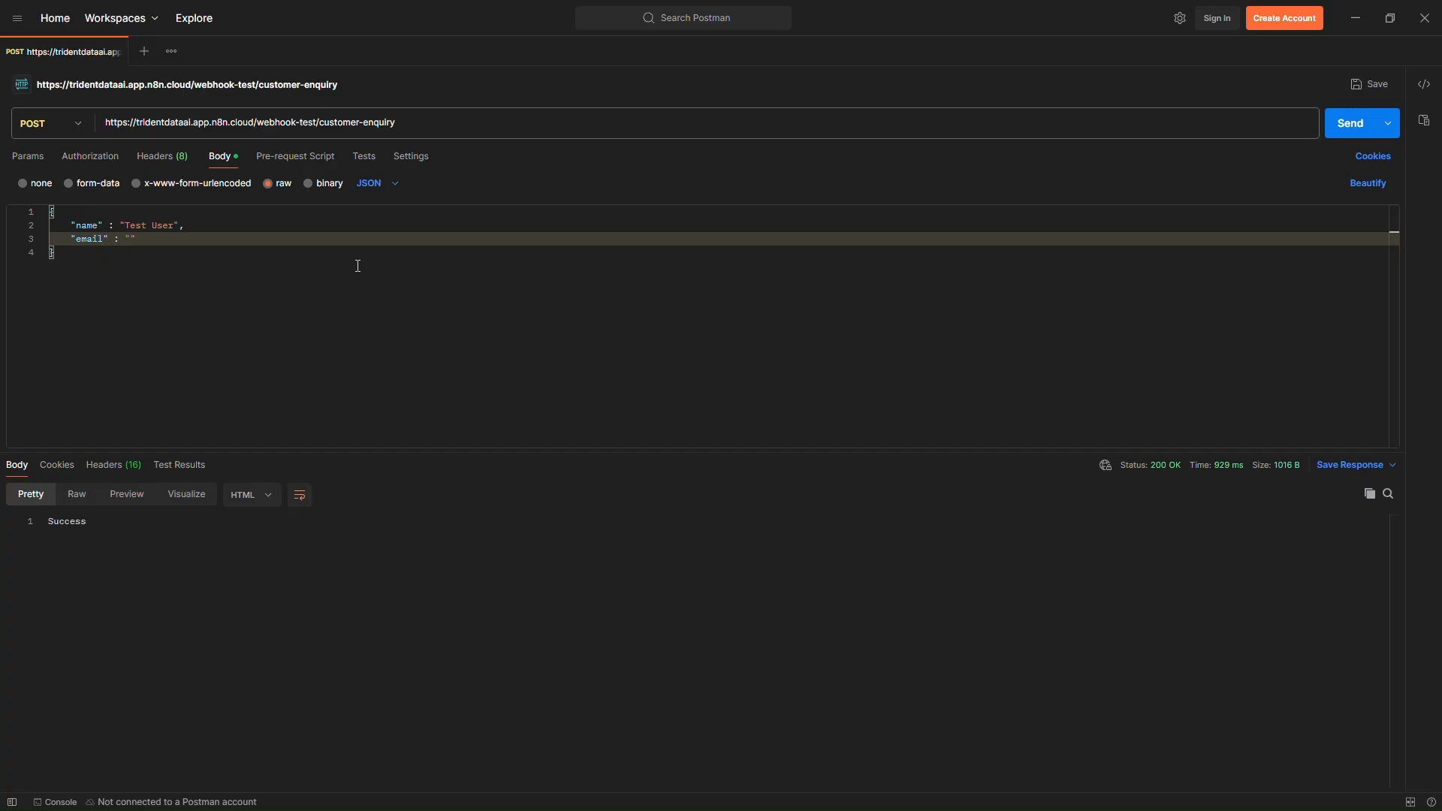
pyautogui.press('Right')
pyautogui.press('Return')
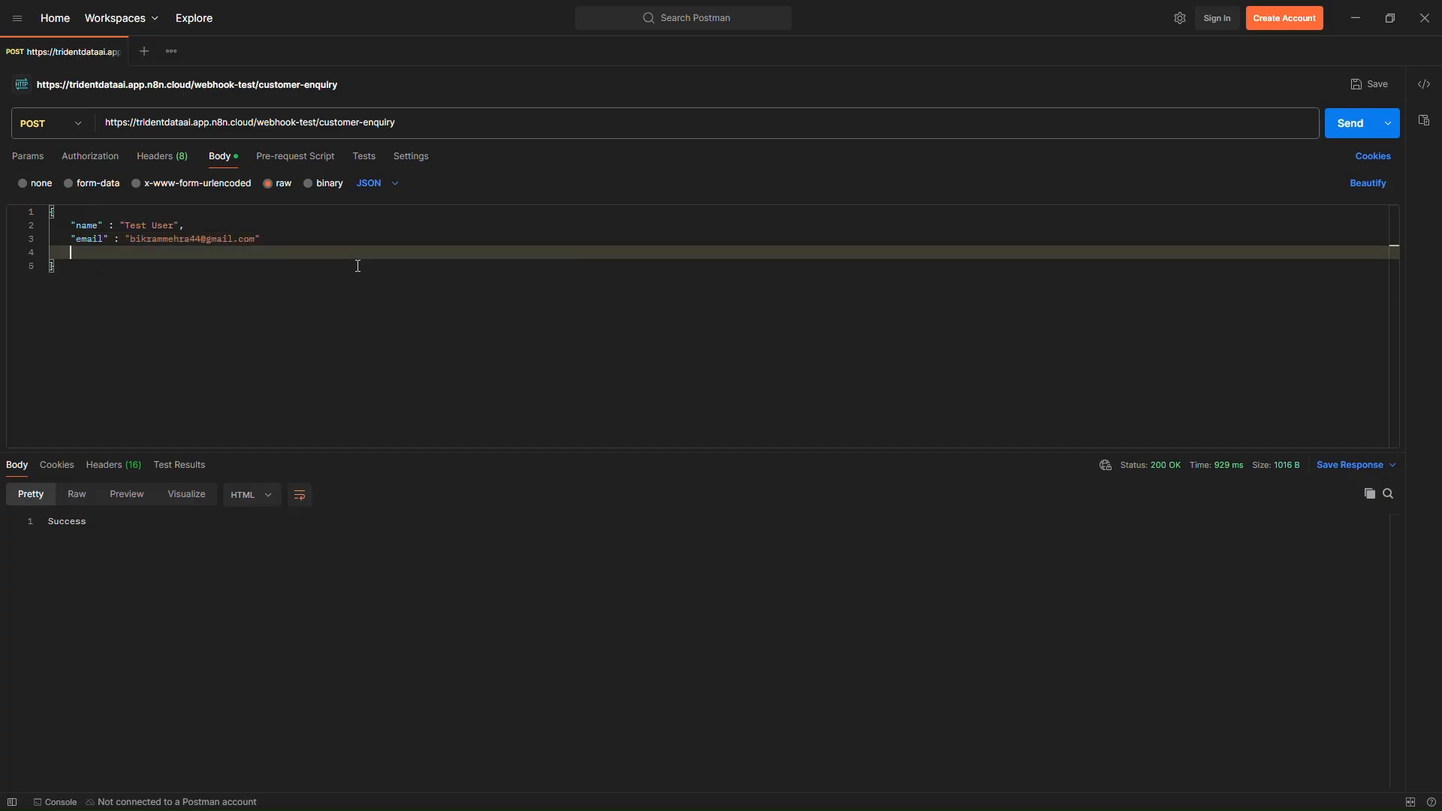
pyautogui.press('BackSpace')
pyautogui.press('Return')
# - Add a message field reading "Hi this is a test message for our N8N demo." to the body
pyautogui.write('"messa')
pyautogui.write('ge')
pyautogui.write('": "')
pyautogui.write('Hi th')
pyautogui.write('is is a te')
pyautogui.write('st message ')
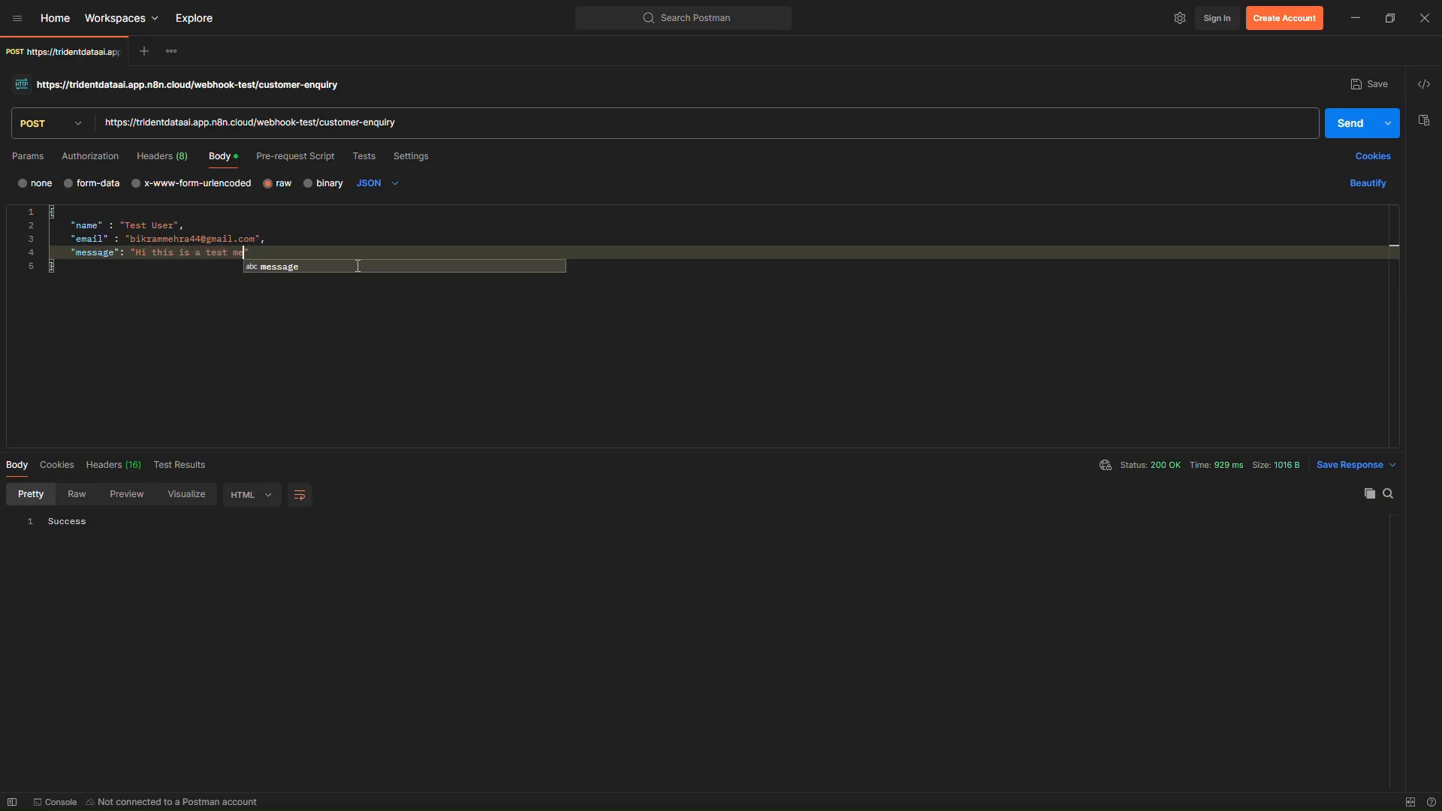
pyautogui.write('for our ')
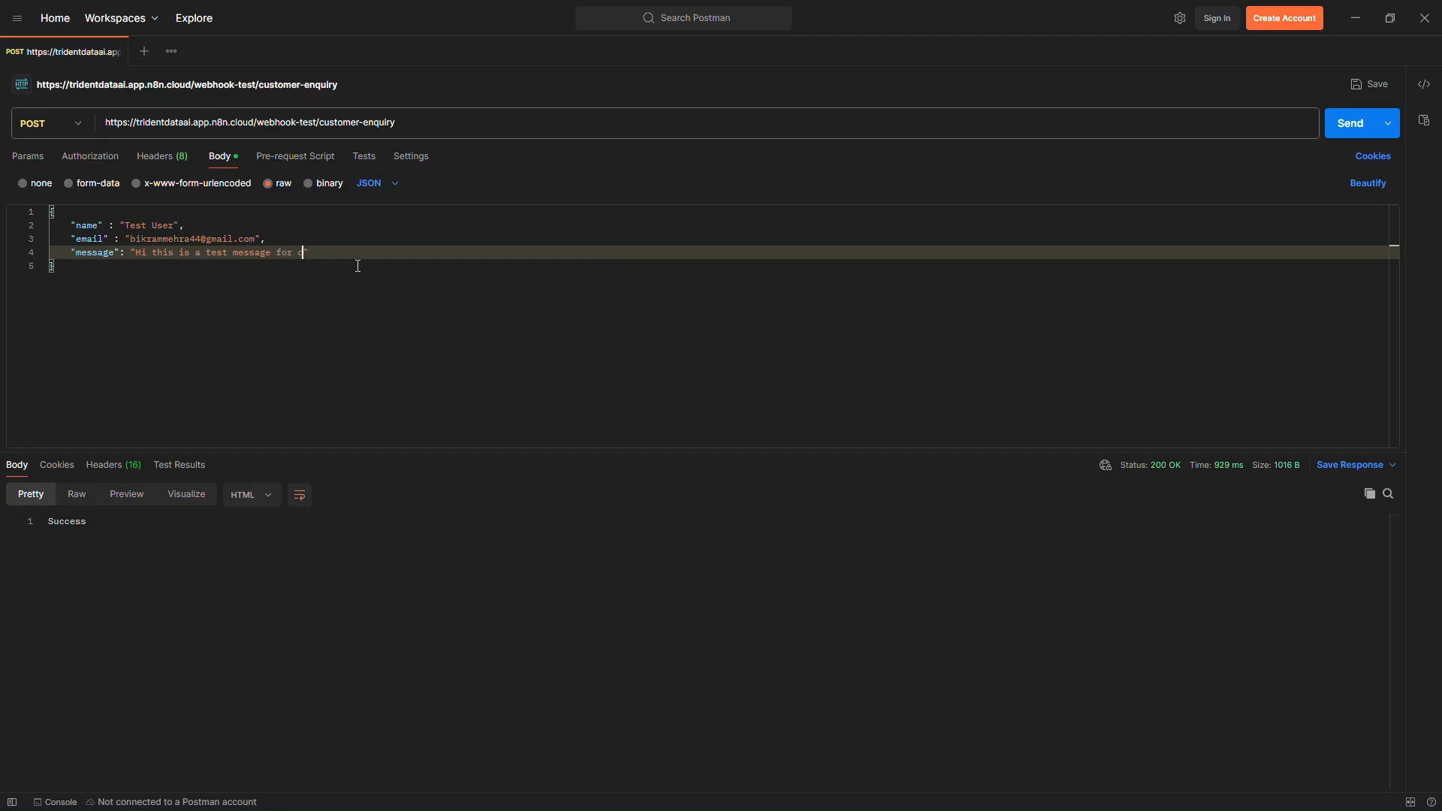
pyautogui.write('N8N c')
pyautogui.write('emo.')
# - Send the POST request to the webhook and check the response body
pyautogui.click(1350, 123)
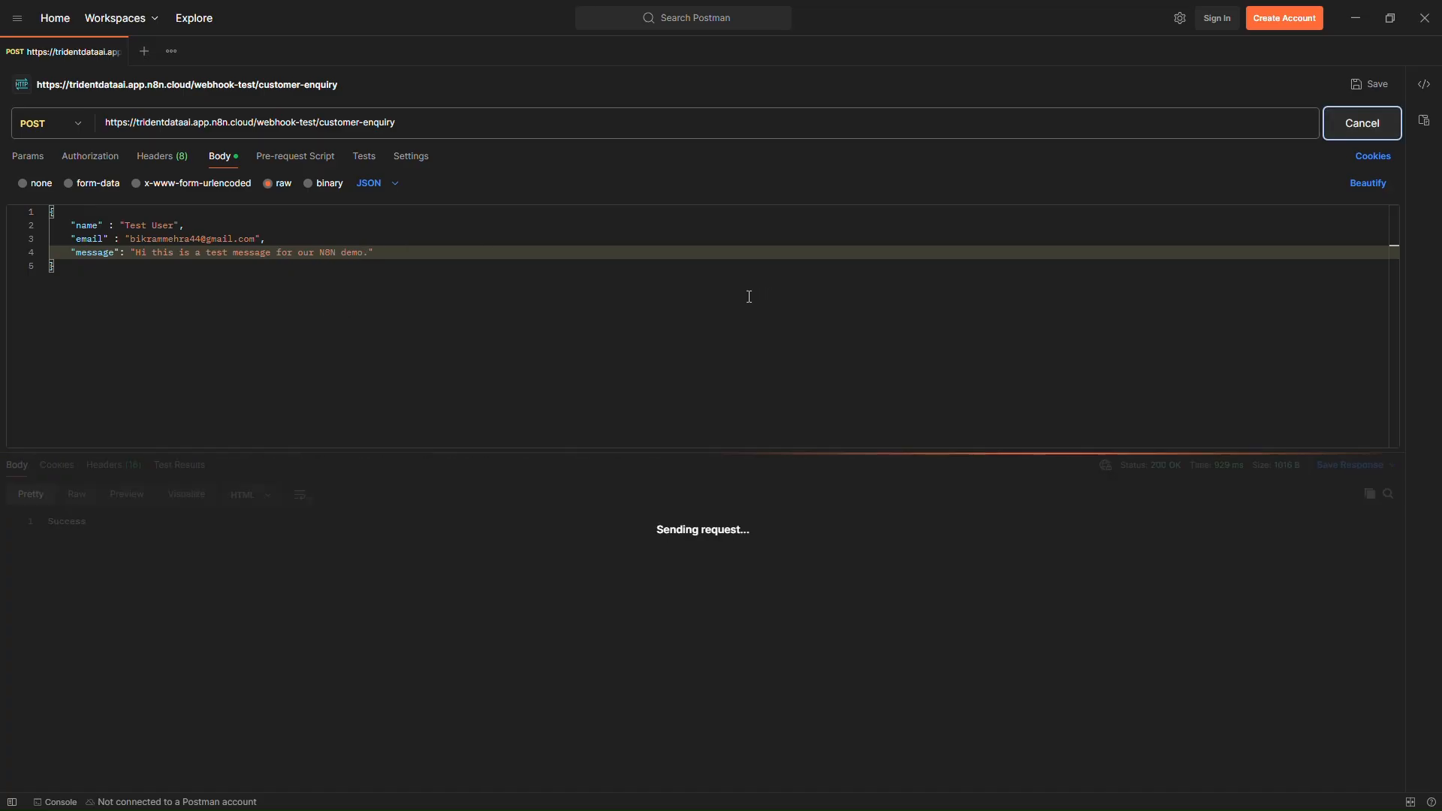
pyautogui.doubleClick(115, 536)
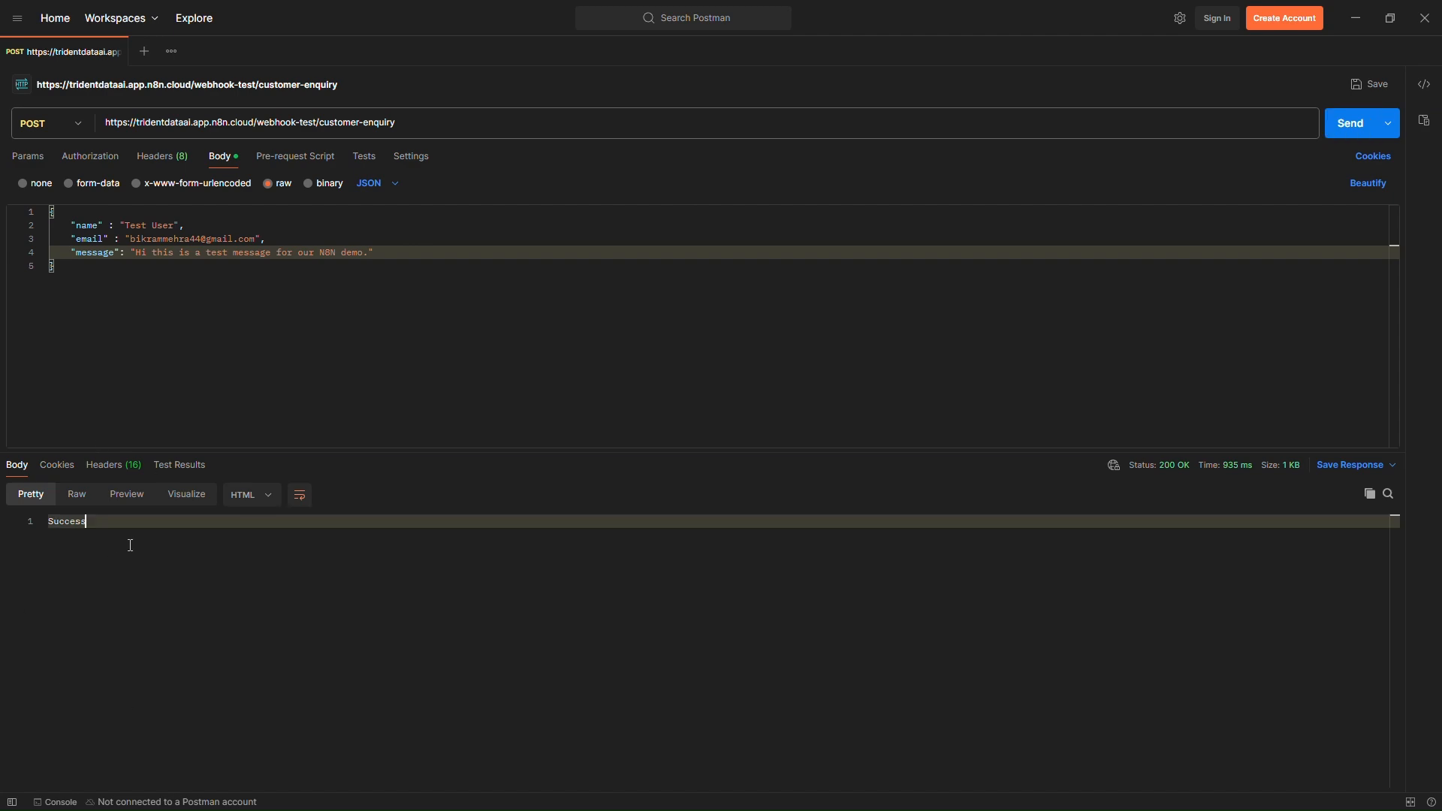
# - Return to the workflow editor and inspect the body fields in the webhook's output data
pyautogui.click(1355, 18)
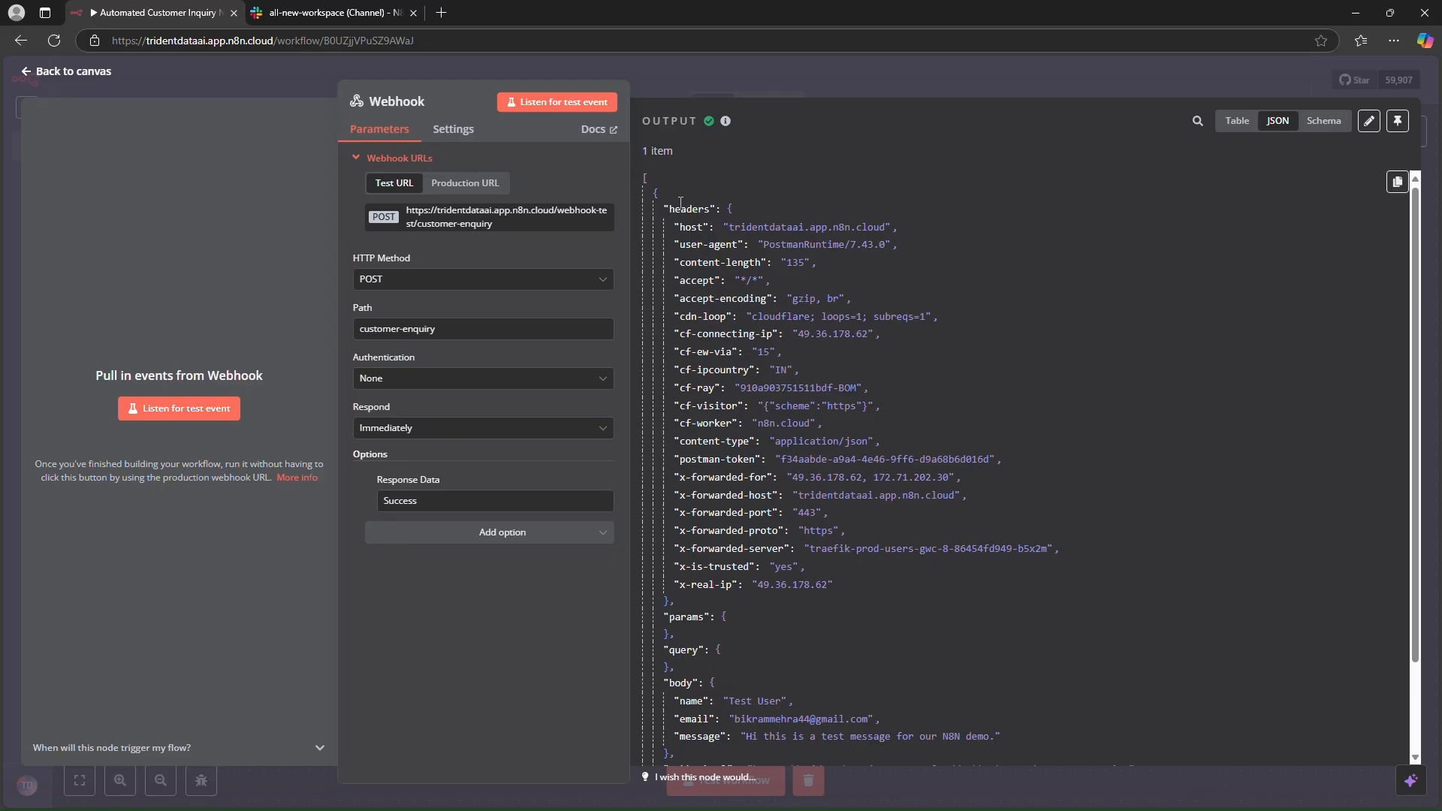
pyautogui.moveTo(678, 195); pyautogui.dragTo(860, 478)
pyautogui.click(832, 542)
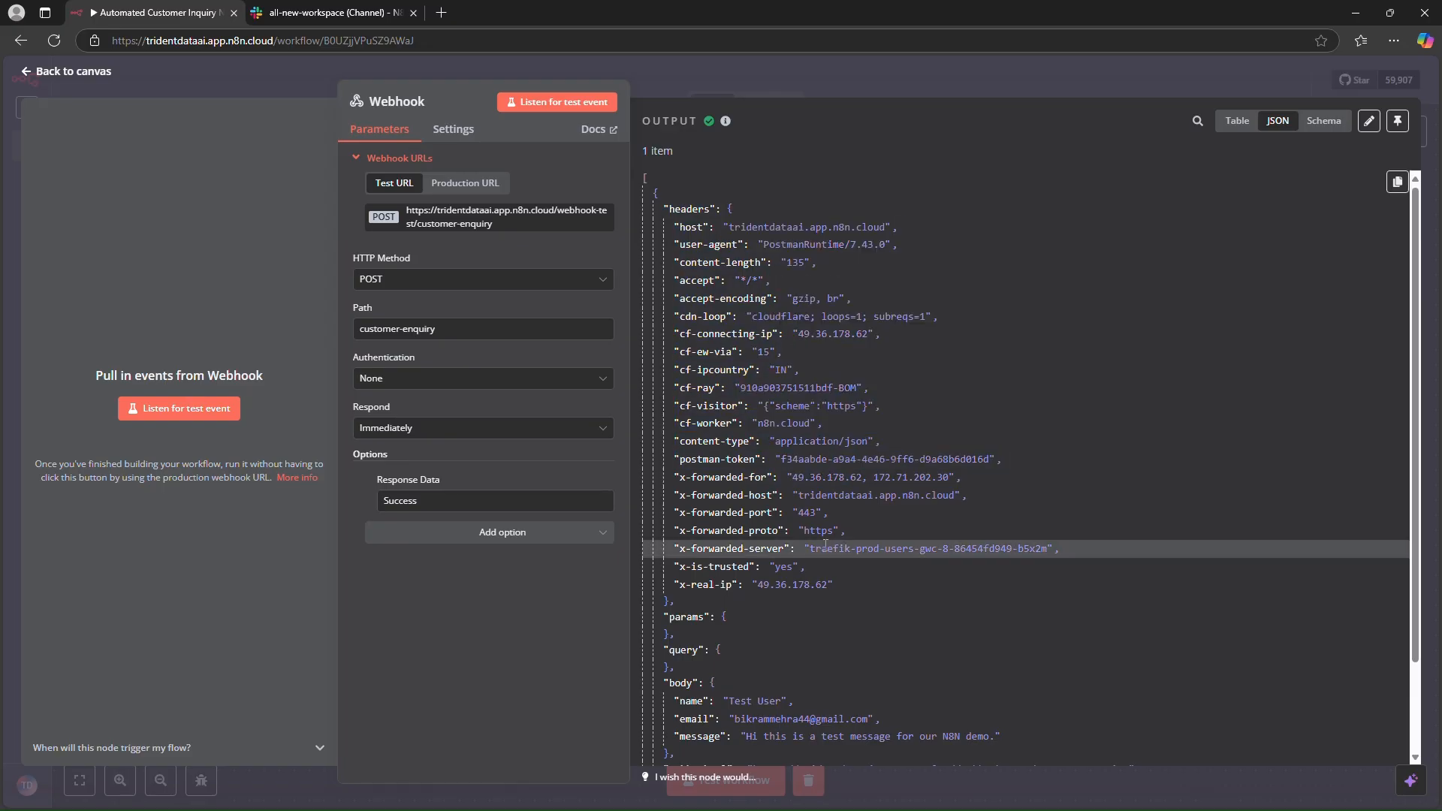
pyautogui.scroll(-2, 854, 485)
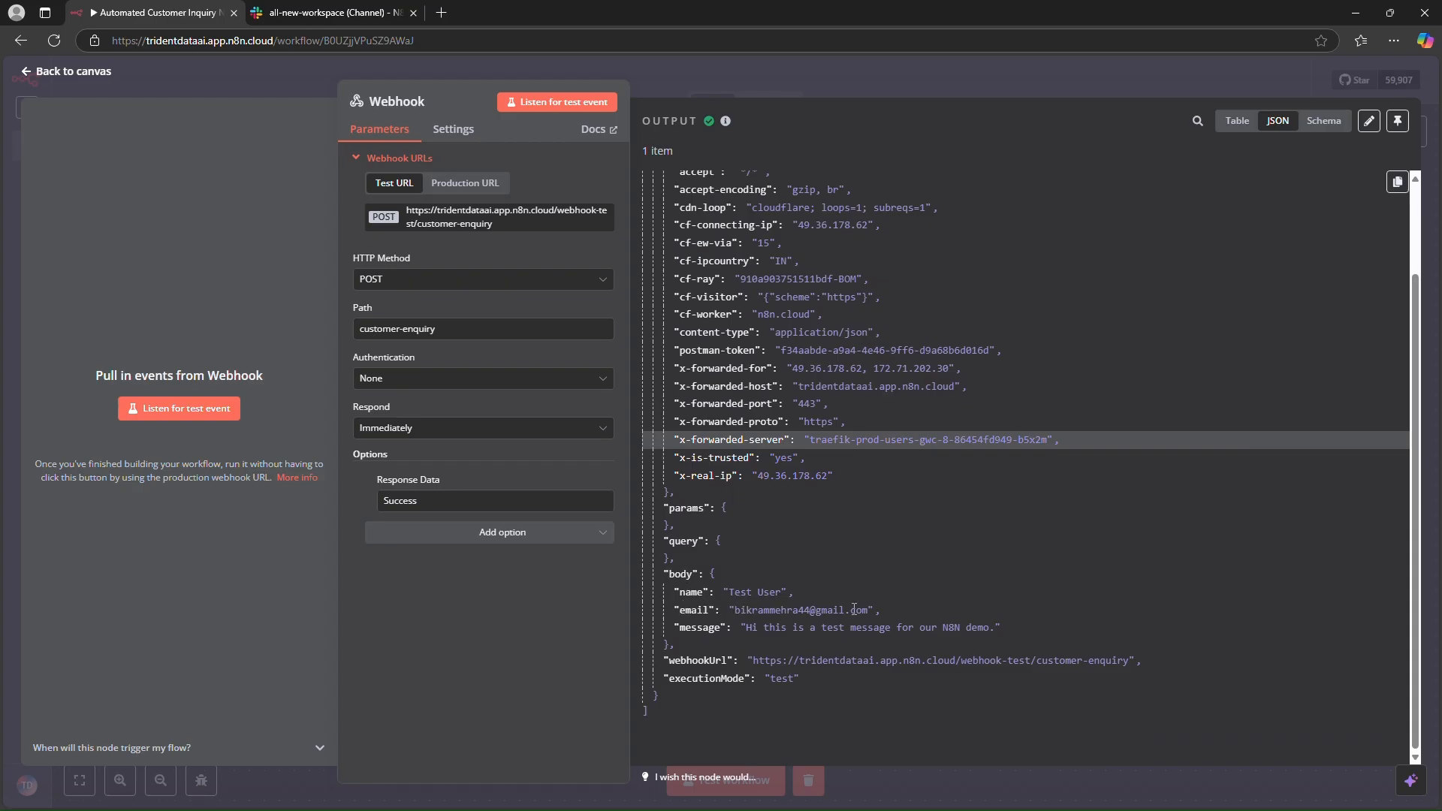
pyautogui.doubleClick(699, 628)
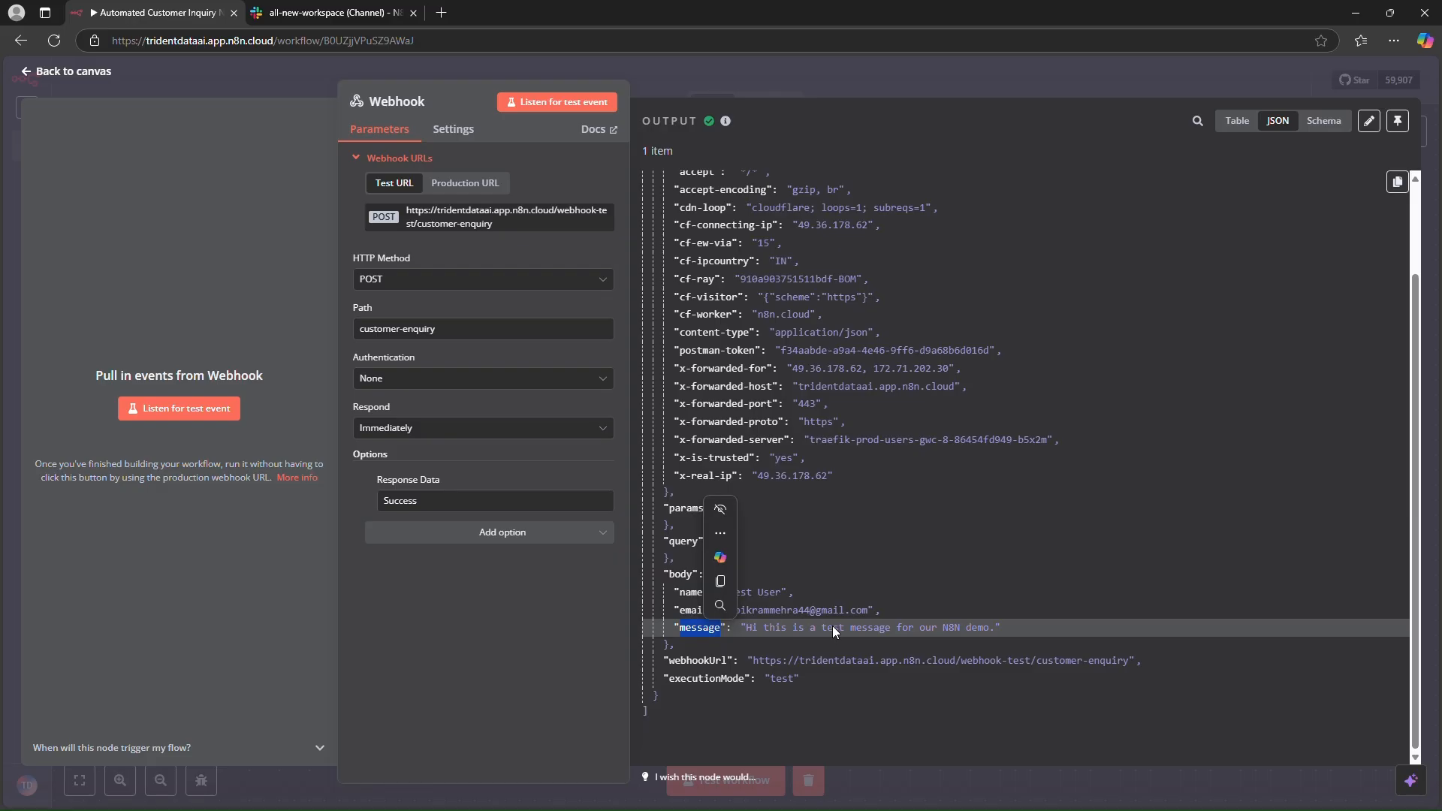
pyautogui.press('Escape')
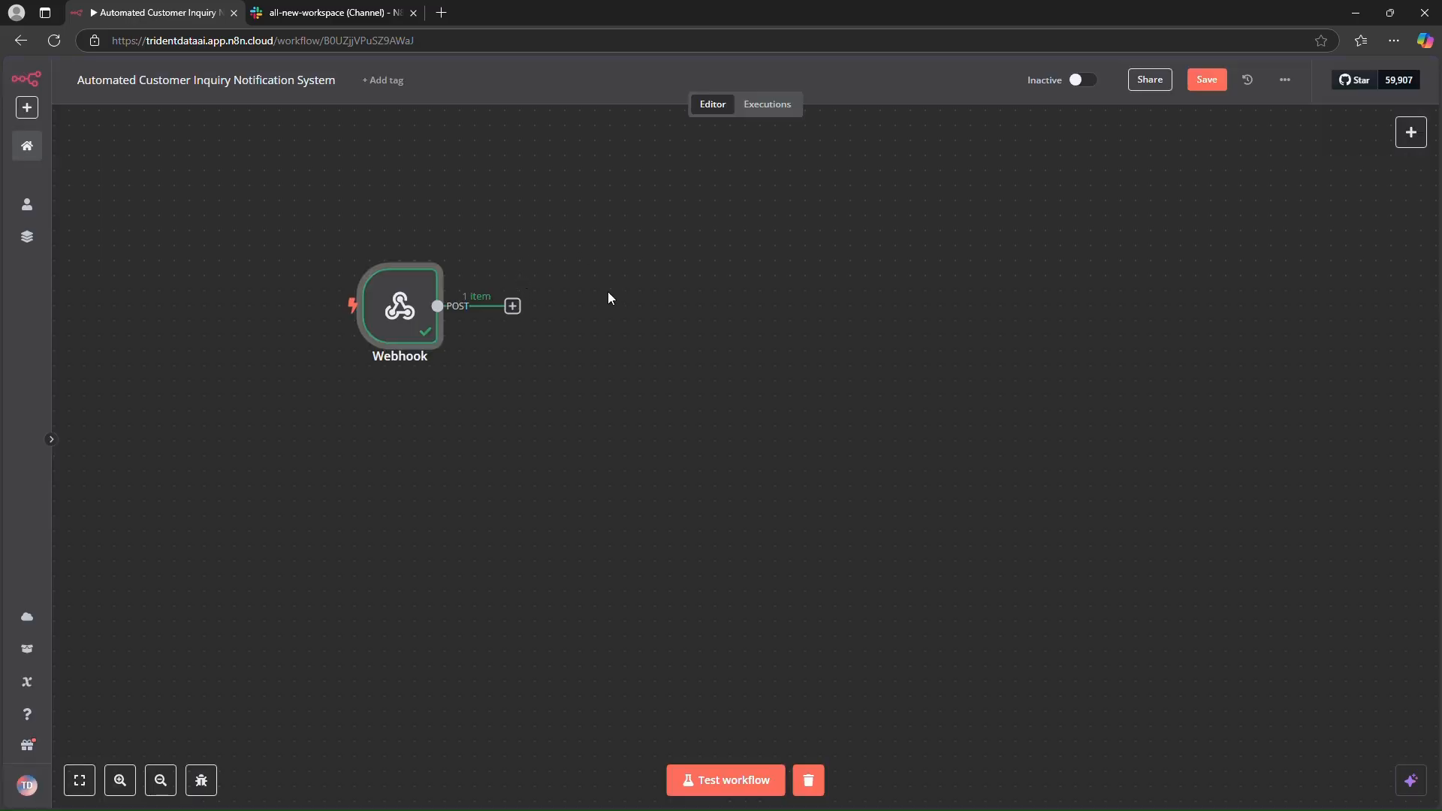
# - Add a Slack "Send a message" action connected after the webhook node
pyautogui.moveTo(292, 192); pyautogui.dragTo(365, 340)
pyautogui.click(515, 317)
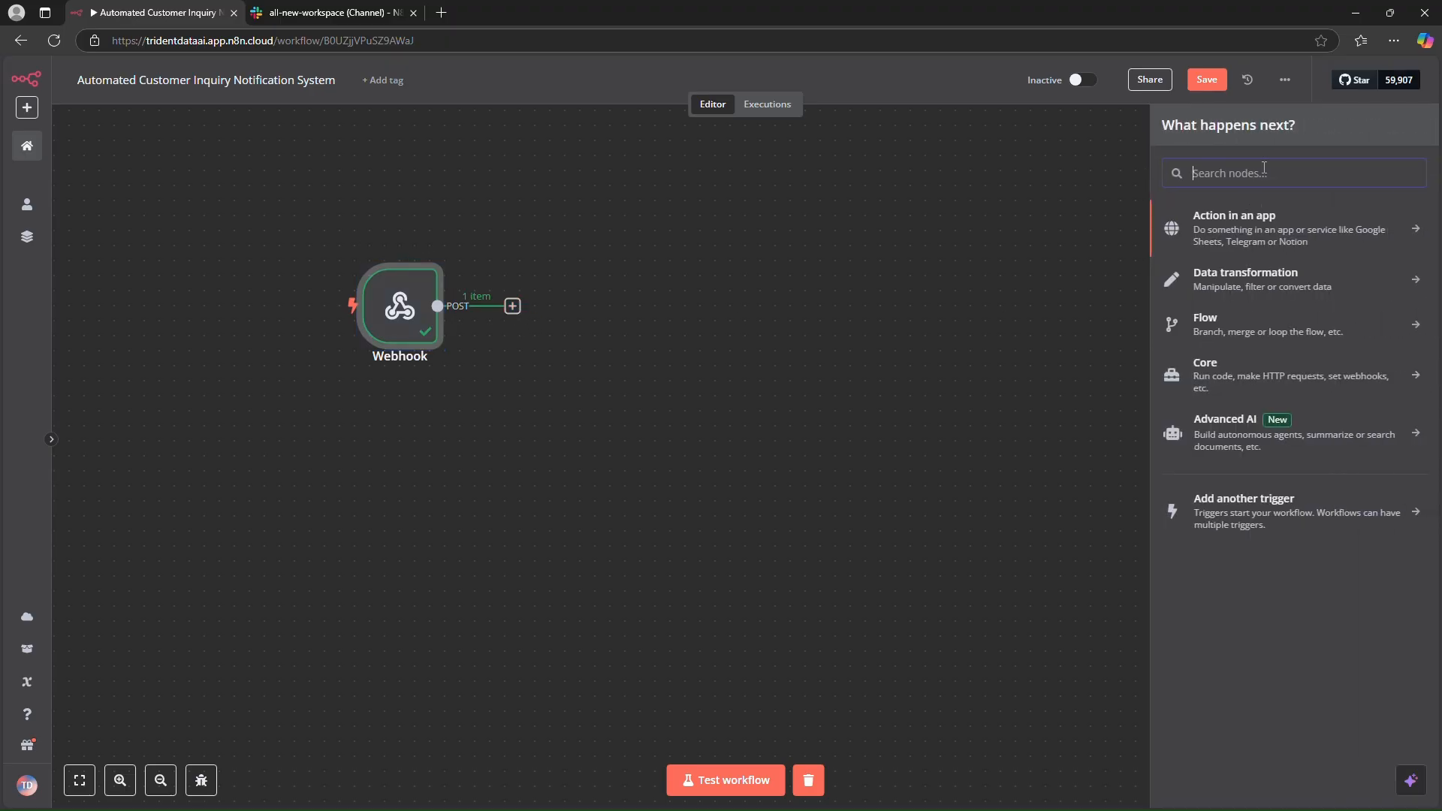
pyautogui.write('sl')
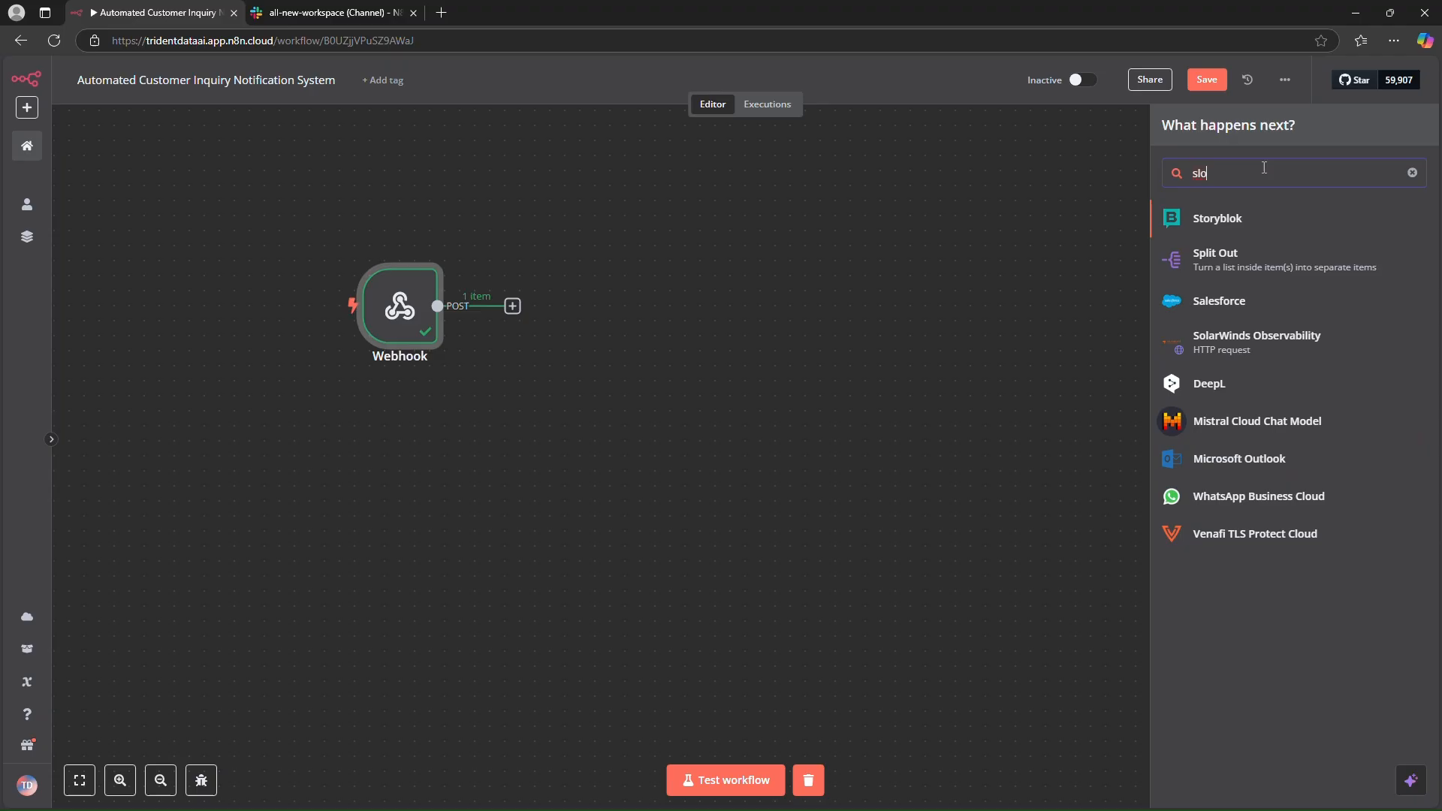
pyautogui.write('ac')
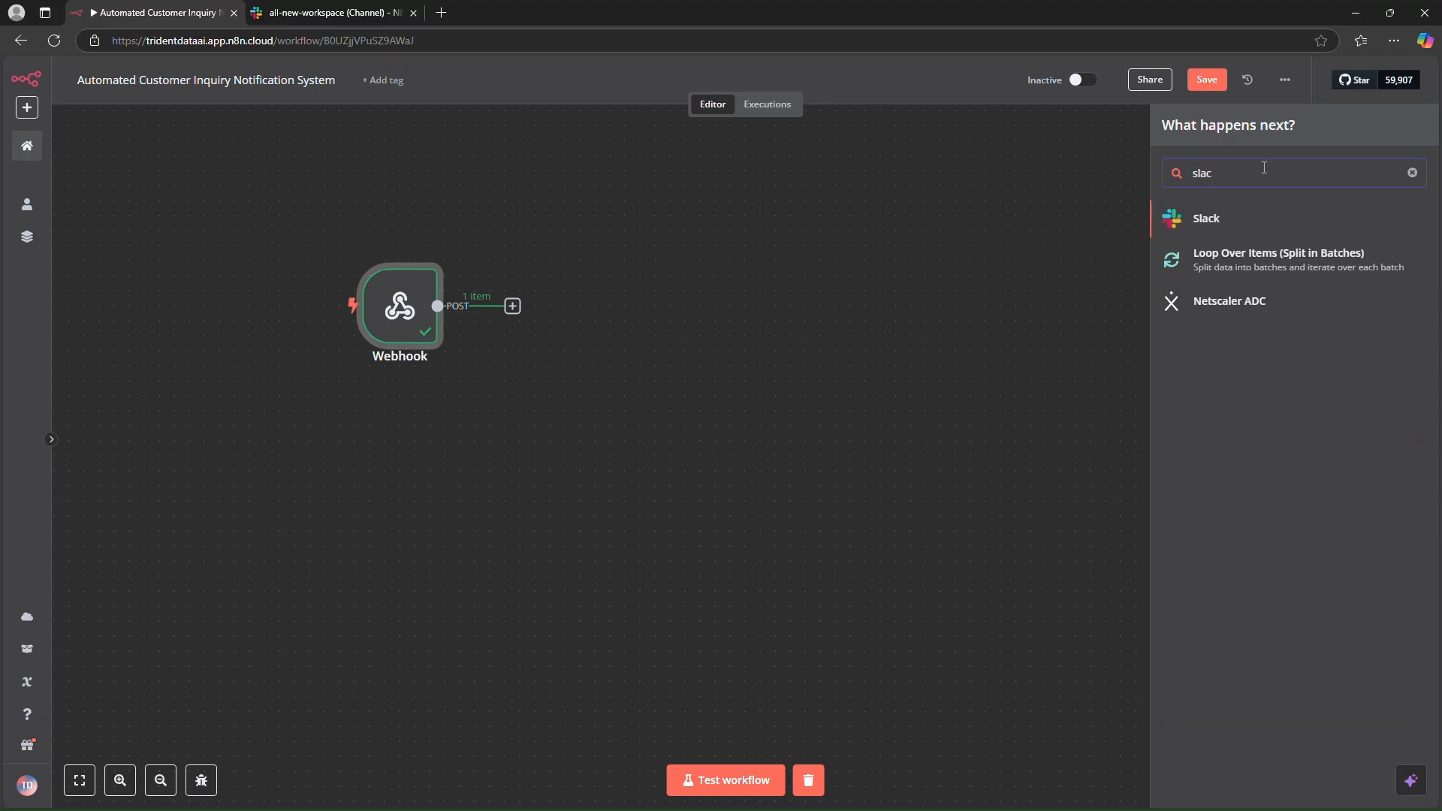
pyautogui.click(1260, 220)
pyautogui.write('send')
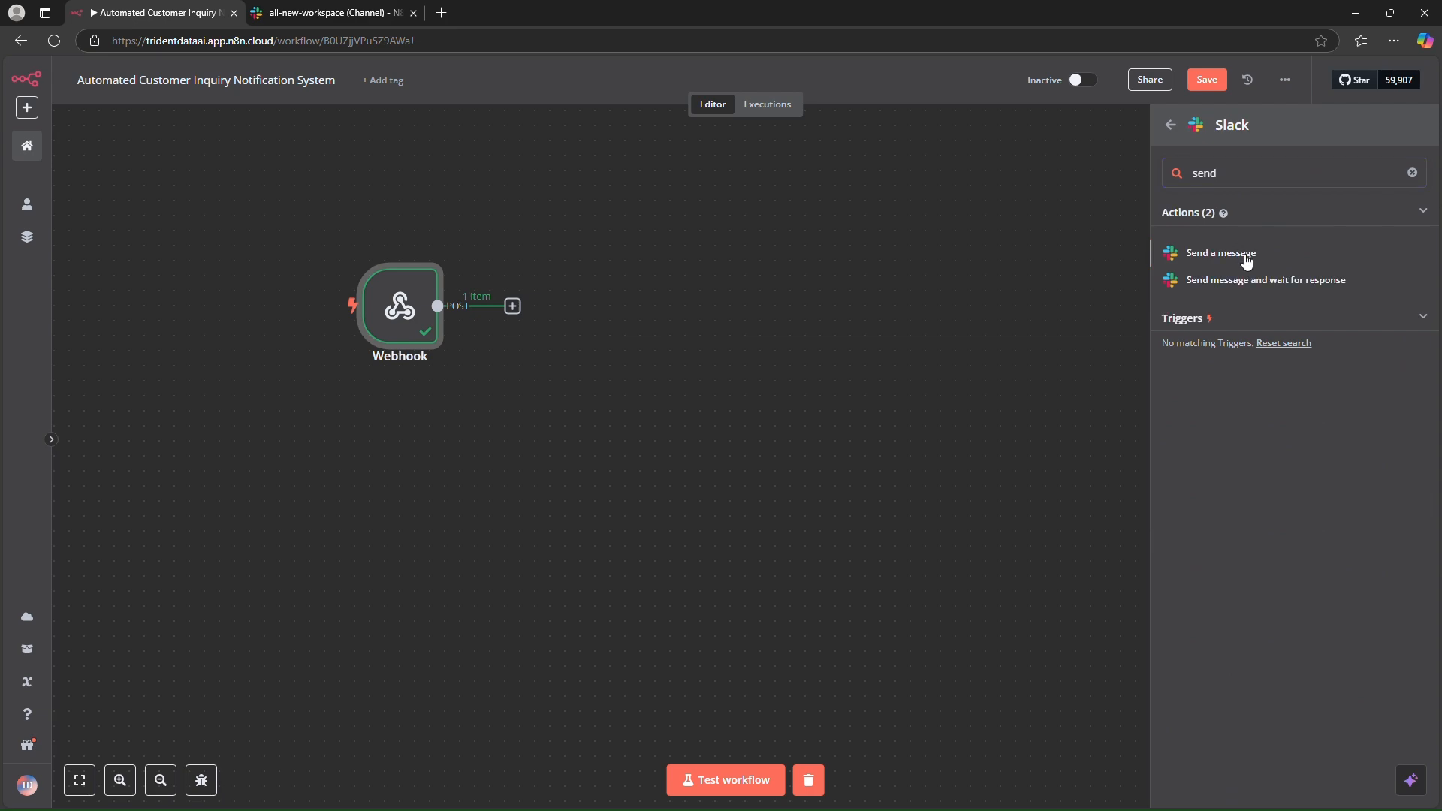
pyautogui.click(1220, 253)
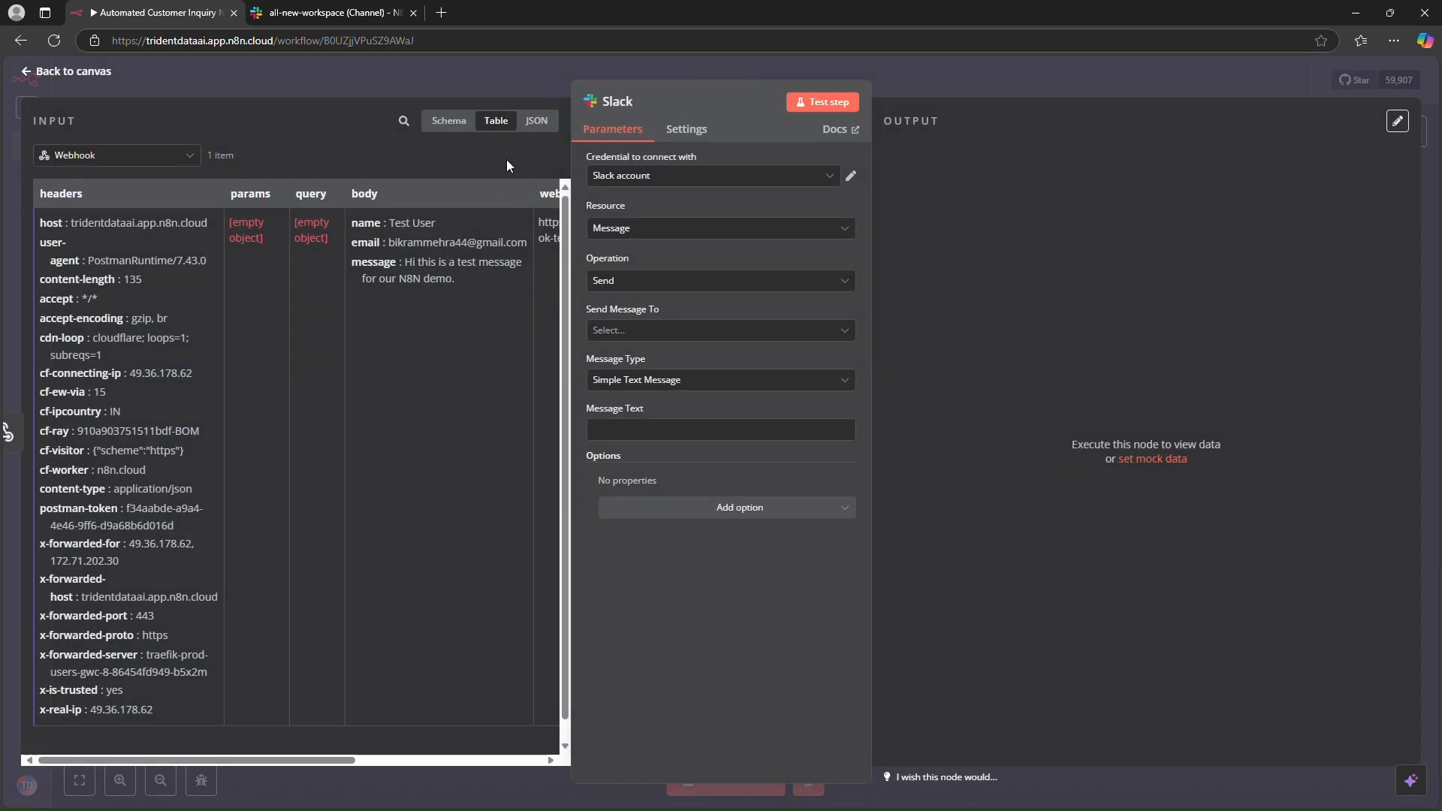
# - Set the Slack node to use the Slack account credential and send the message to the channel all-n8n-demo
pyautogui.click(650, 184)
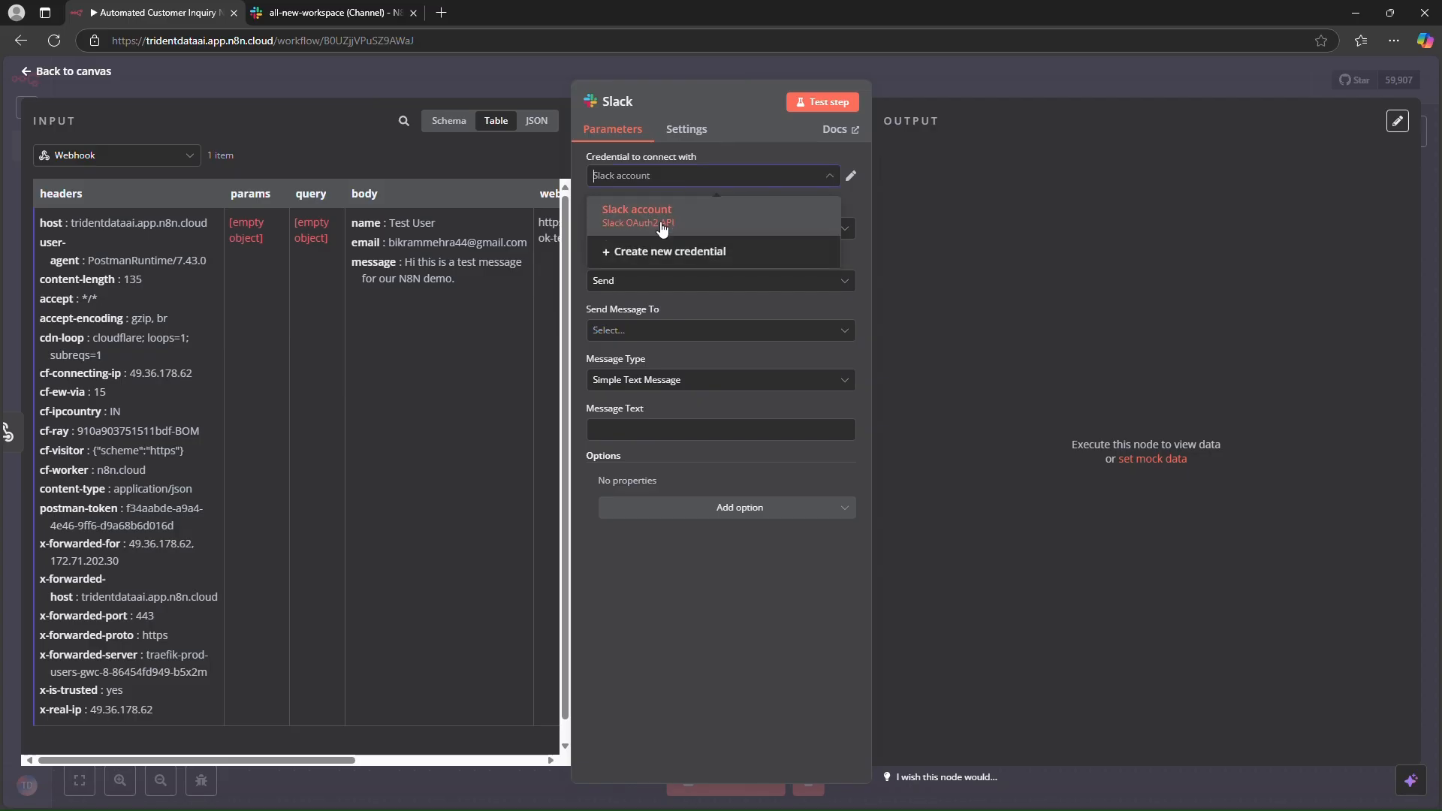
pyautogui.click(679, 213)
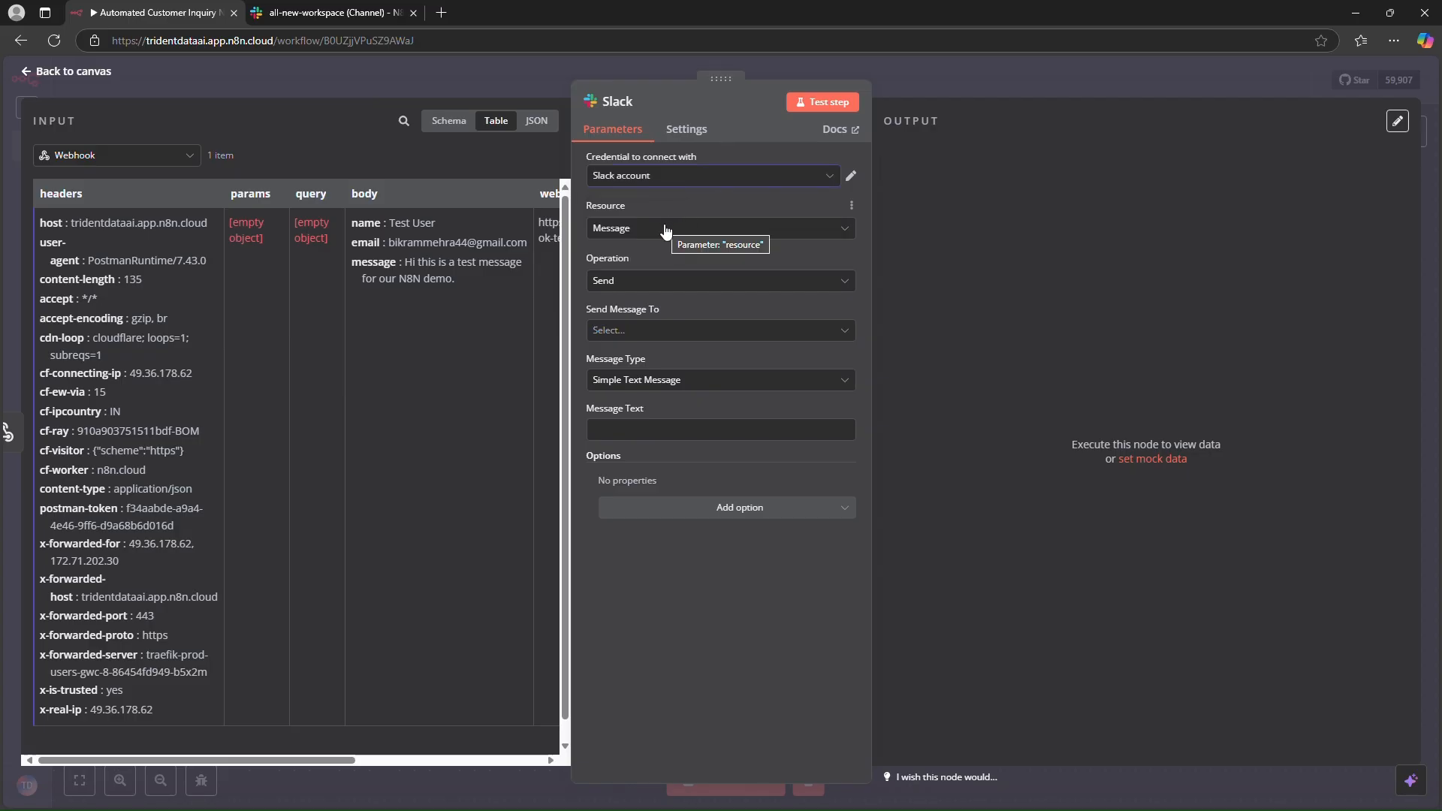
pyautogui.click(666, 229)
pyautogui.click(658, 319)
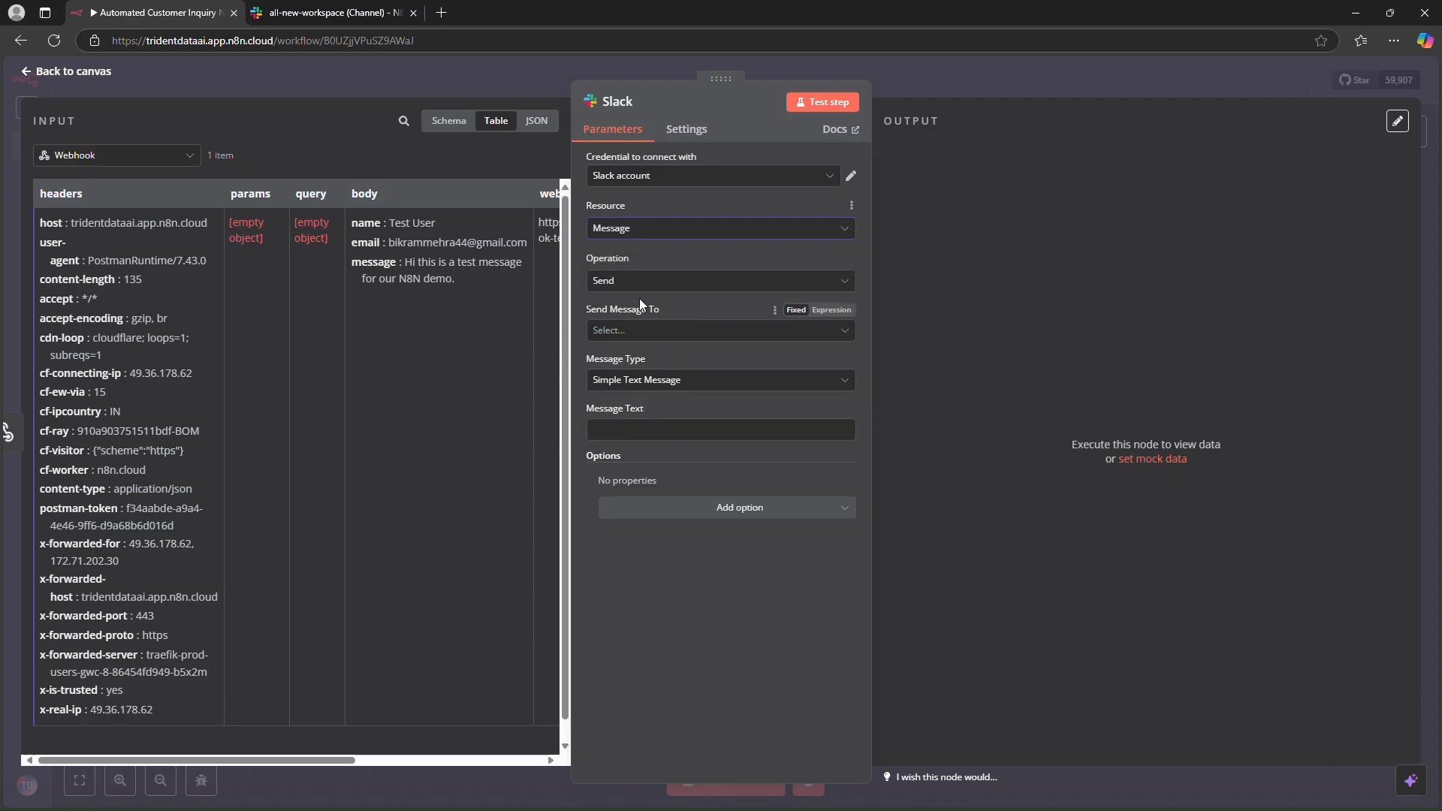
pyautogui.click(662, 330)
pyautogui.click(662, 368)
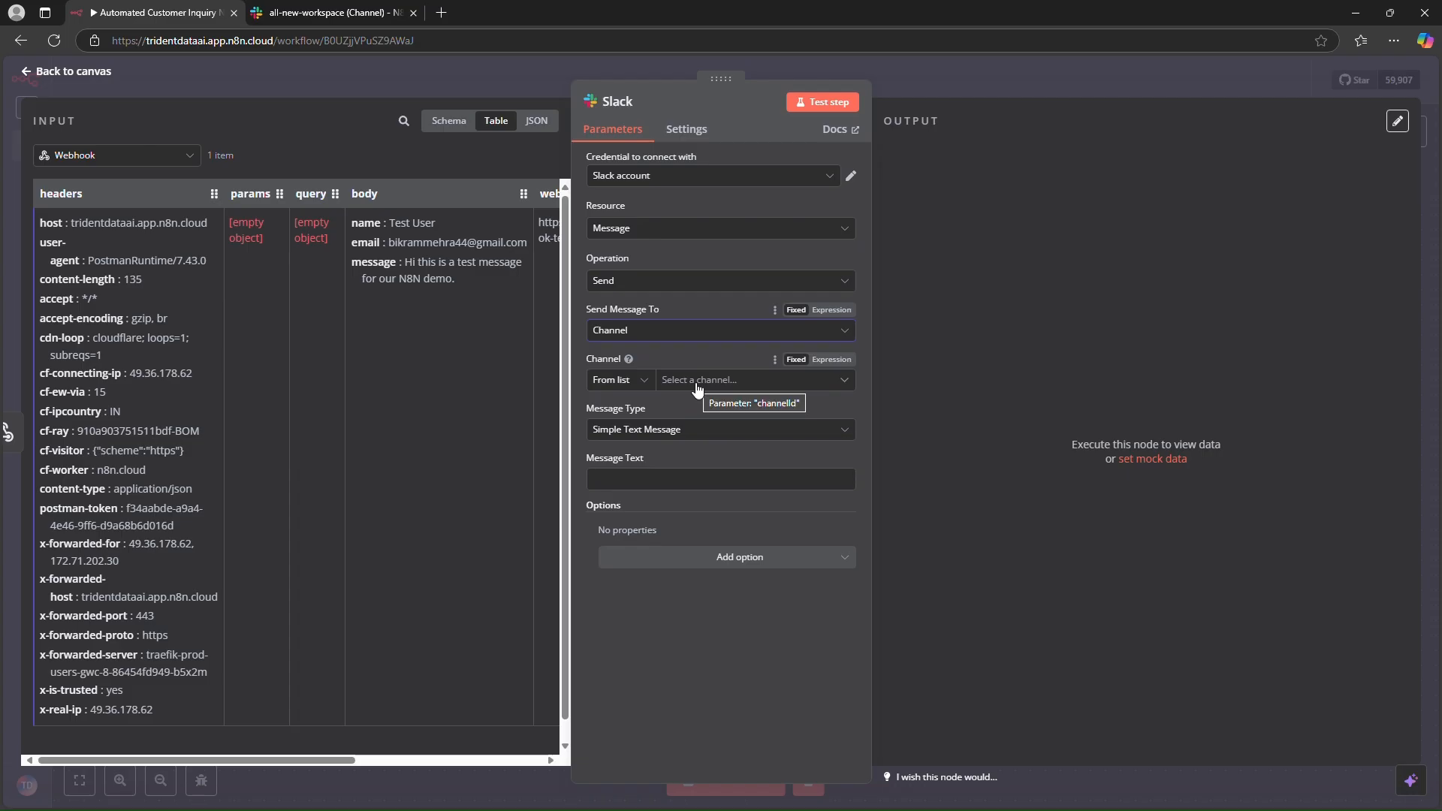
pyautogui.click(697, 381)
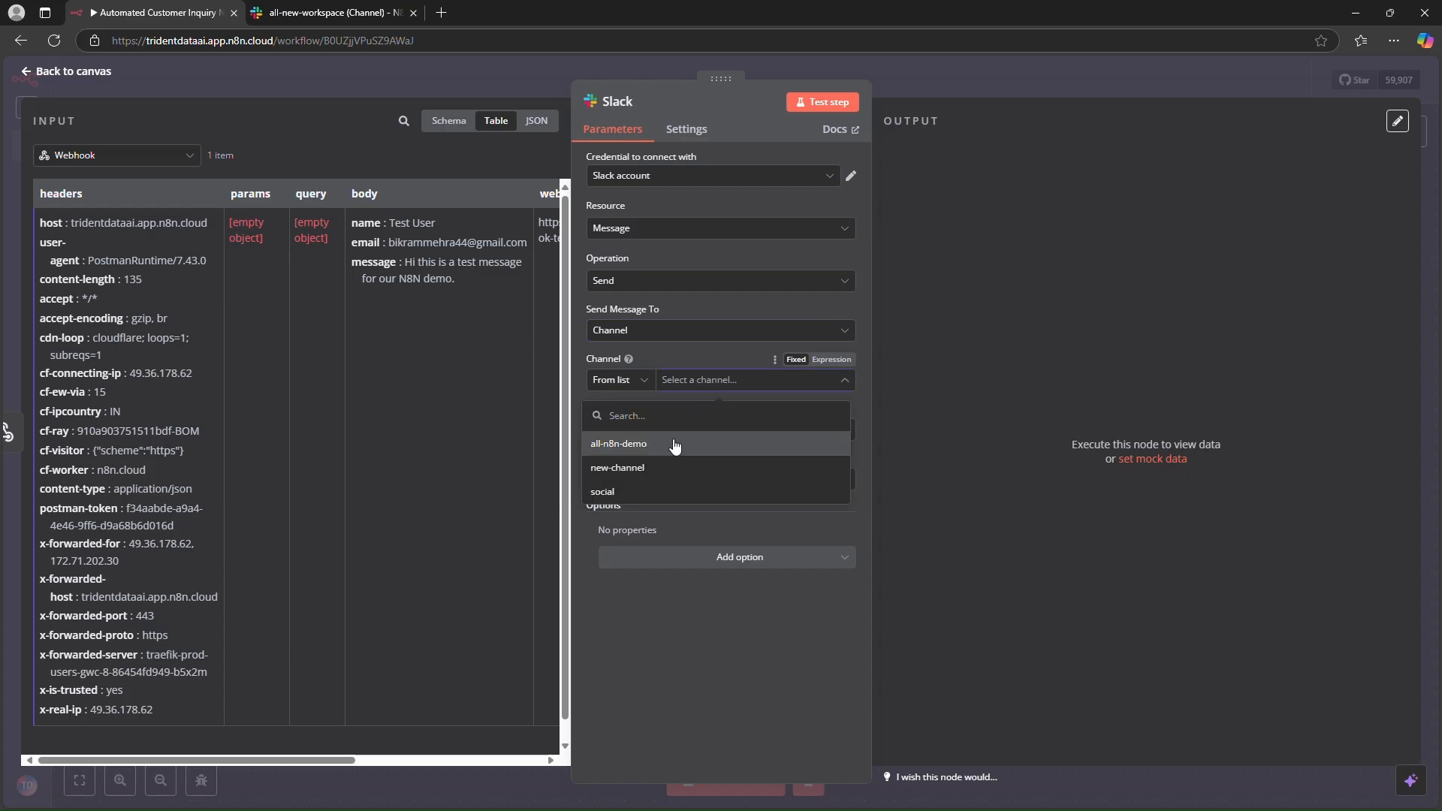
pyautogui.click(616, 445)
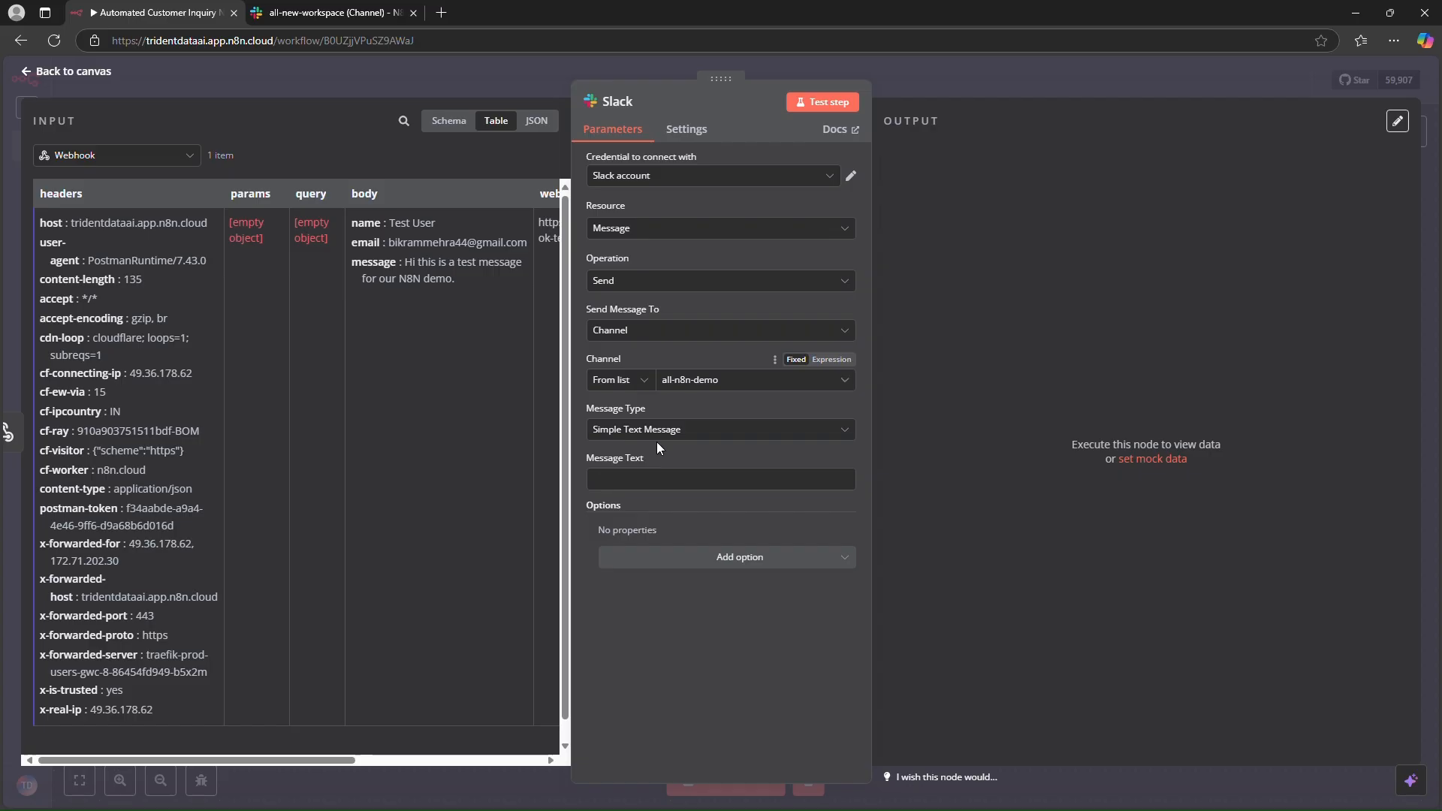
# - Keep Simple Text Message as the message type, switch Message Text to an expression and insert the webhook's body field
pyautogui.click(716, 439)
pyautogui.click(704, 475)
pyautogui.click(727, 431)
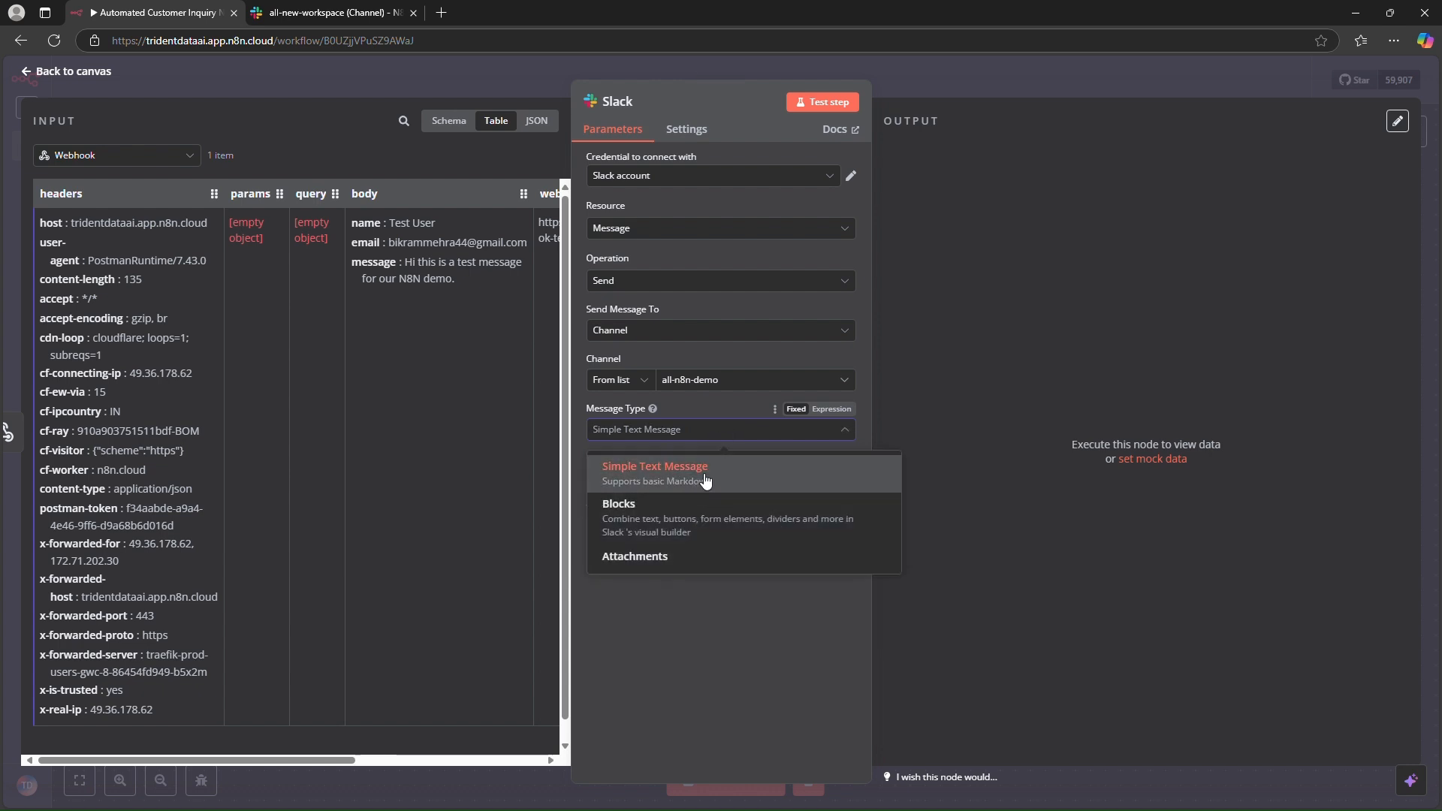
pyautogui.click(706, 481)
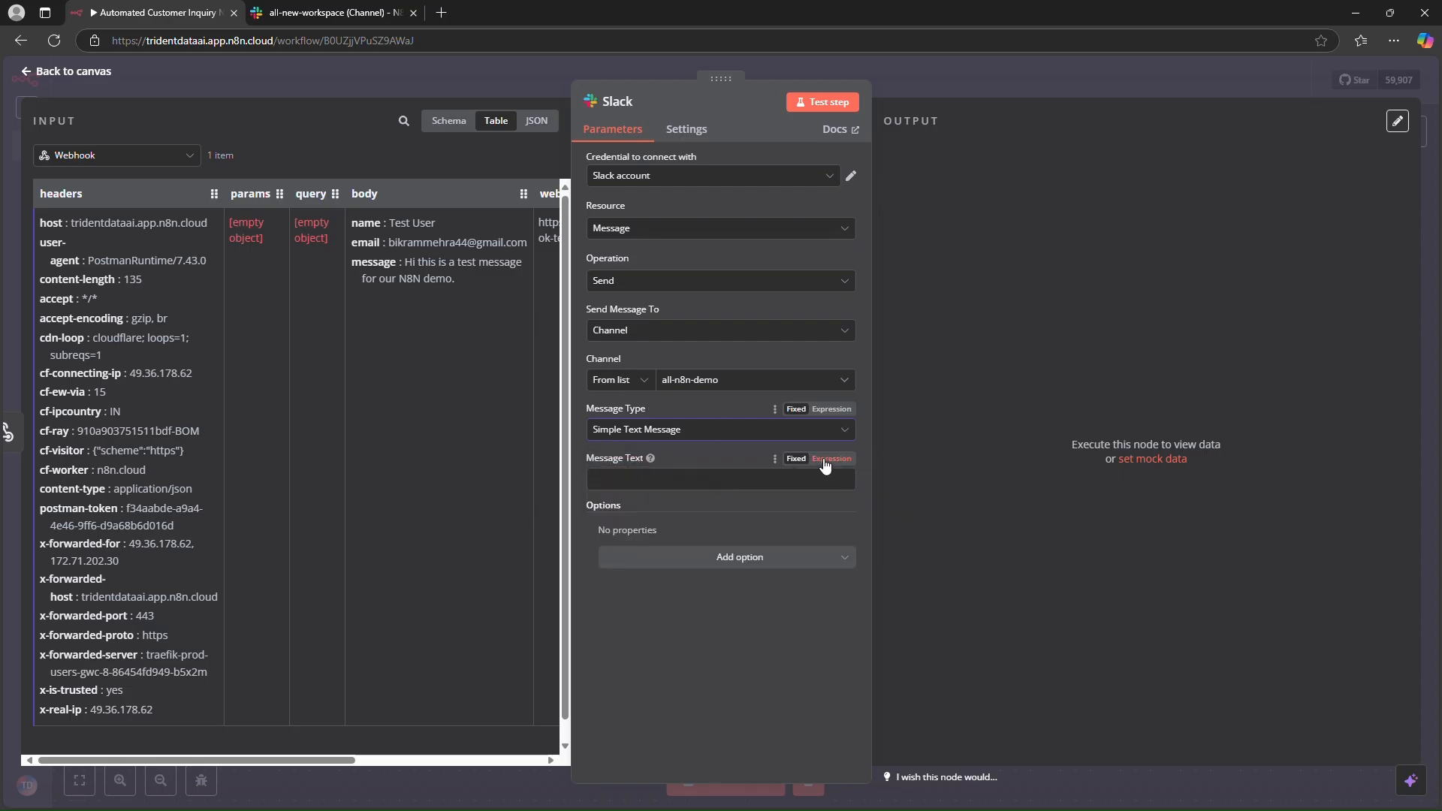
pyautogui.click(828, 460)
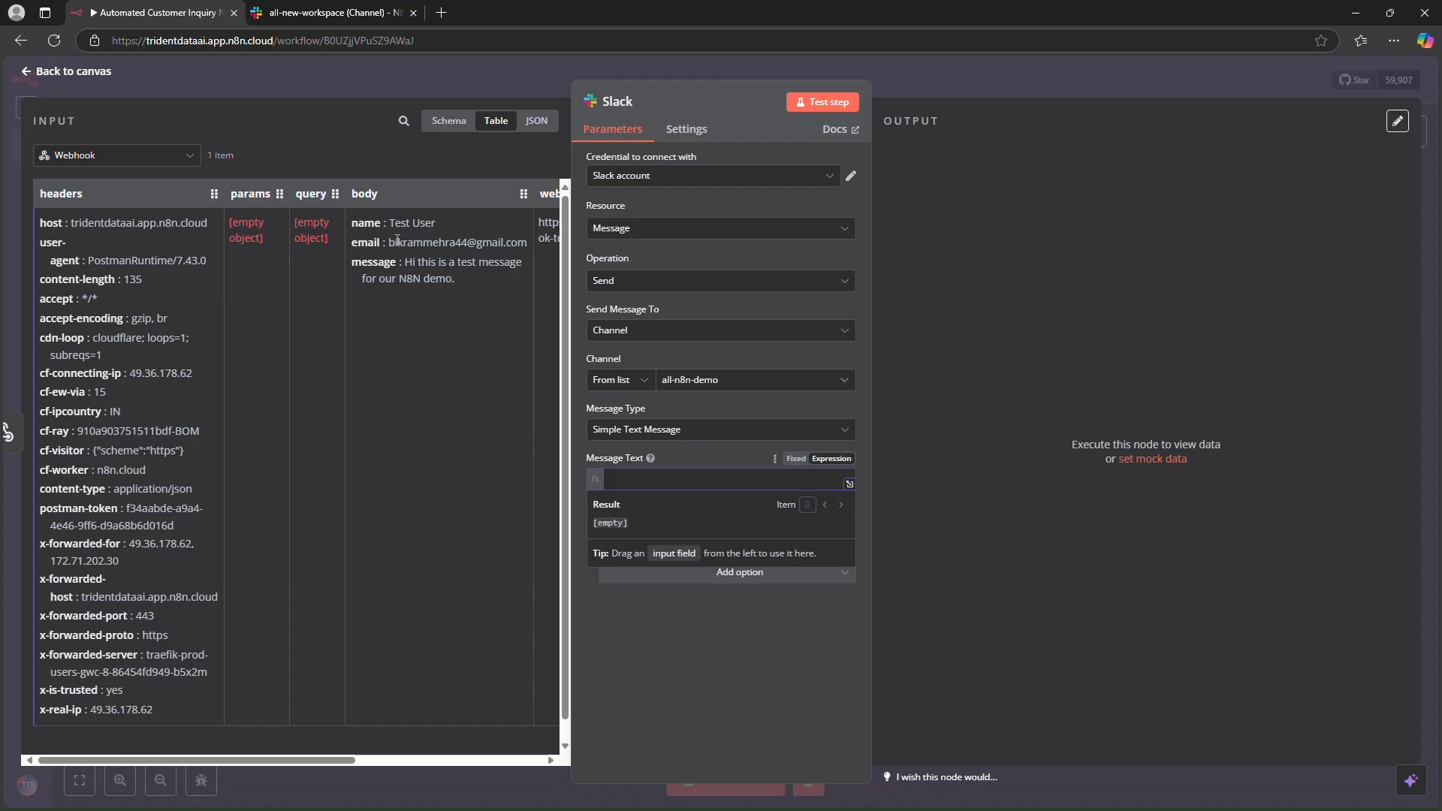
pyautogui.moveTo(367, 194); pyautogui.dragTo(641, 484)
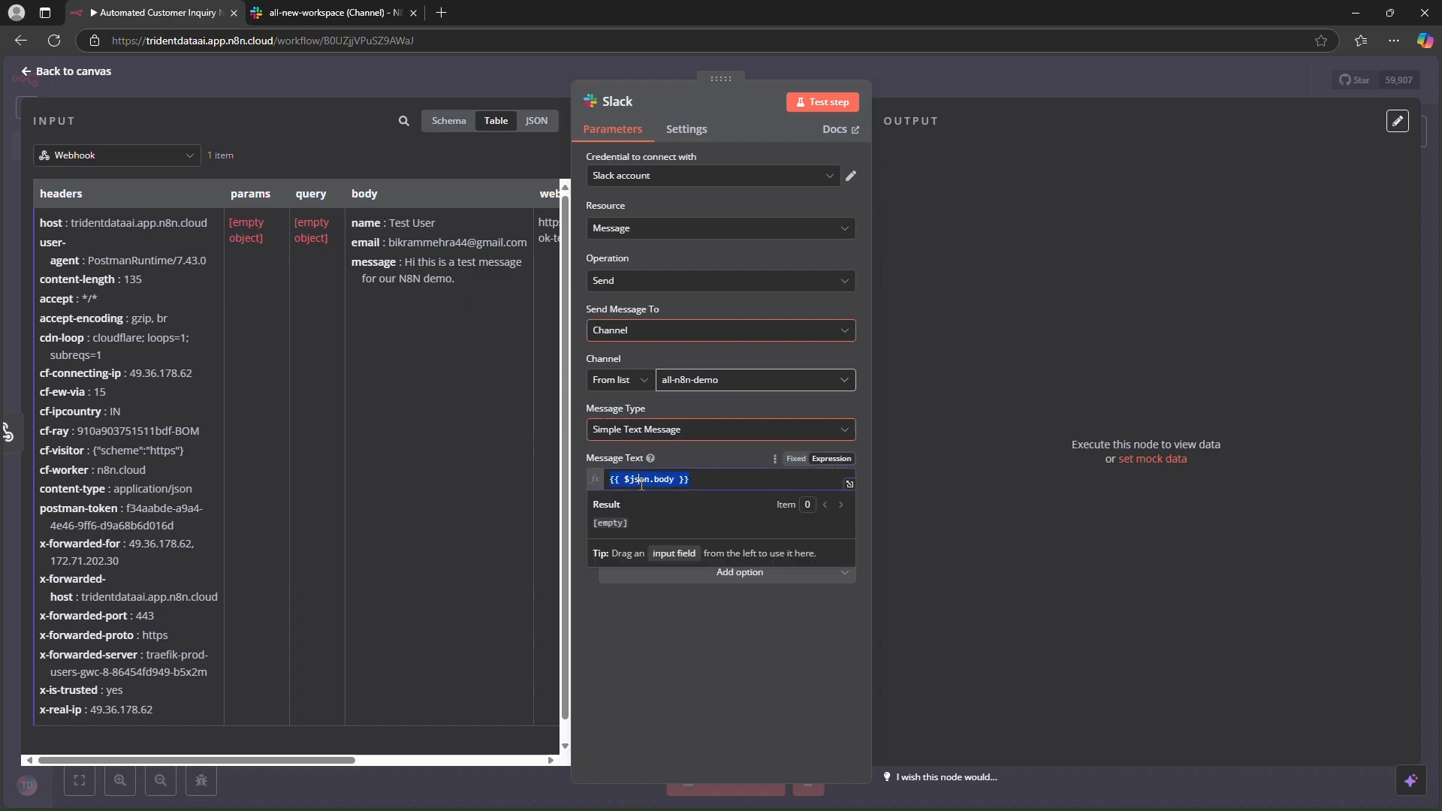
pyautogui.click(708, 483)
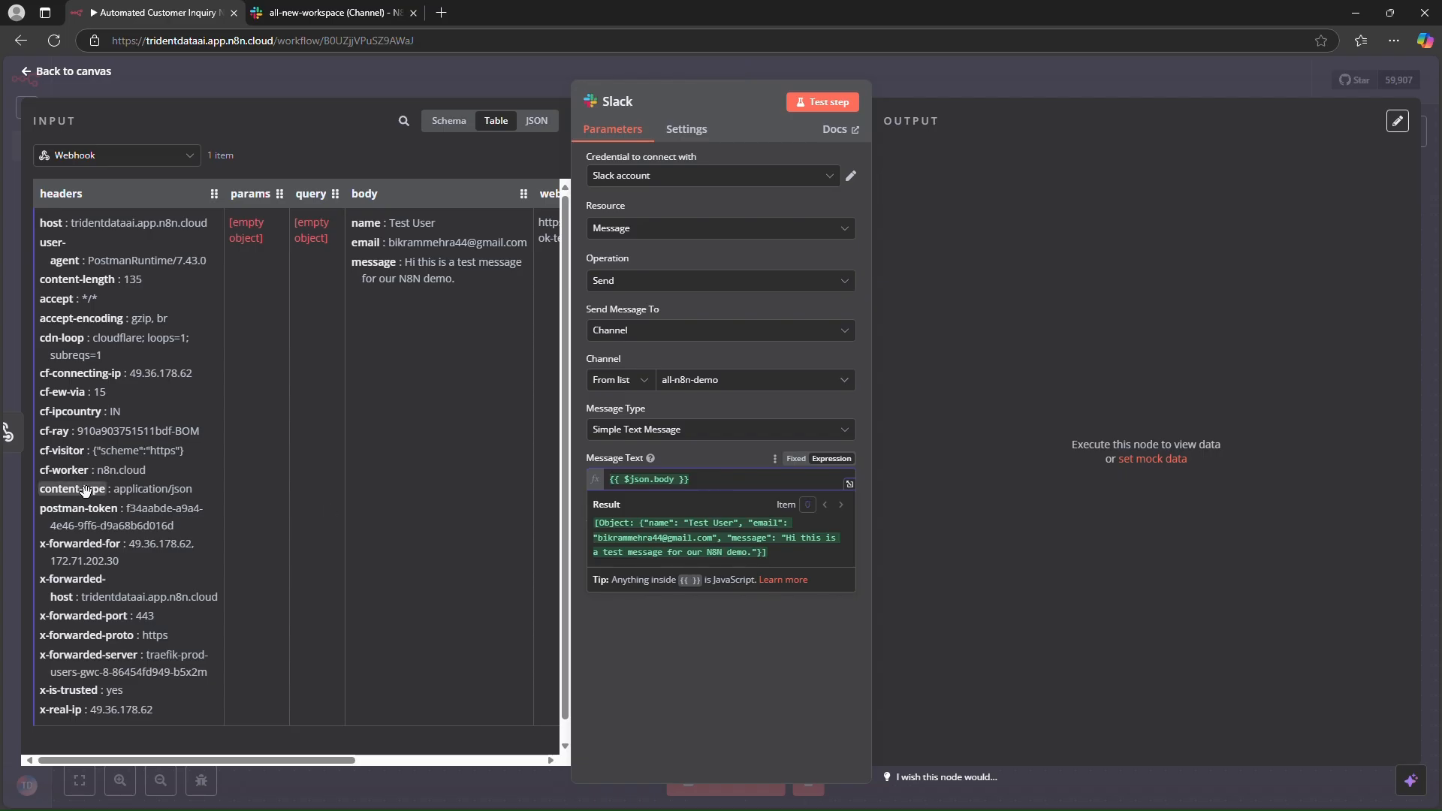
# - Write the message header "**New Customer Inquiry**" and a "*Name*" line using {{ $json.body.name }}
pyautogui.write('**')
pyautogui.write('New Cus')
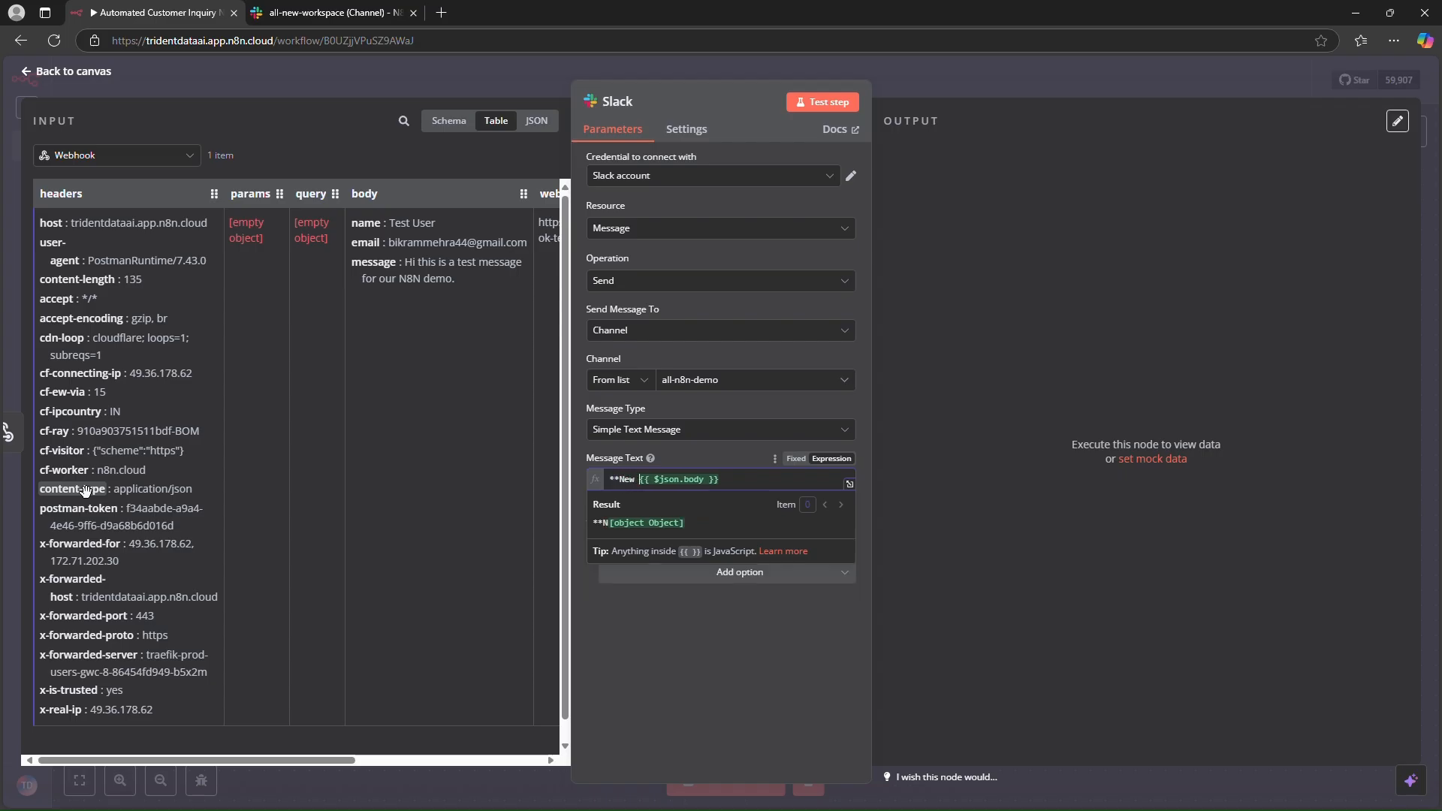
pyautogui.write('tomer Inqu')
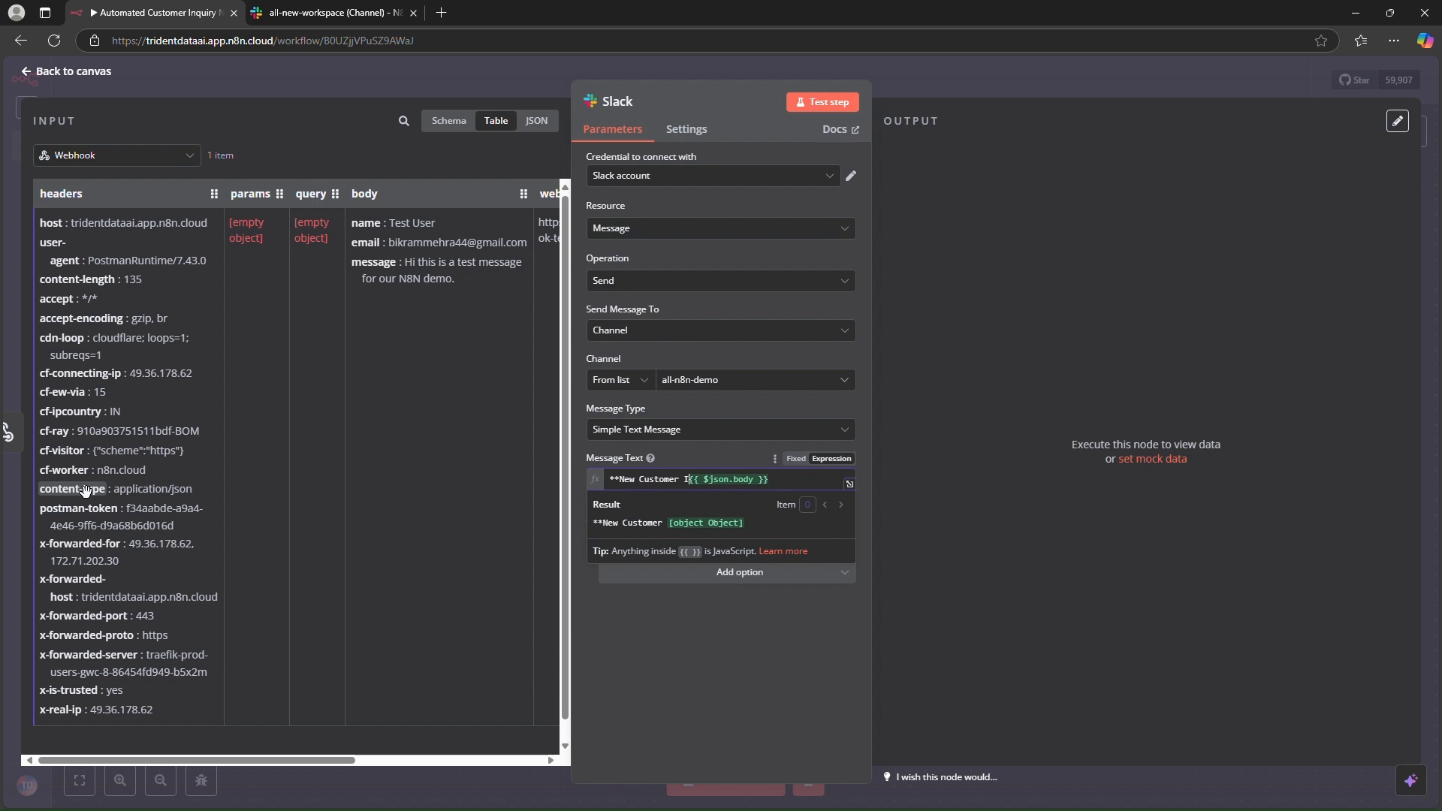
pyautogui.write('iry')
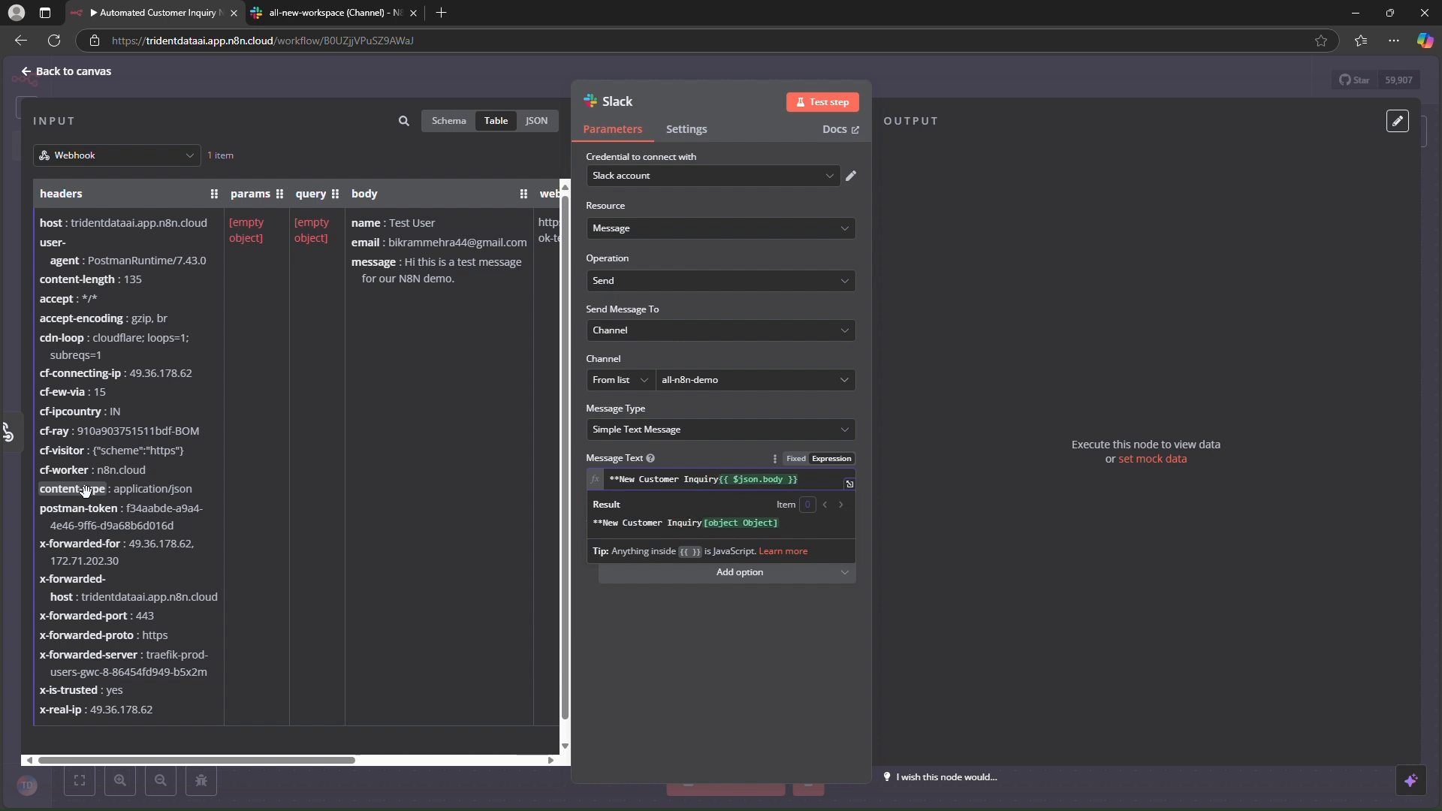
pyautogui.write('"')
pyautogui.press('BackSpace')
pyautogui.write('**')
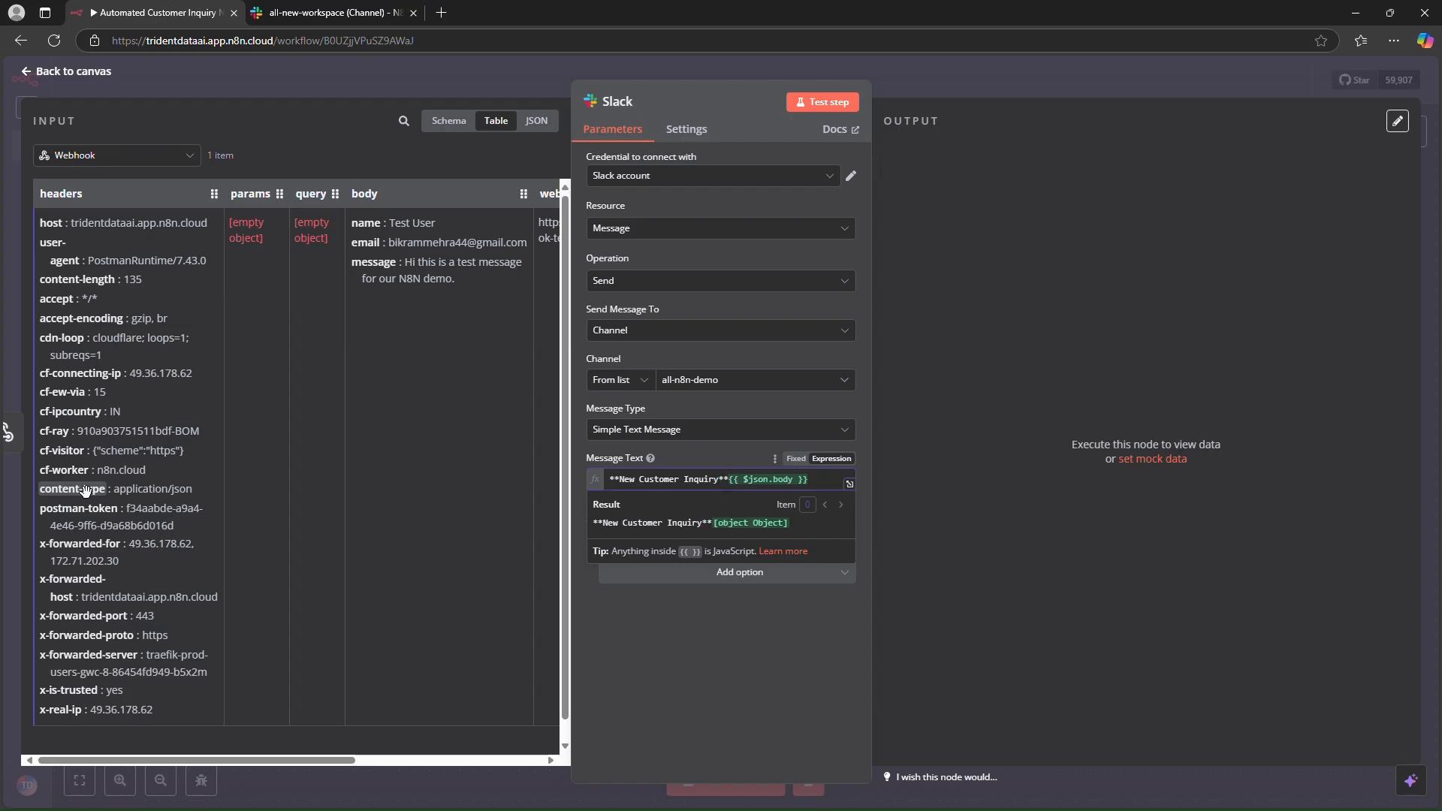
pyautogui.press('Return')
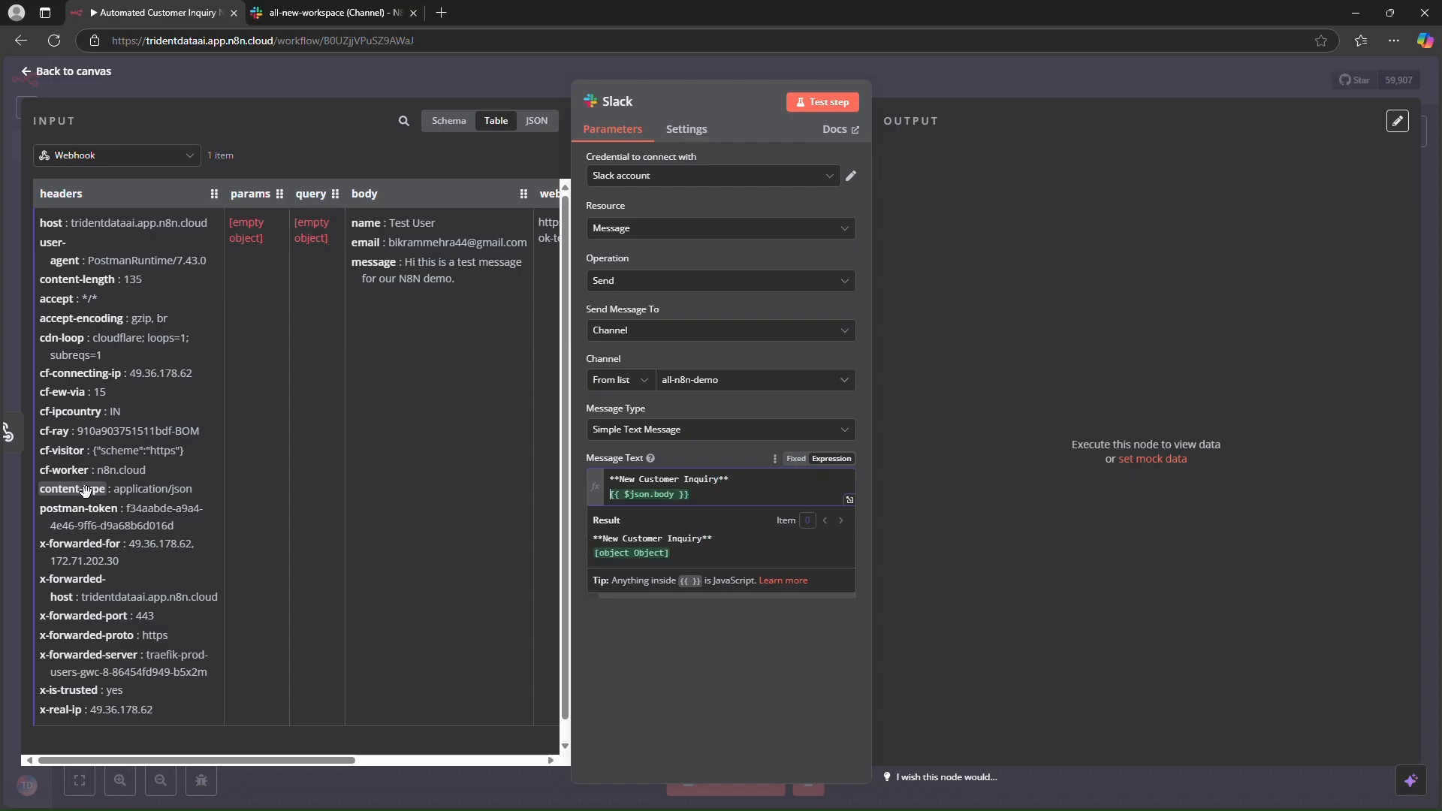
pyautogui.write('*Name')
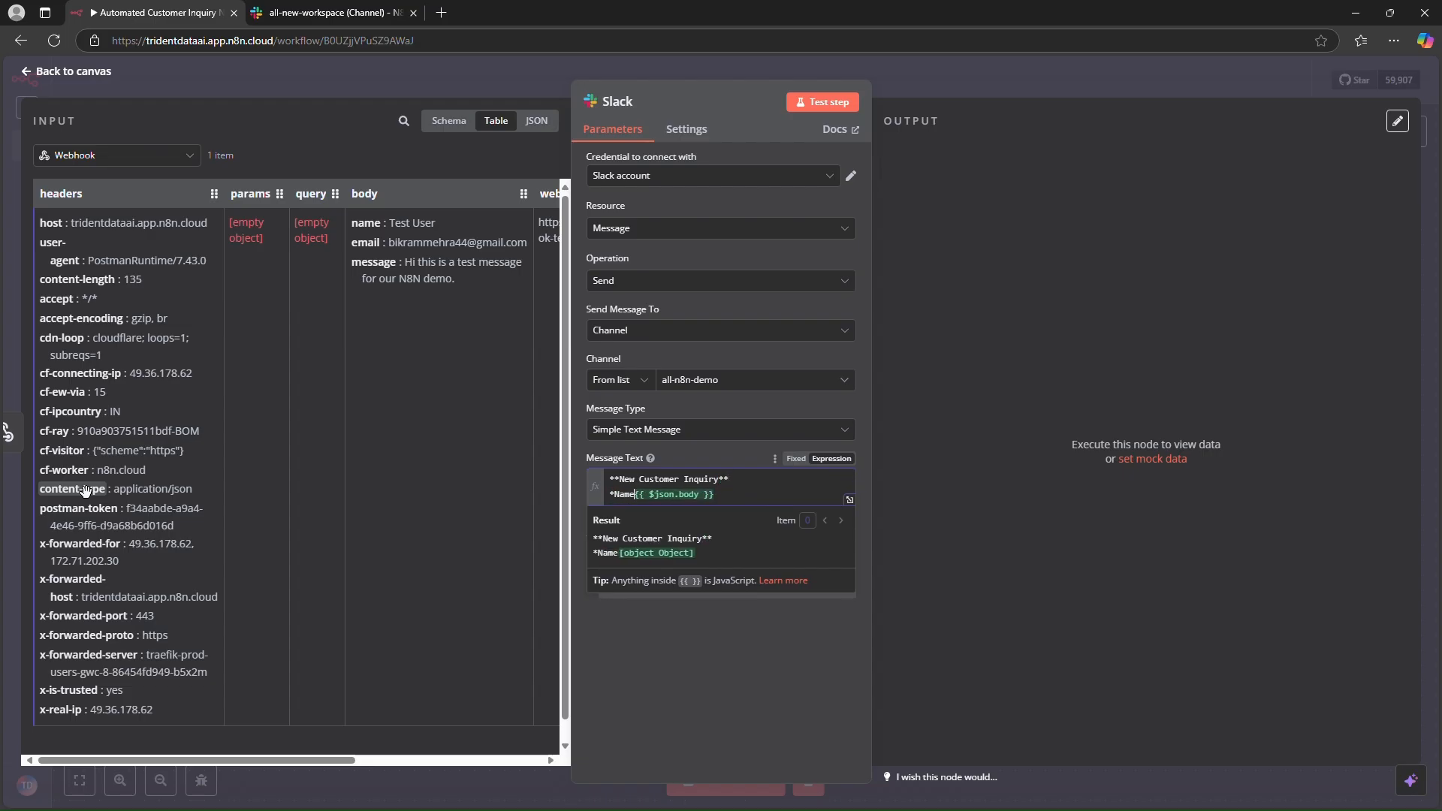
pyautogui.write('*')
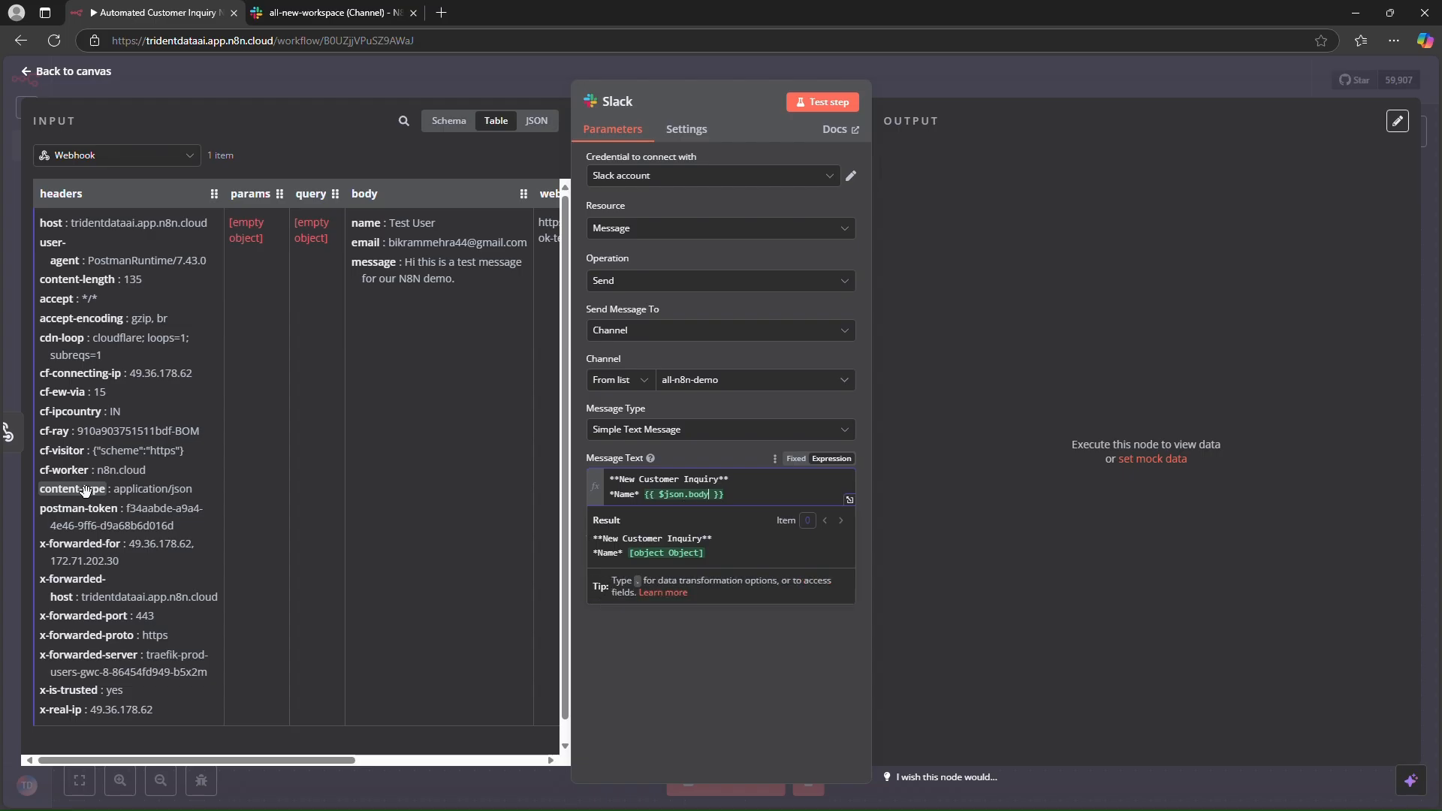
pyautogui.write('.name')
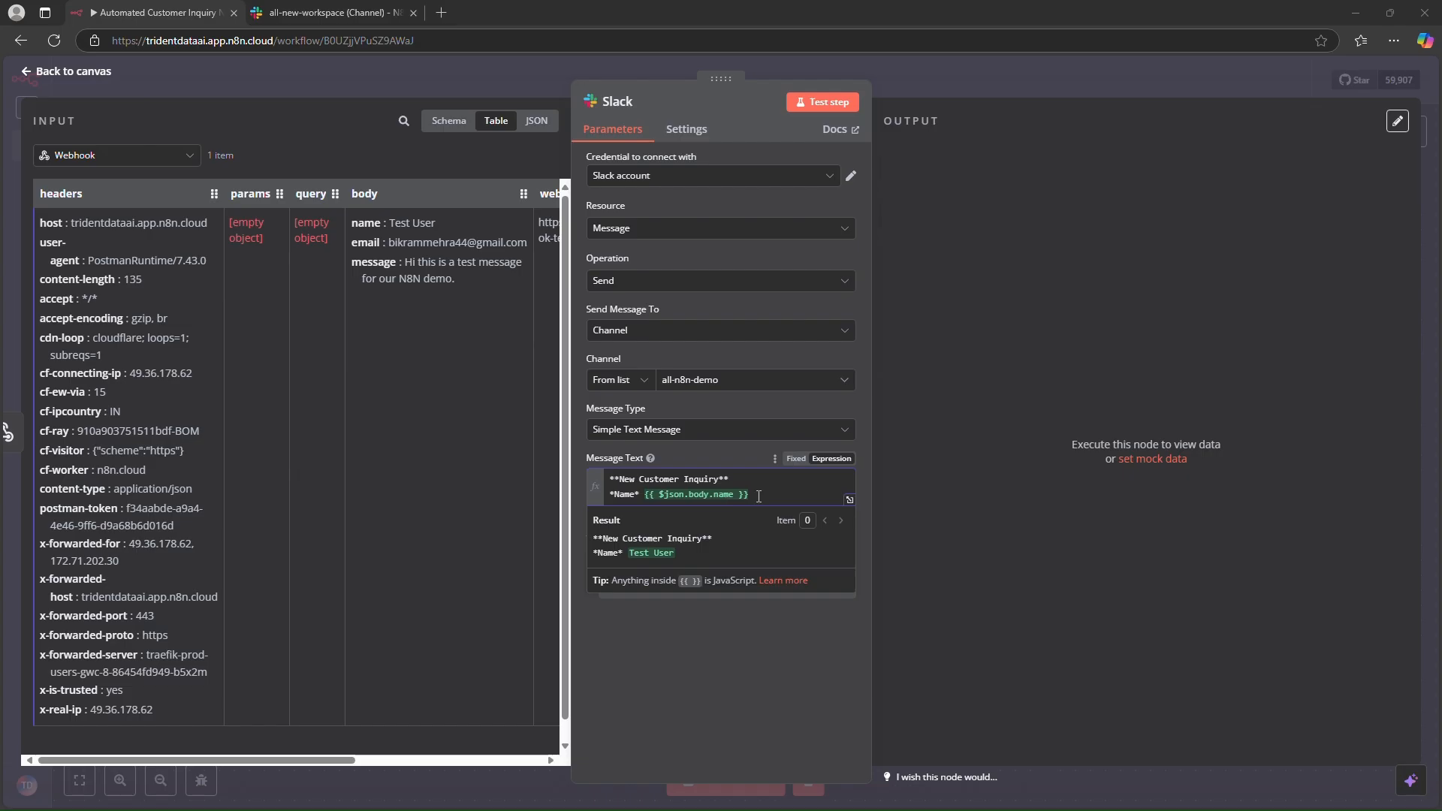
# - Add an "*Email*" line to the message using {{ $json.body.email }}
pyautogui.press('Return')
pyautogui.write('*Email')
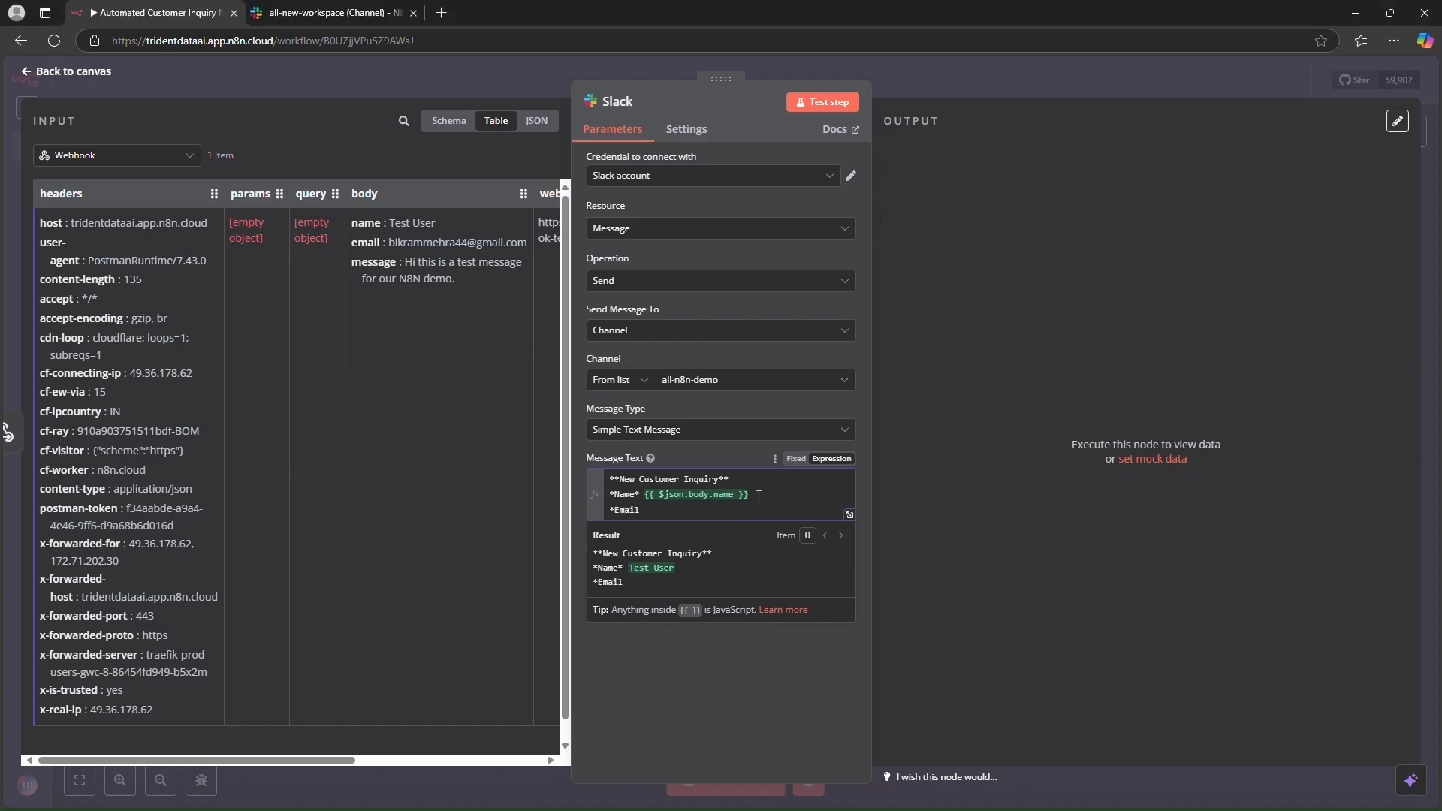
pyautogui.write('* {{jo')
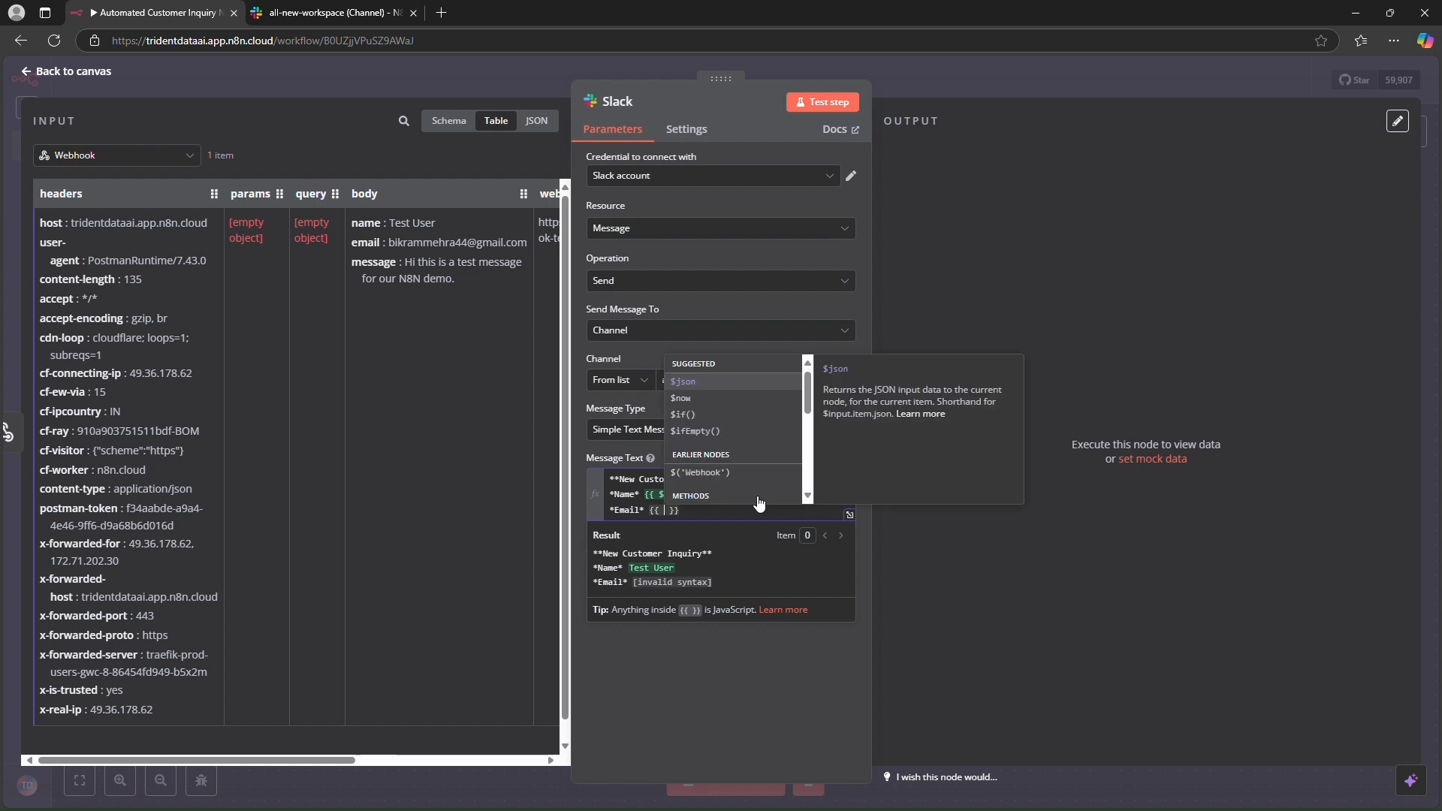
pyautogui.write('on.body.email')
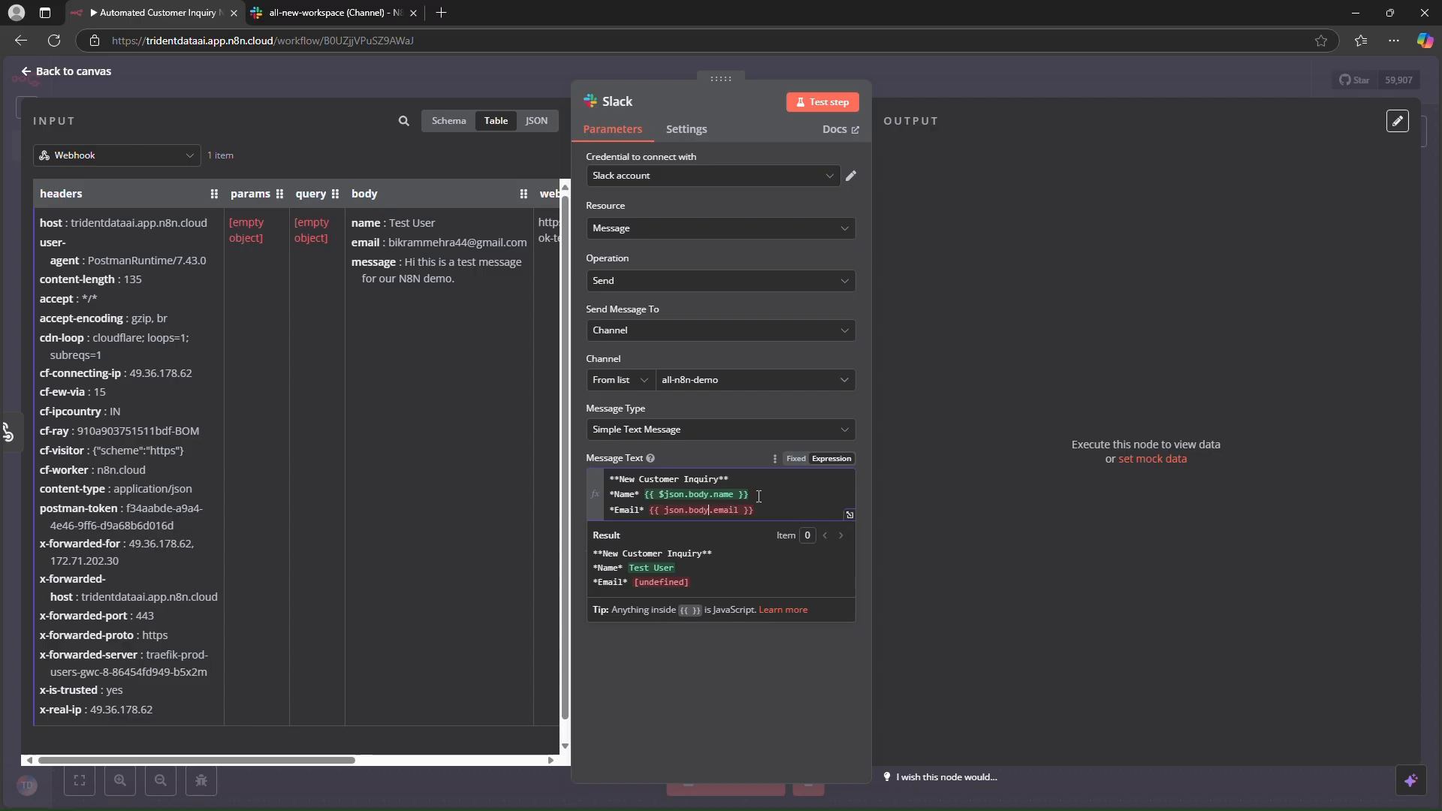
pyautogui.write('$')
pyautogui.press('Right')
pyautogui.press('Right')
pyautogui.press('End')
pyautogui.press('Return')
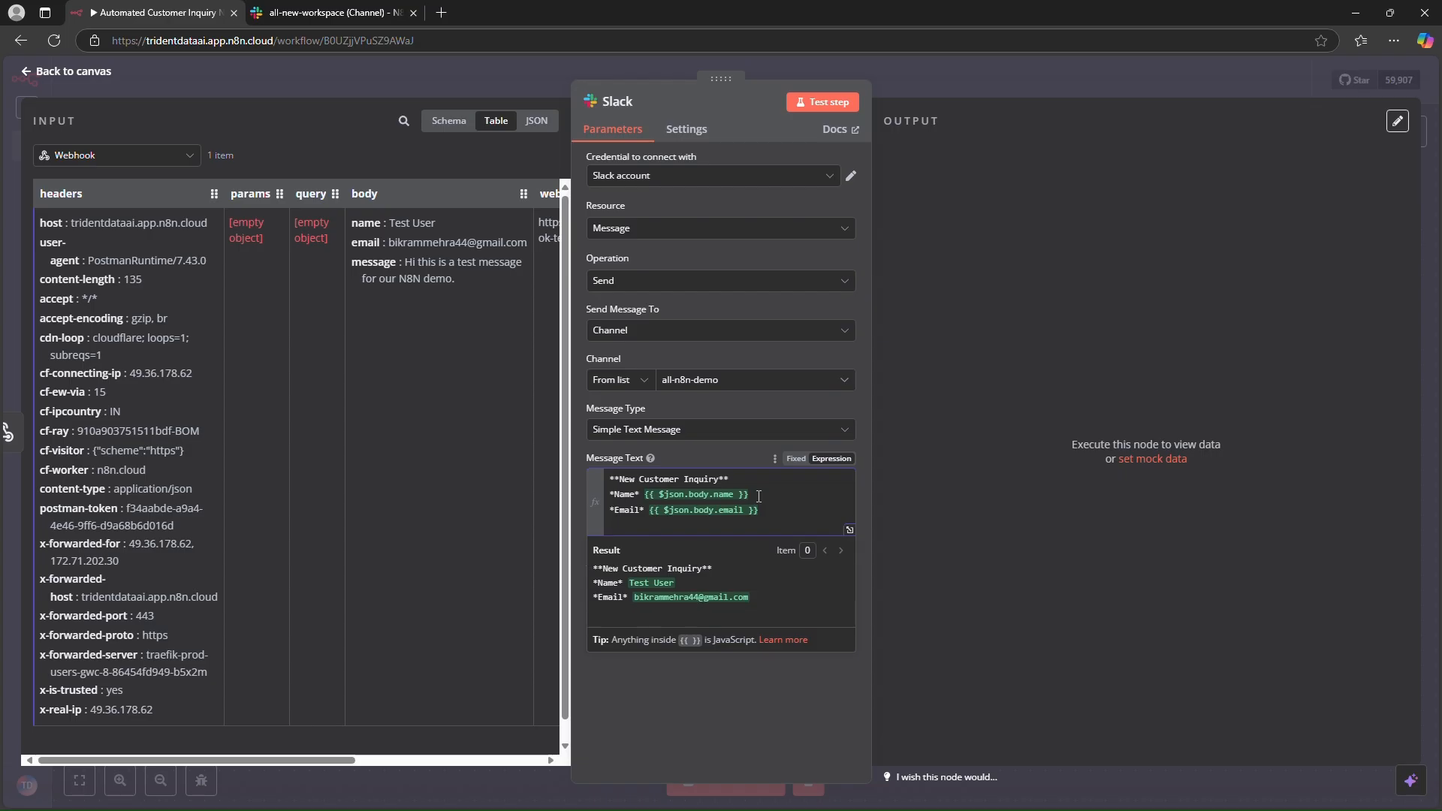
# - Add an "*Enquiry Message*" line using {{ $json.body.message }}
pyautogui.write('*')
pyautogui.write('M')
pyautogui.write('essage')
pyautogui.write('**')
pyautogui.press('BackSpace')
pyautogui.press('BackSpace')
pyautogui.press('BackSpace')
pyautogui.press('BackSpace')
pyautogui.press('BackSpace')
pyautogui.press('BackSpace')
pyautogui.press('BackSpace')
pyautogui.press('BackSpace')
pyautogui.press('BackSpace')
pyautogui.write('Enquiery')
pyautogui.press('BackSpace')
pyautogui.press('BackSpace')
pyautogui.write('ry Mes')
pyautogui.write('sage')
pyautogui.write('* {{ $')
pyautogui.write('json.m')
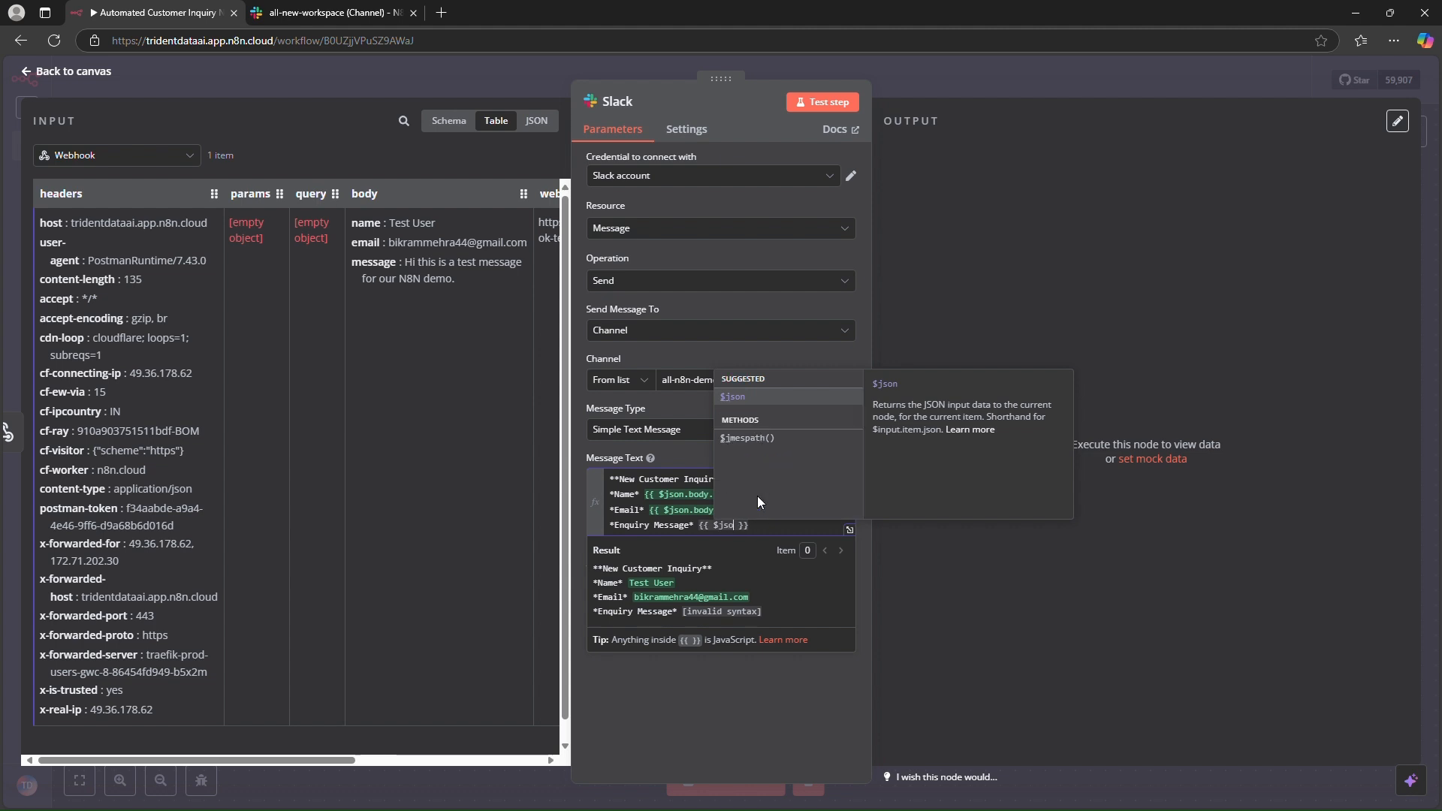
pyautogui.press('BackSpace')
pyautogui.write('body.')
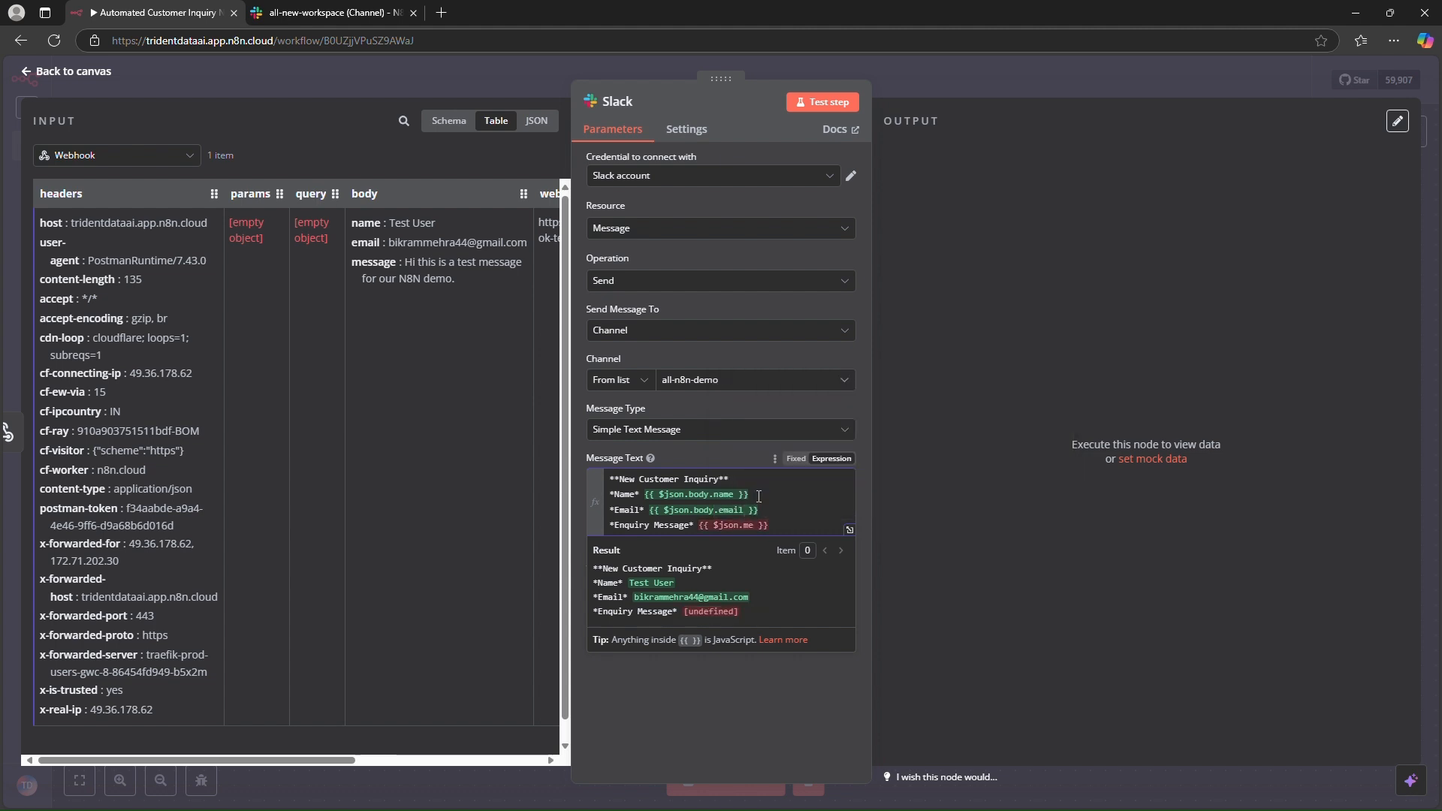
pyautogui.write('message')
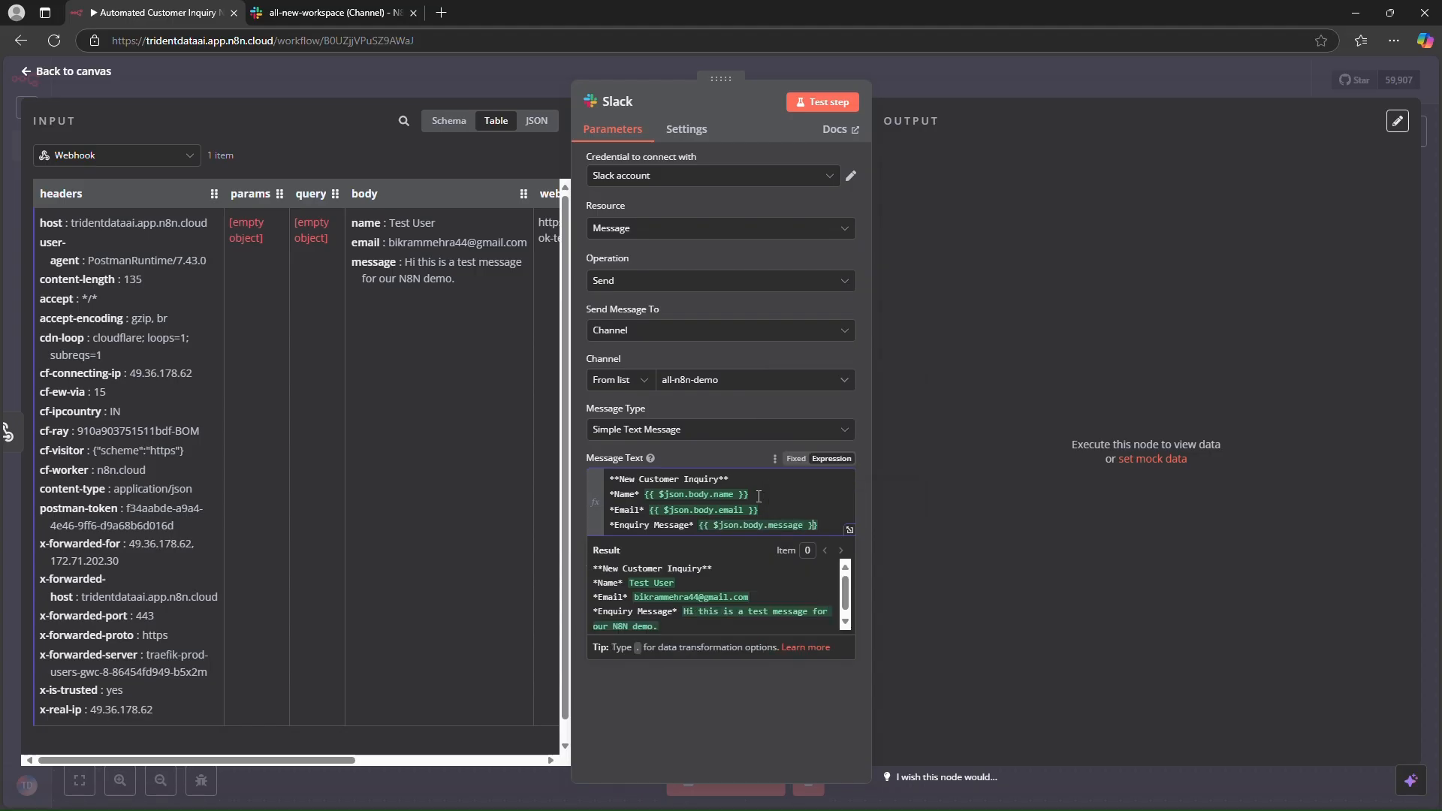
pyautogui.press('Return')
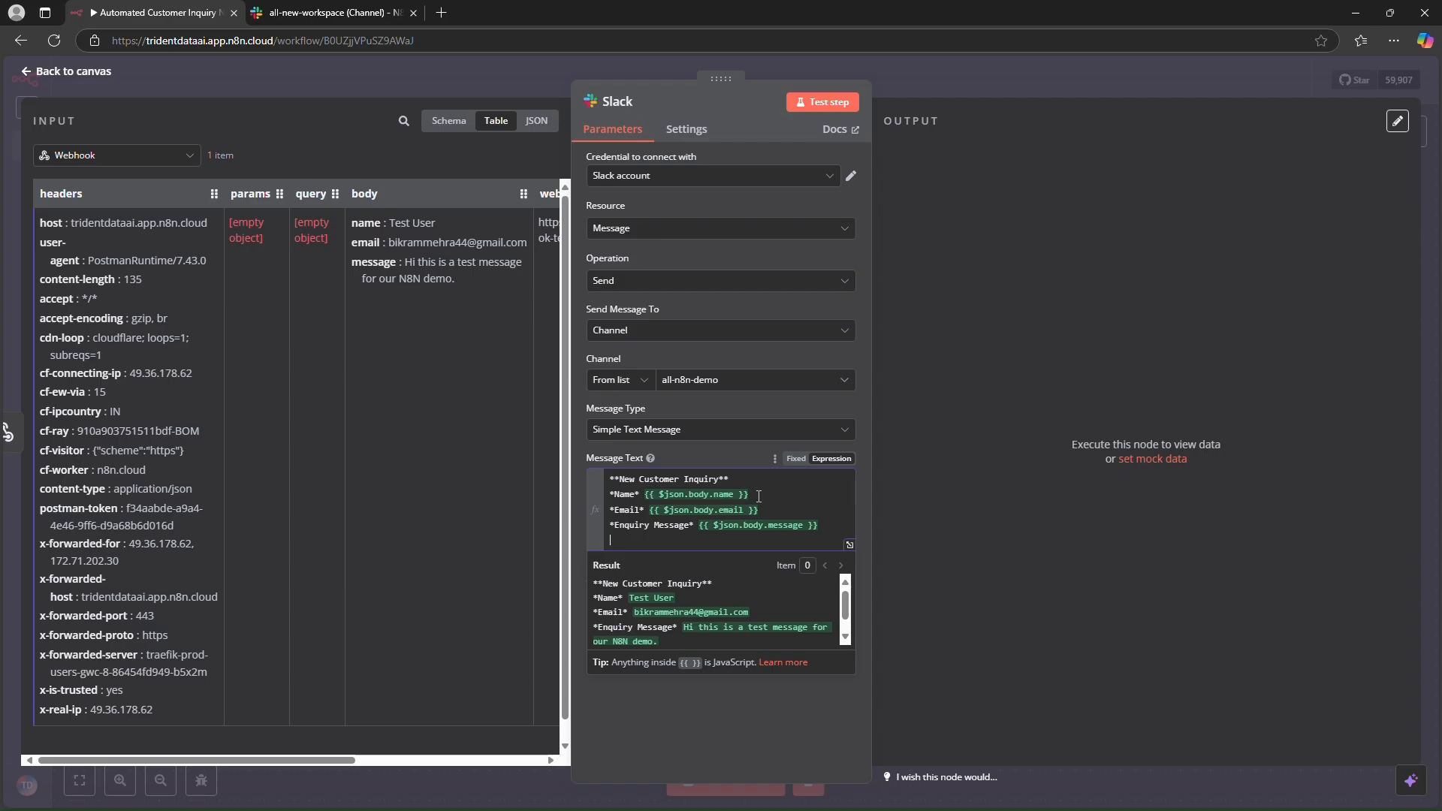
# - Append a closing line "Hi team please look into this request." after a blank line in the message text
pyautogui.press('Return')
pyautogui.write('Hi team ')
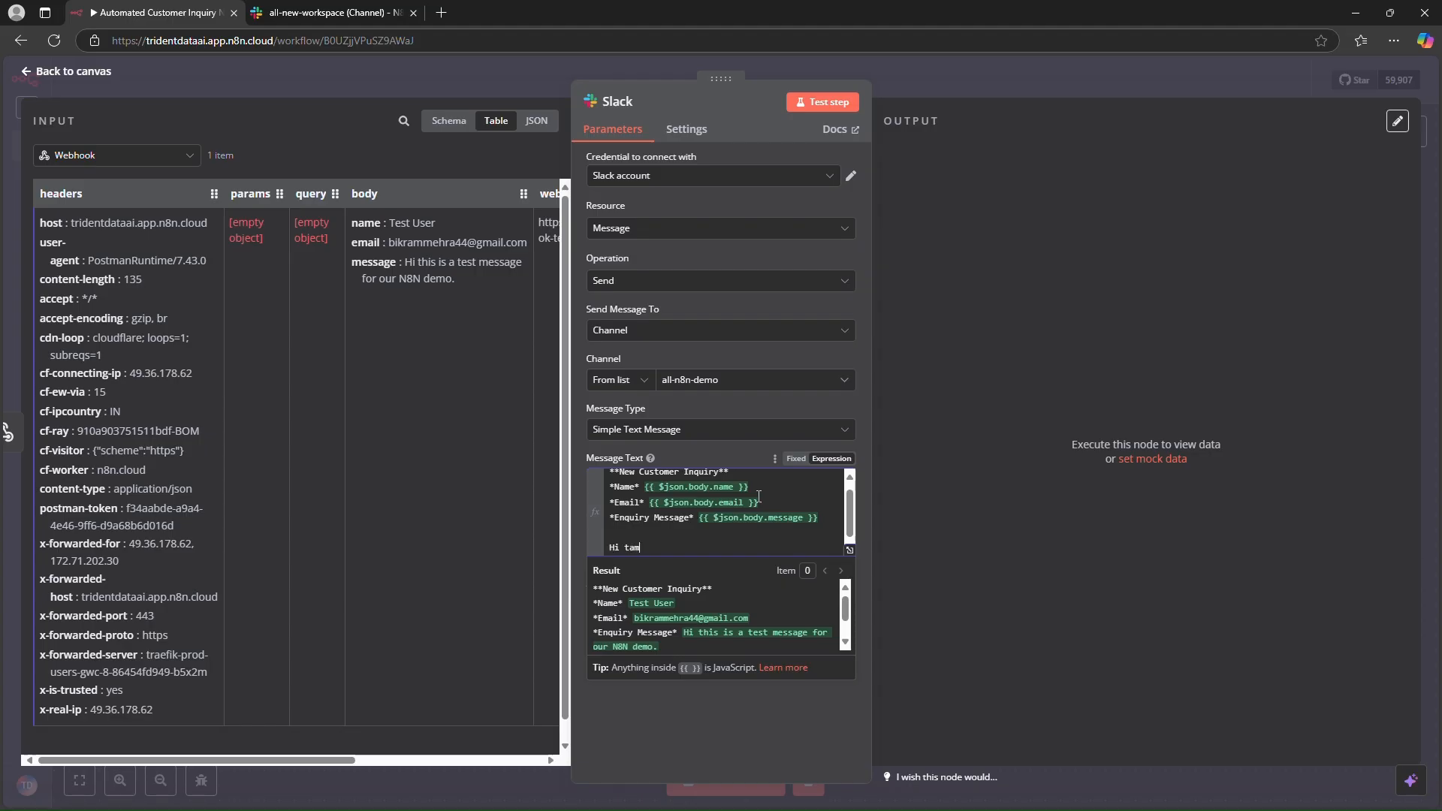
pyautogui.write('please look into this request!!.')
pyautogui.press('BackSpace')
pyautogui.press('BackSpace')
pyautogui.write('.')
pyautogui.scroll(1, 698, 512)
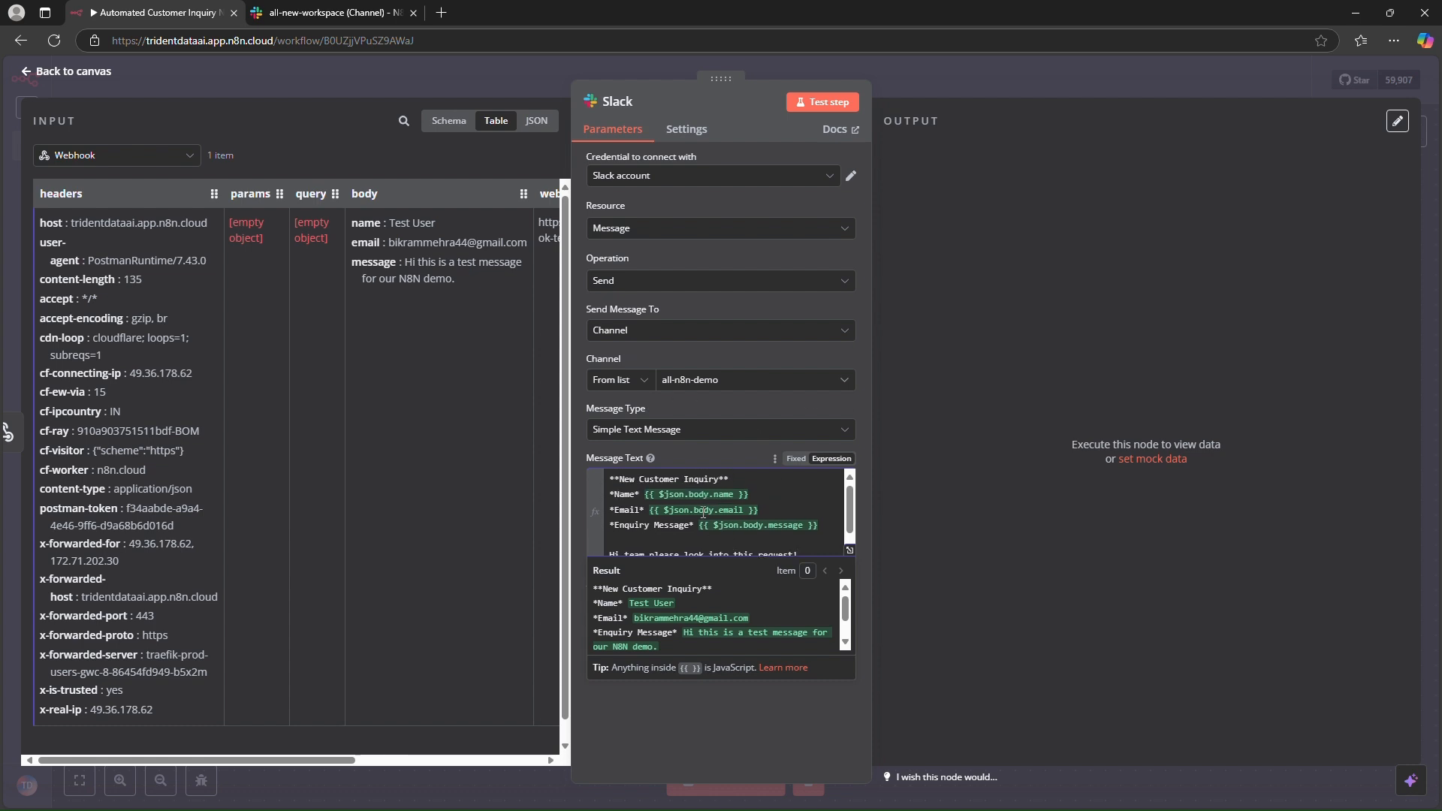
pyautogui.click(808, 514)
# - Test the Slack step and review its output JSON
pyautogui.click(829, 106)
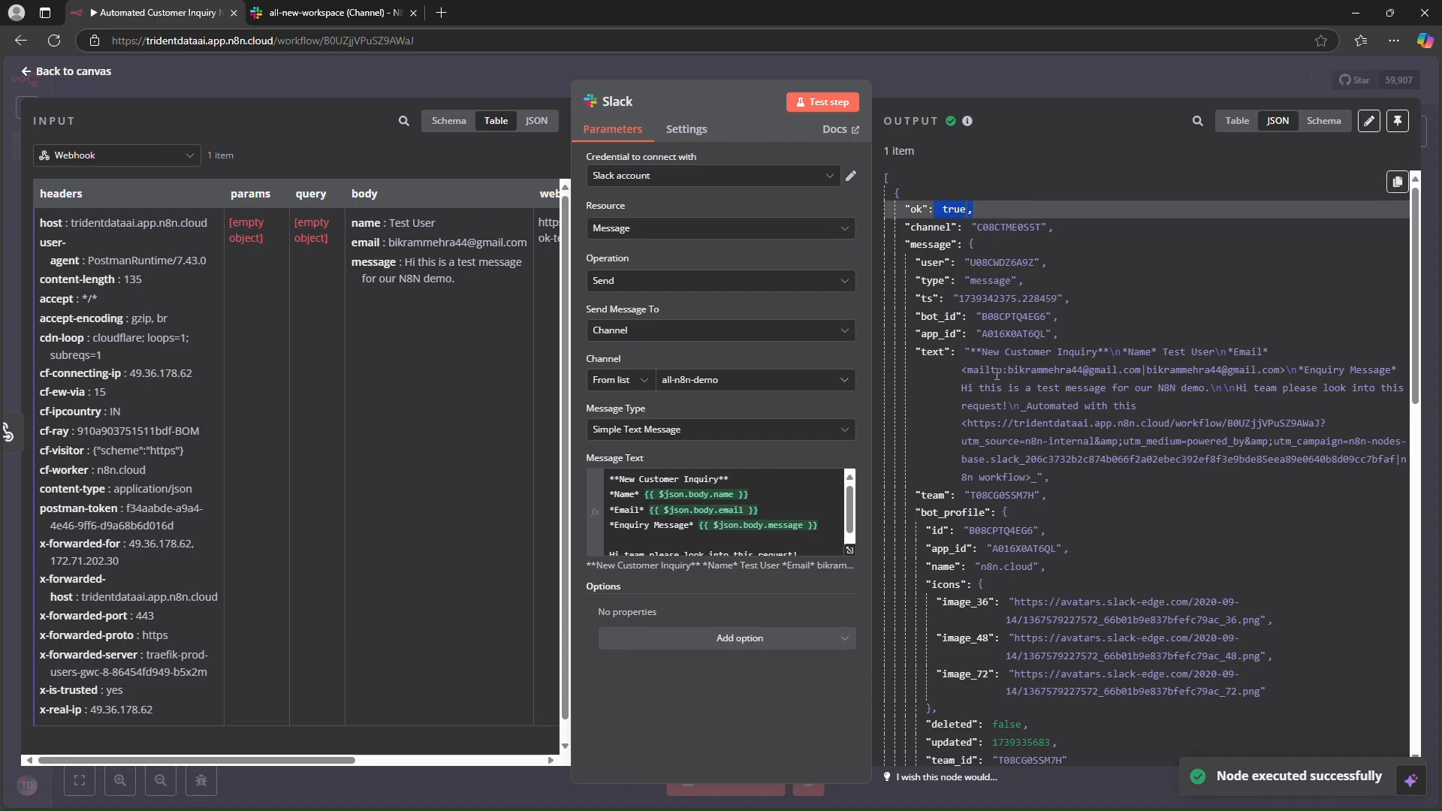
pyautogui.scroll(-8, 997, 373)
pyautogui.scroll(-2, 997, 373)
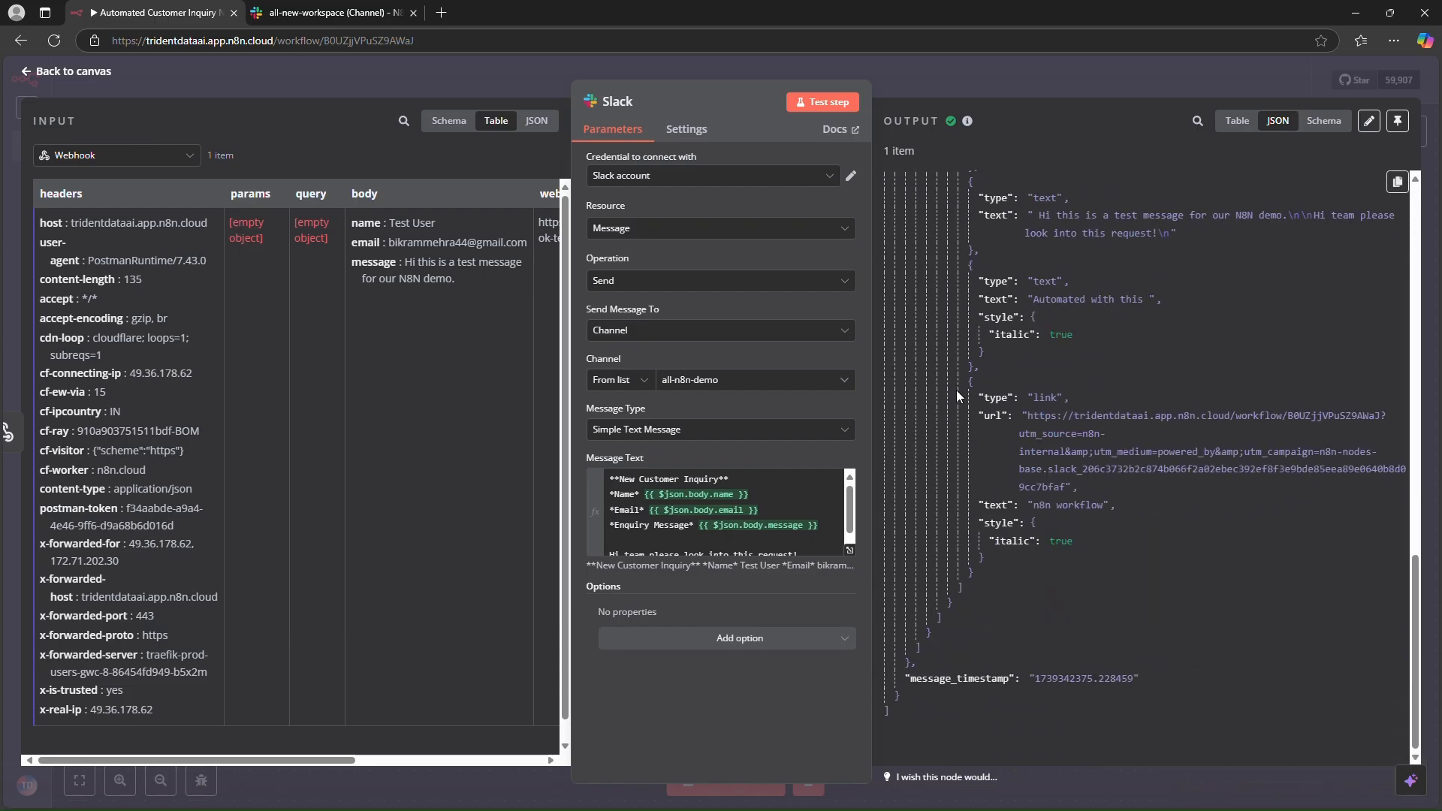
# - Check the posted notification in the Slack channel, then return to the workflow canvas
pyautogui.click(296, 20)
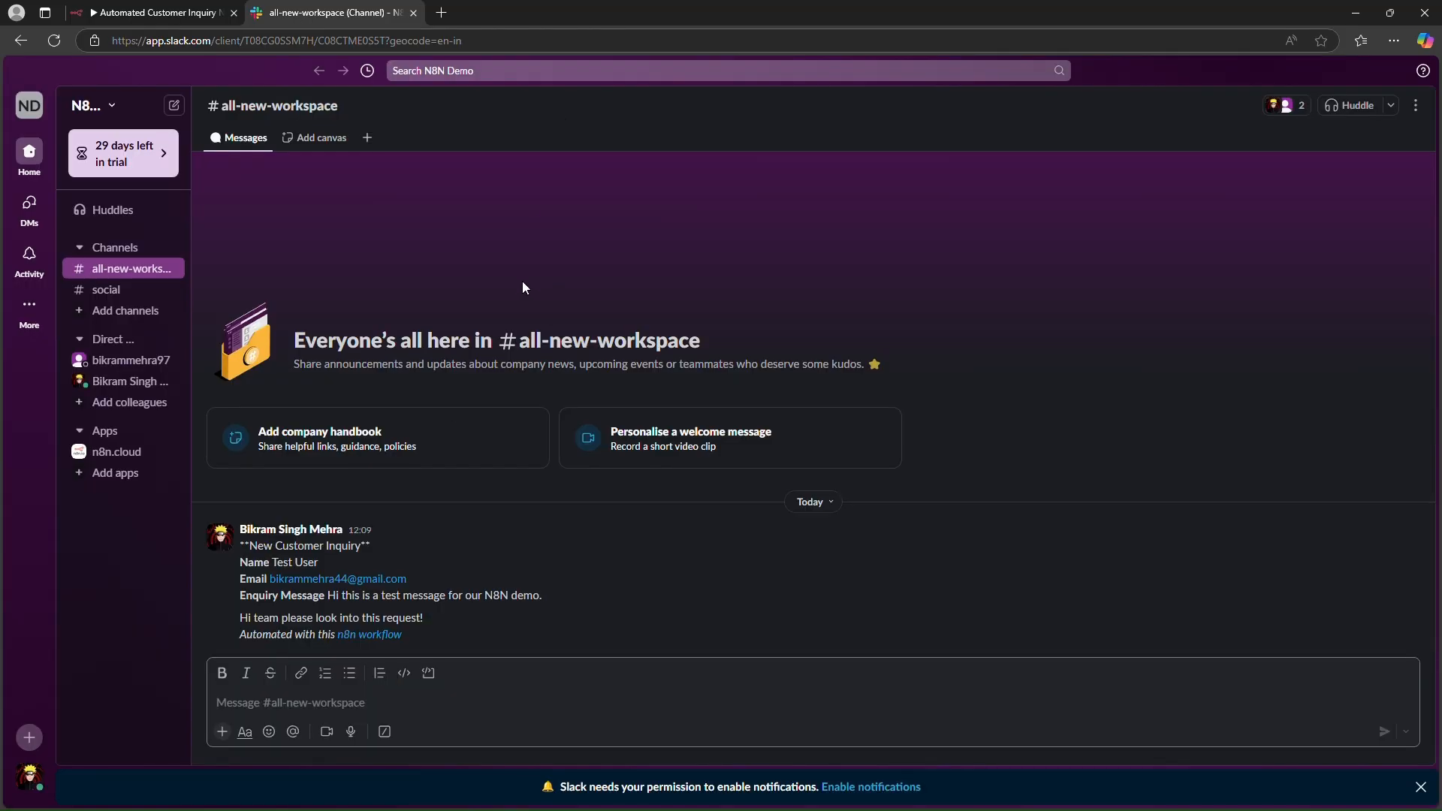
pyautogui.doubleClick(280, 547)
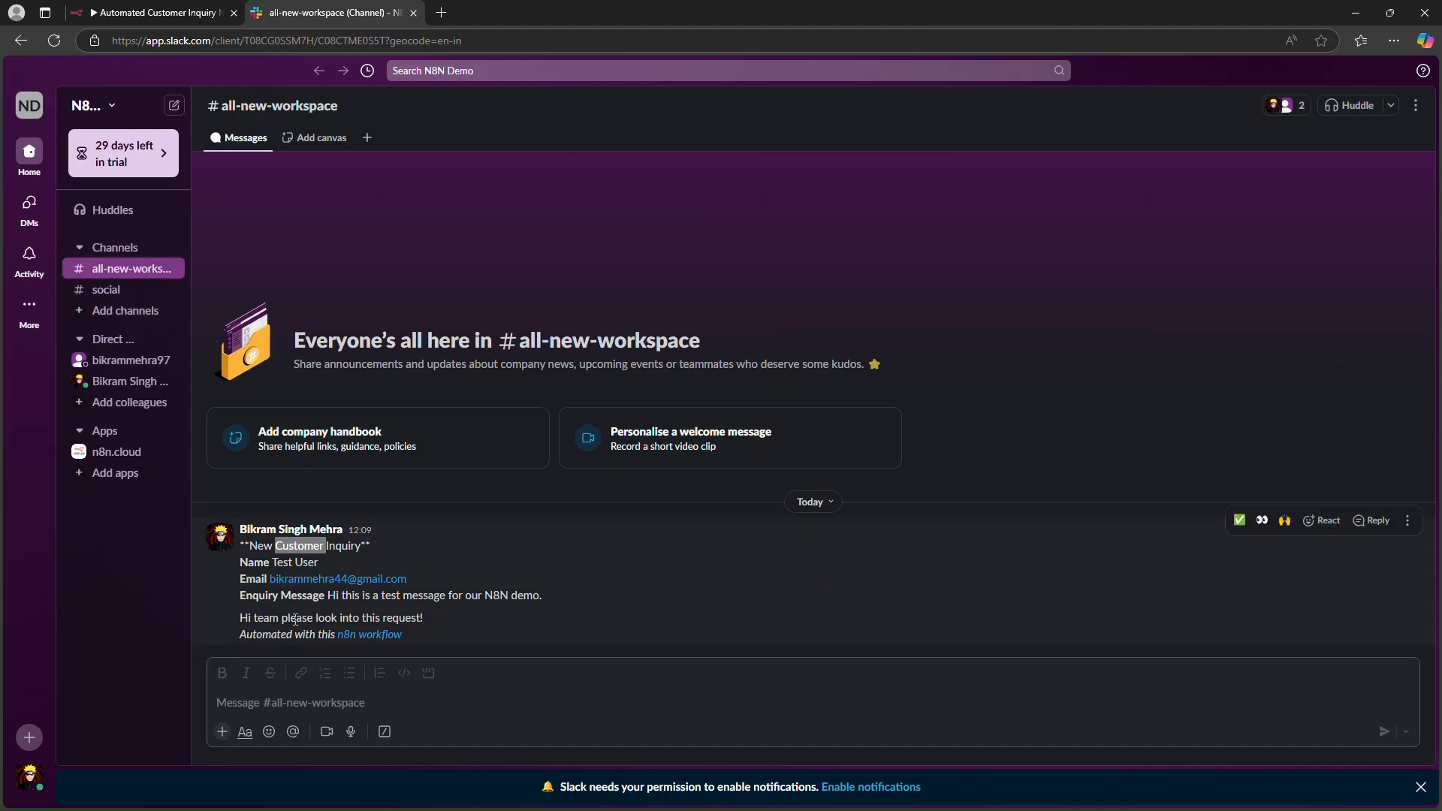
pyautogui.click(520, 603)
pyautogui.click(192, 20)
pyautogui.click(105, 72)
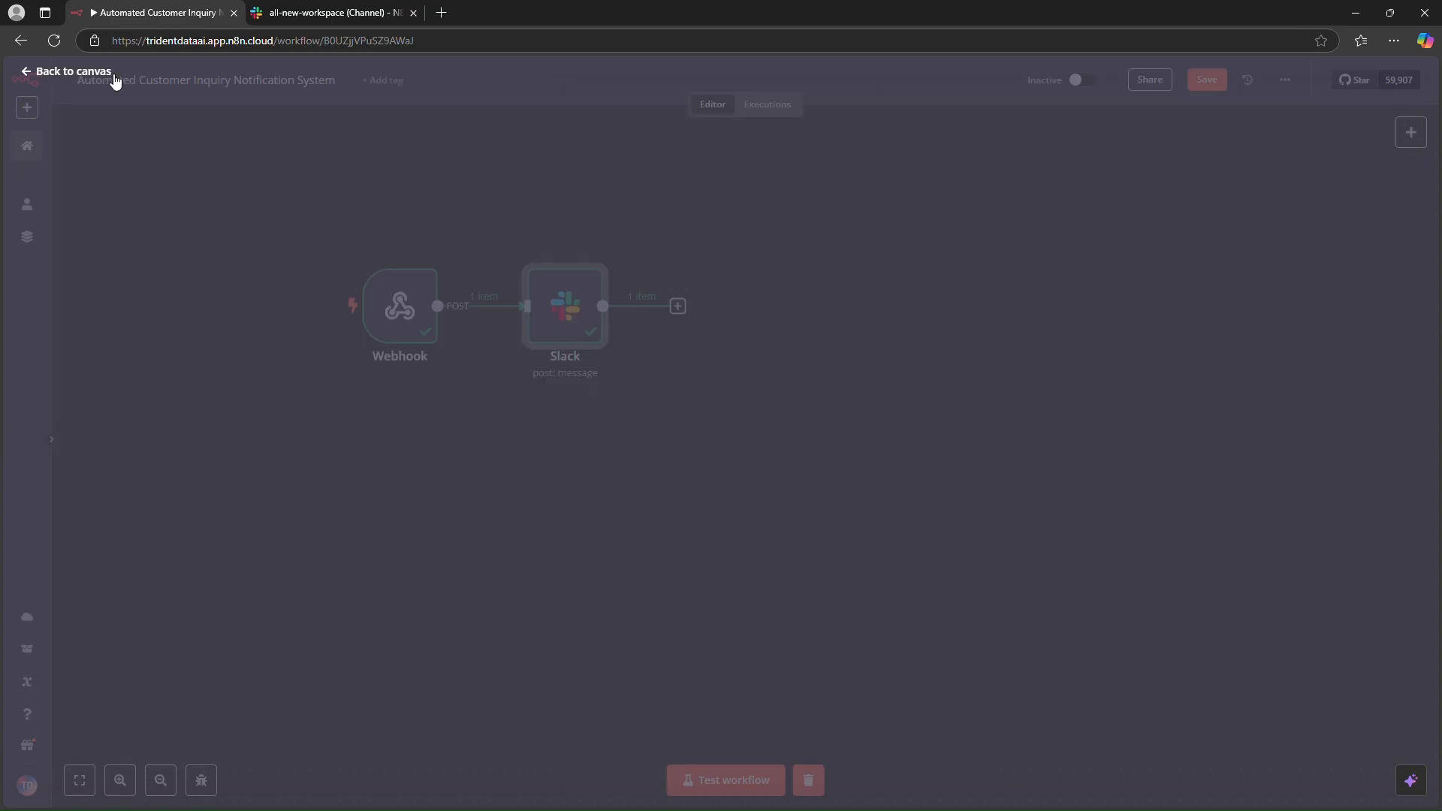
# - Move the Slack node right and branch a new Gmail "Send a message" node from the Webhook output
pyautogui.moveTo(565, 301); pyautogui.dragTo(790, 301)
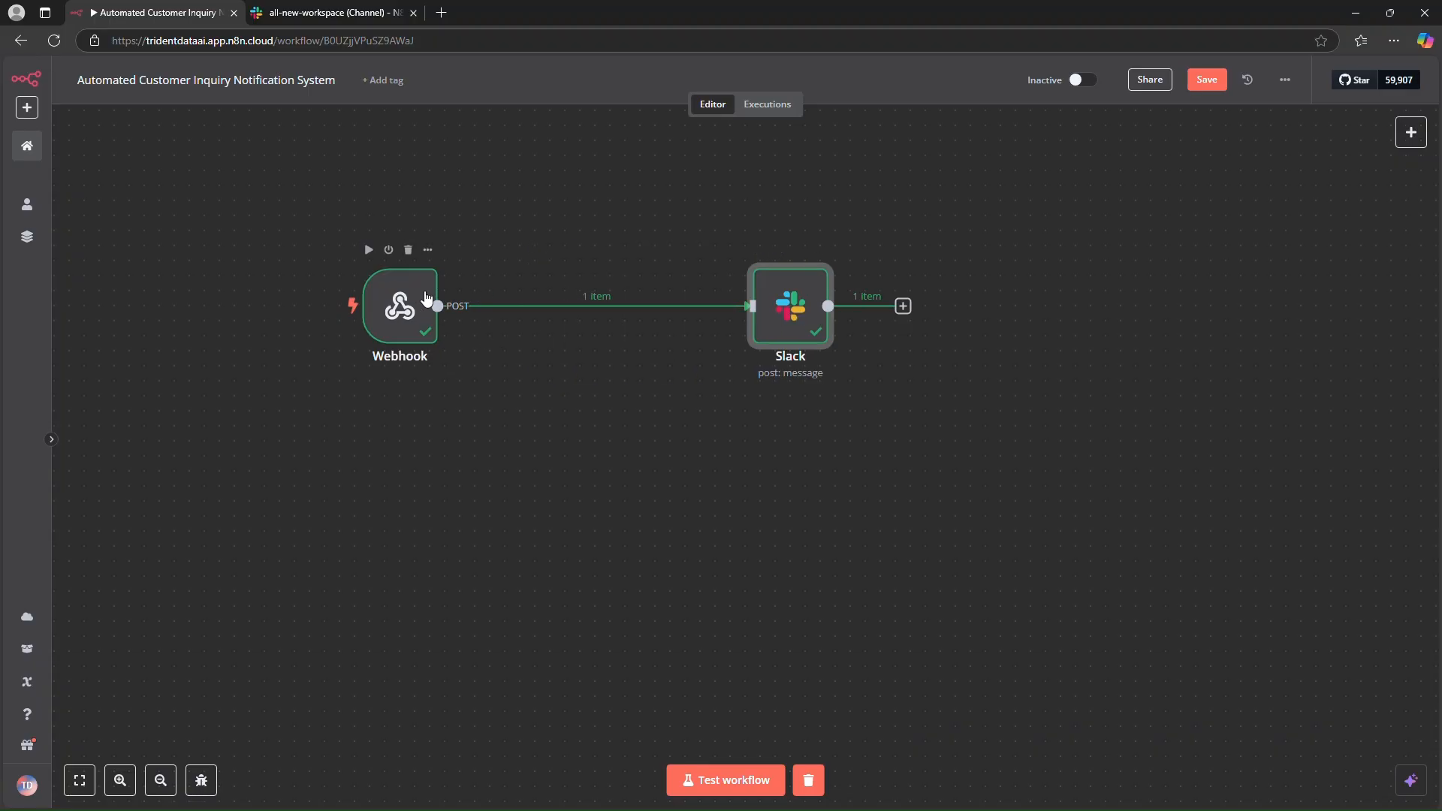
pyautogui.moveTo(437, 306); pyautogui.dragTo(548, 420)
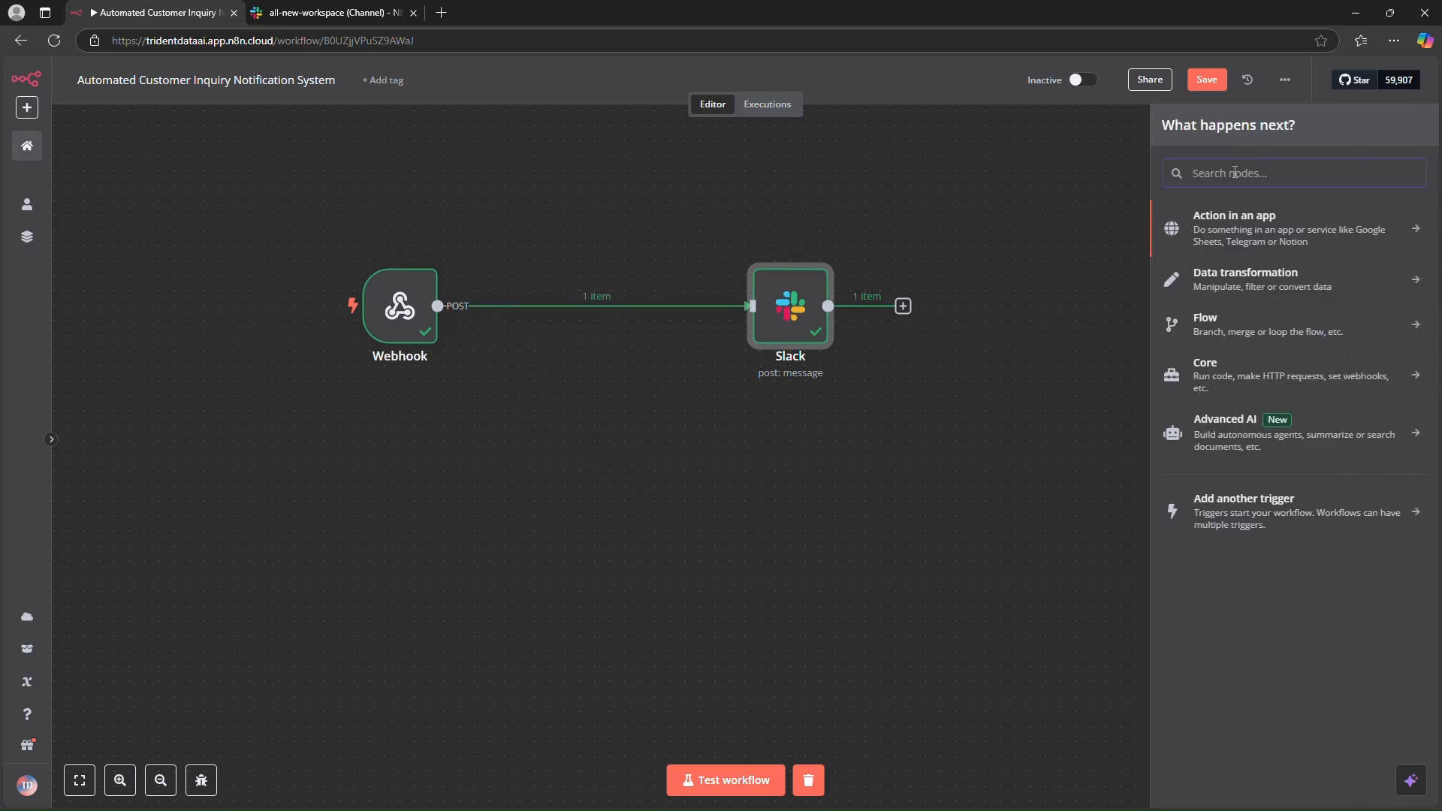
pyautogui.write('gmail')
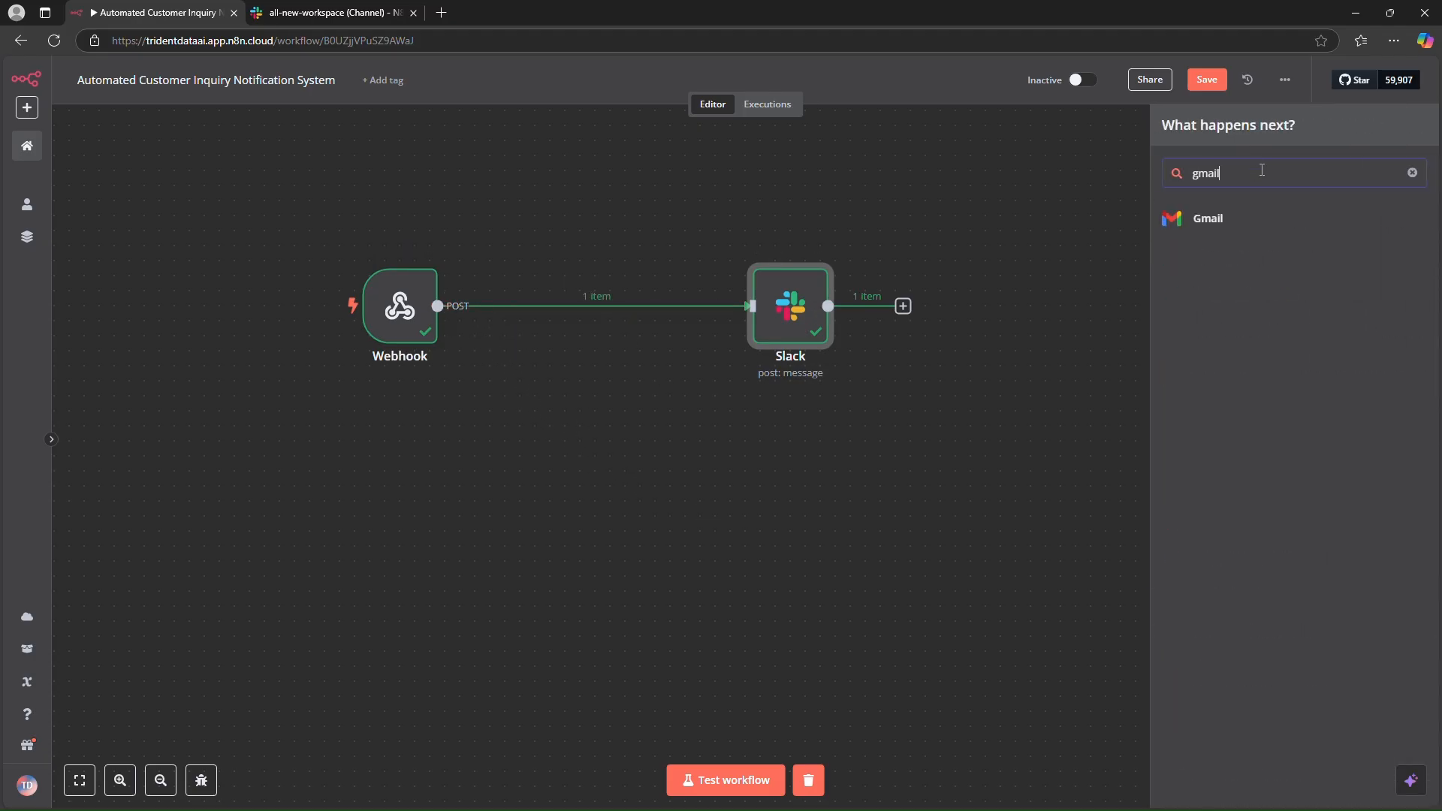
pyautogui.click(1259, 219)
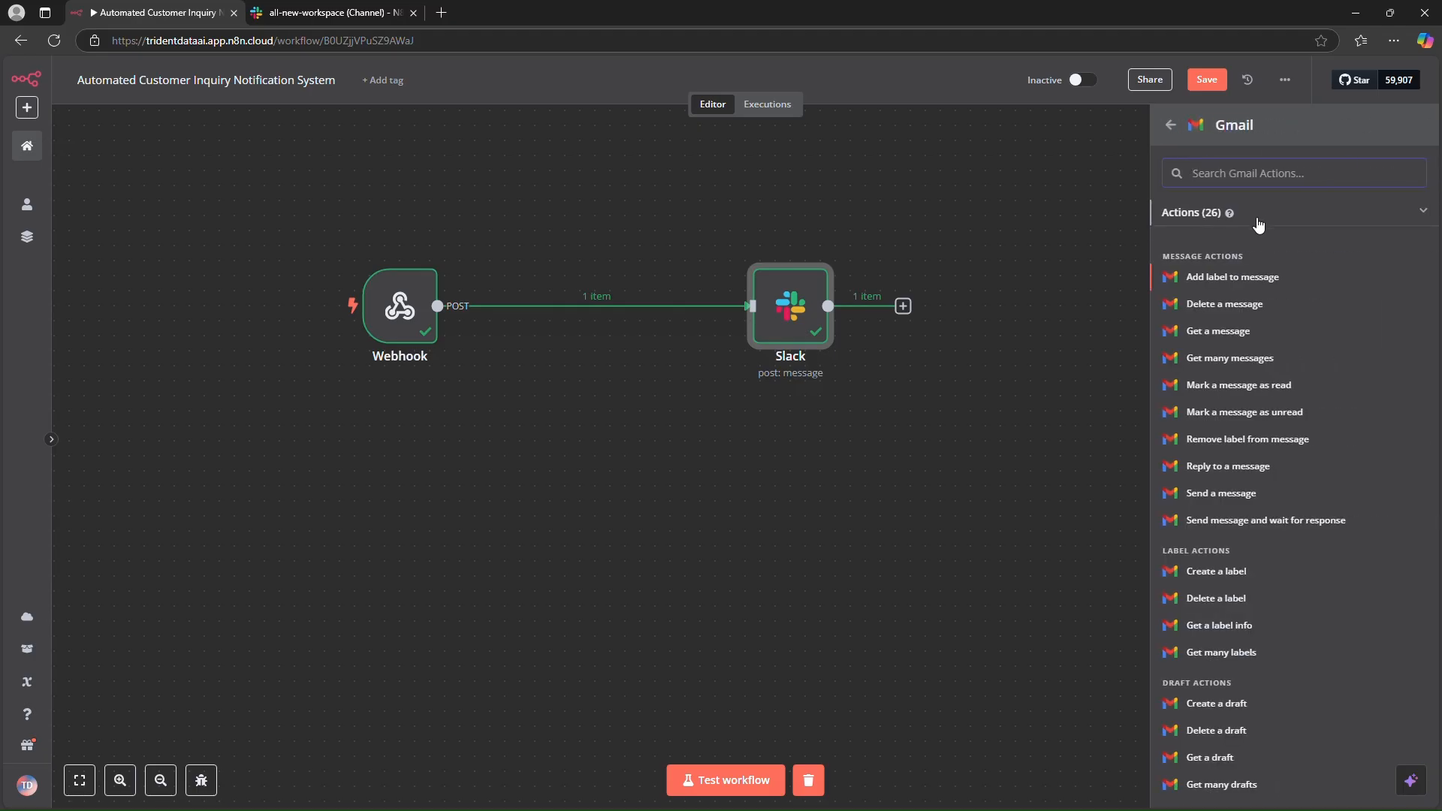
pyautogui.write('send')
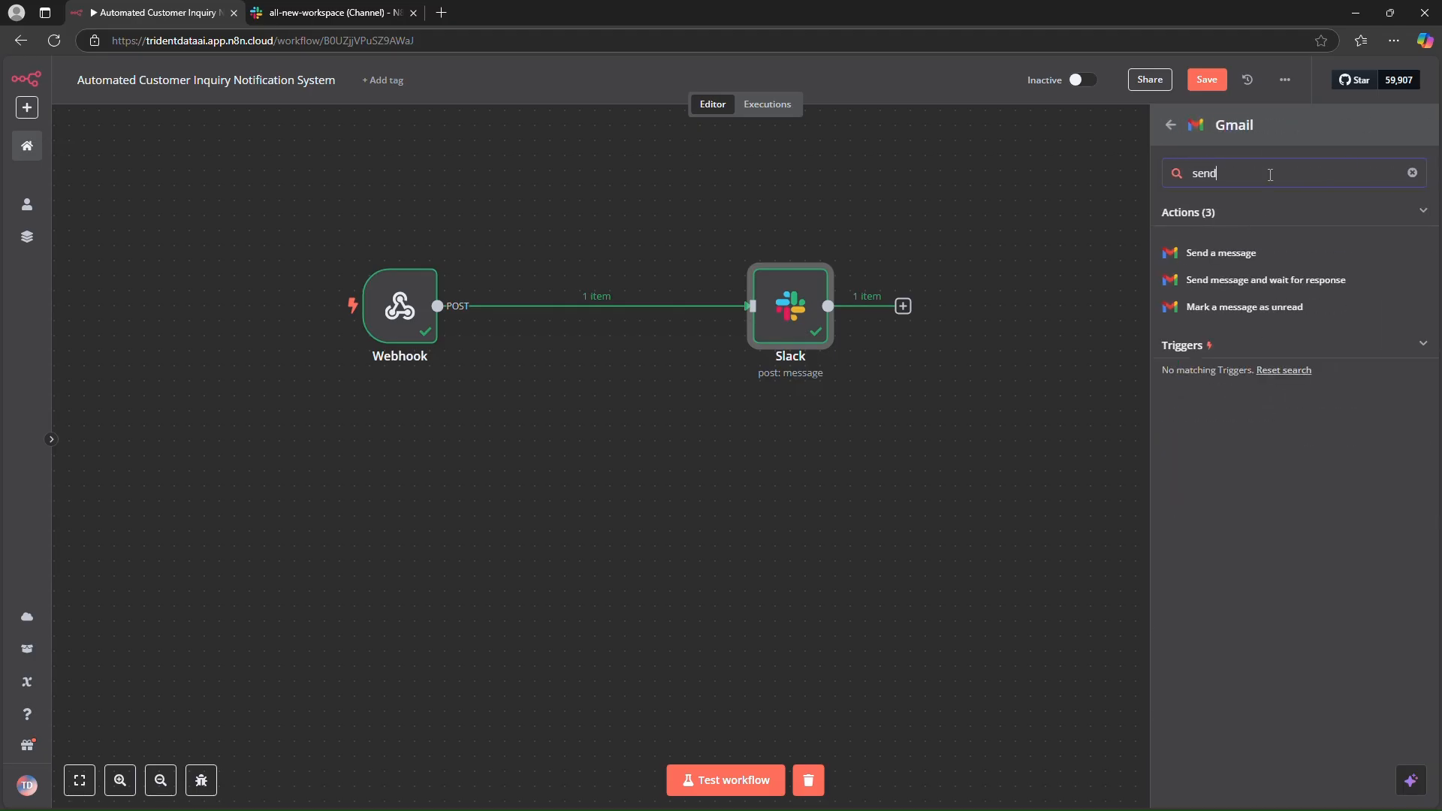
pyautogui.click(1248, 255)
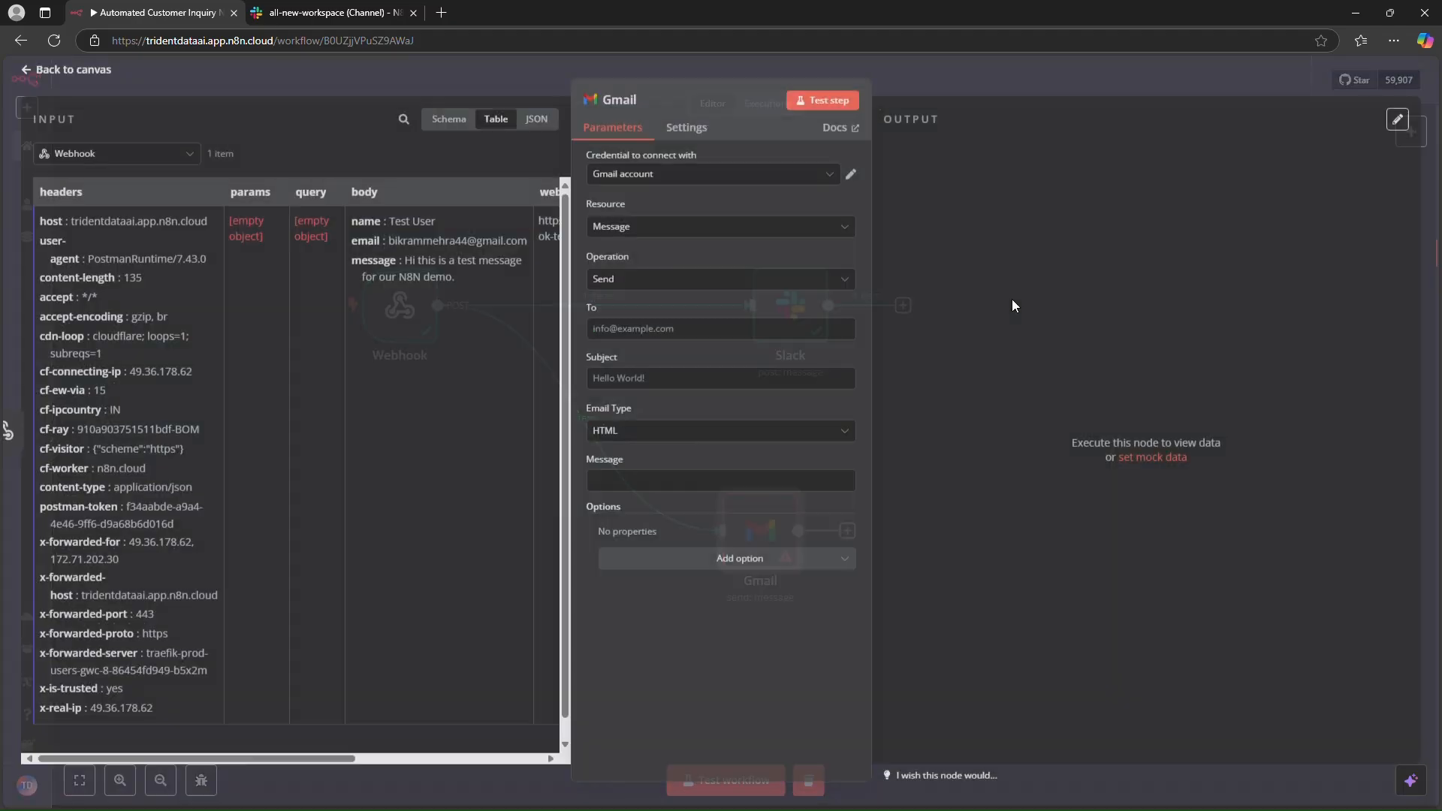
# - Choose the Gmail account credential and set the To field to the expression {{ $json.body.email }}
pyautogui.click(678, 178)
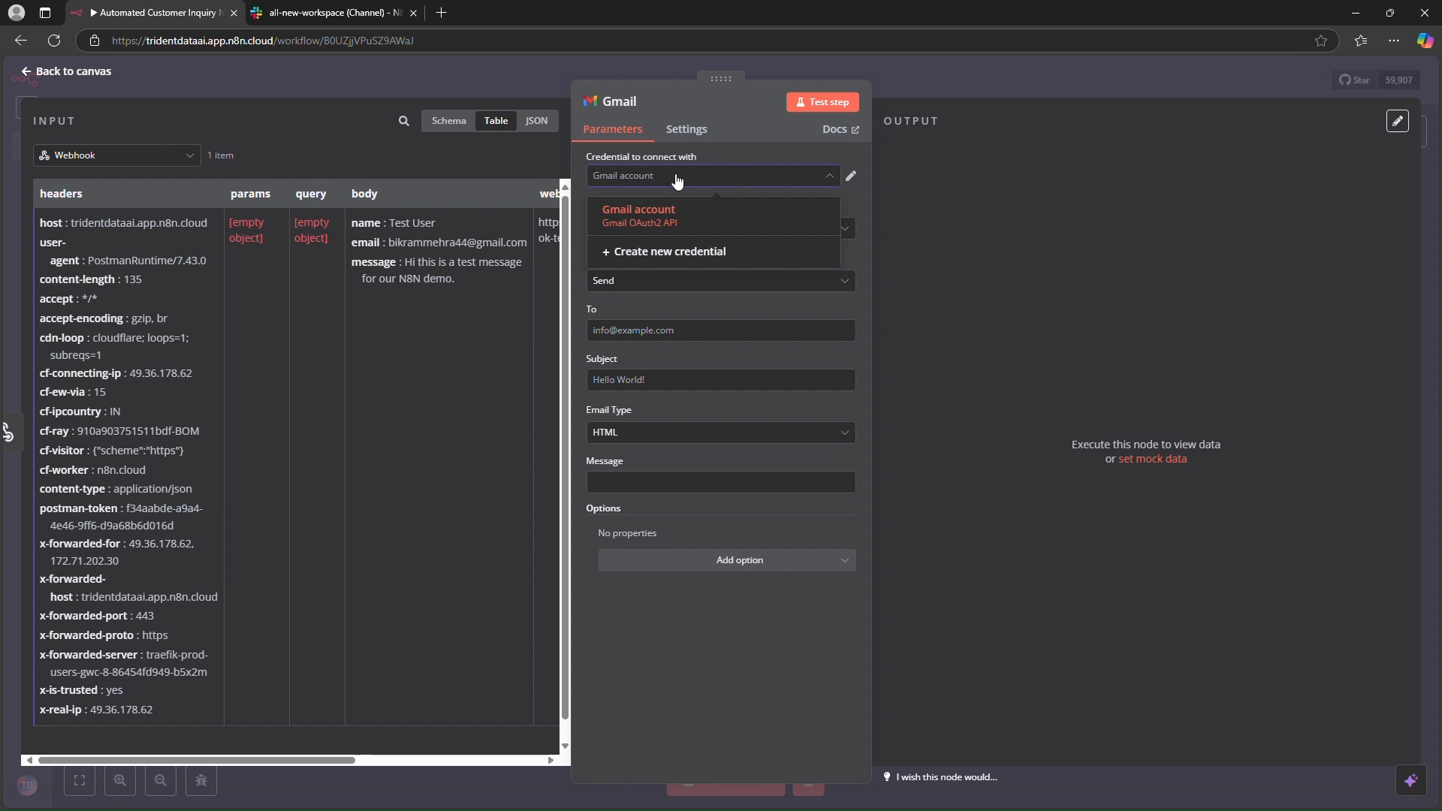
pyautogui.click(676, 223)
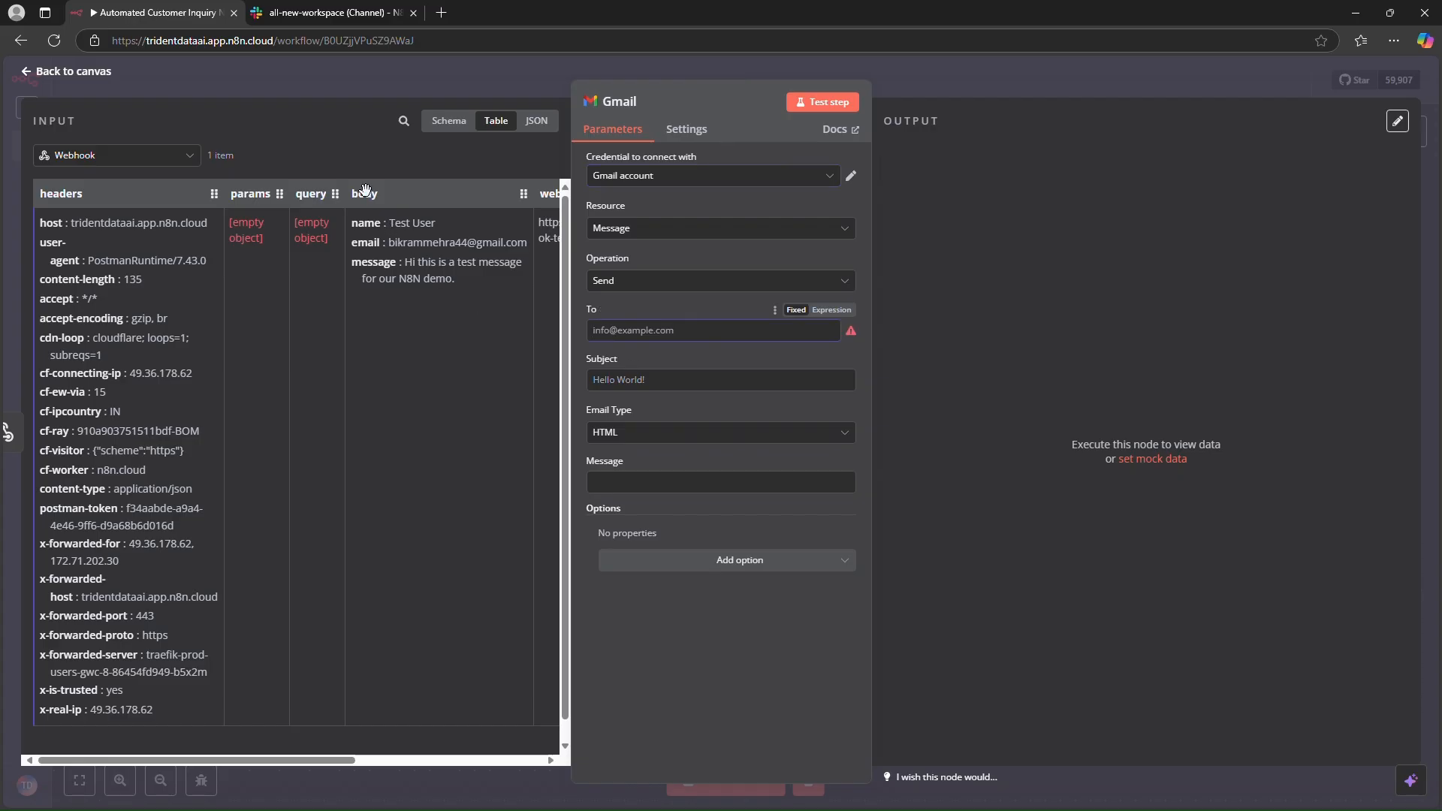
pyautogui.moveTo(364, 194); pyautogui.dragTo(666, 335)
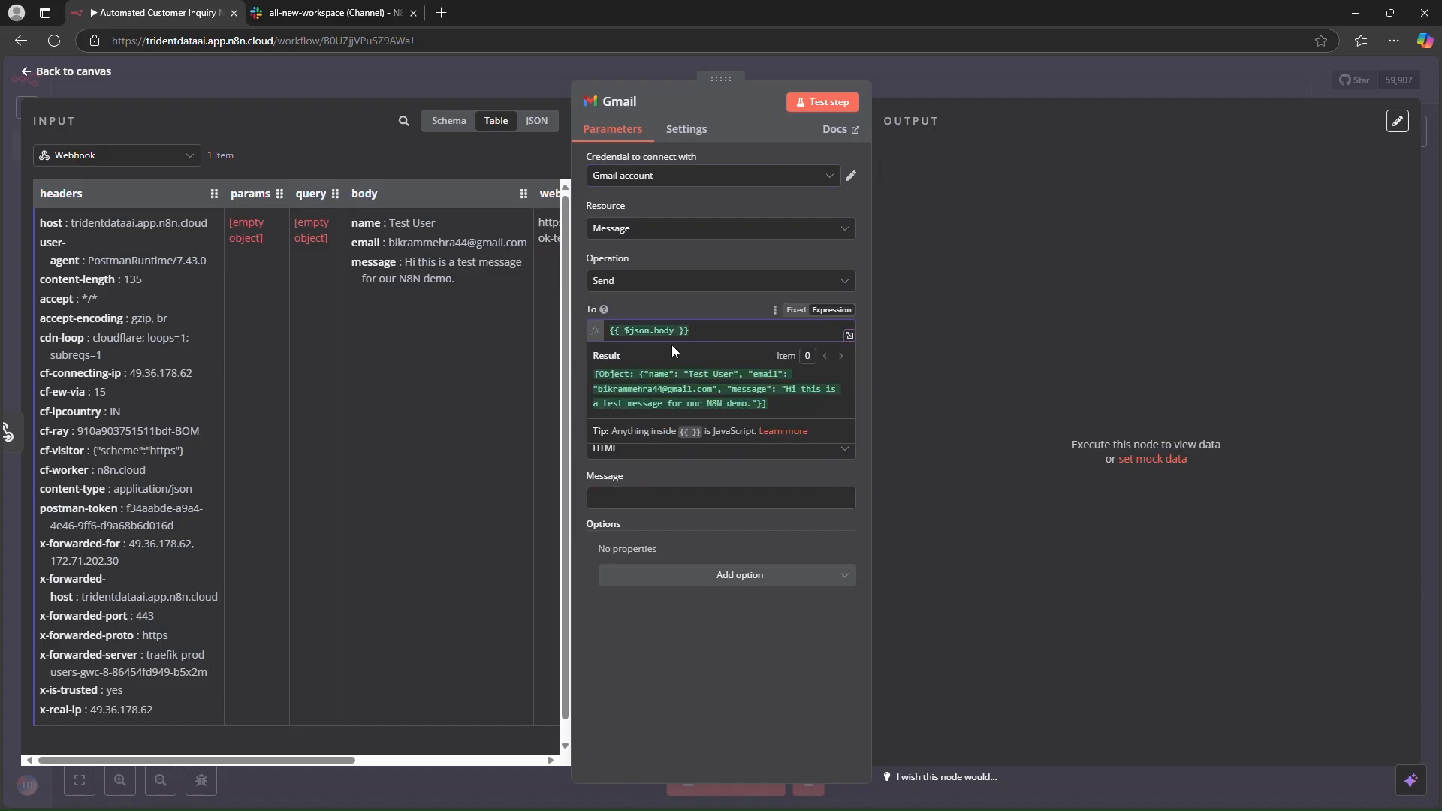
pyautogui.write('.em')
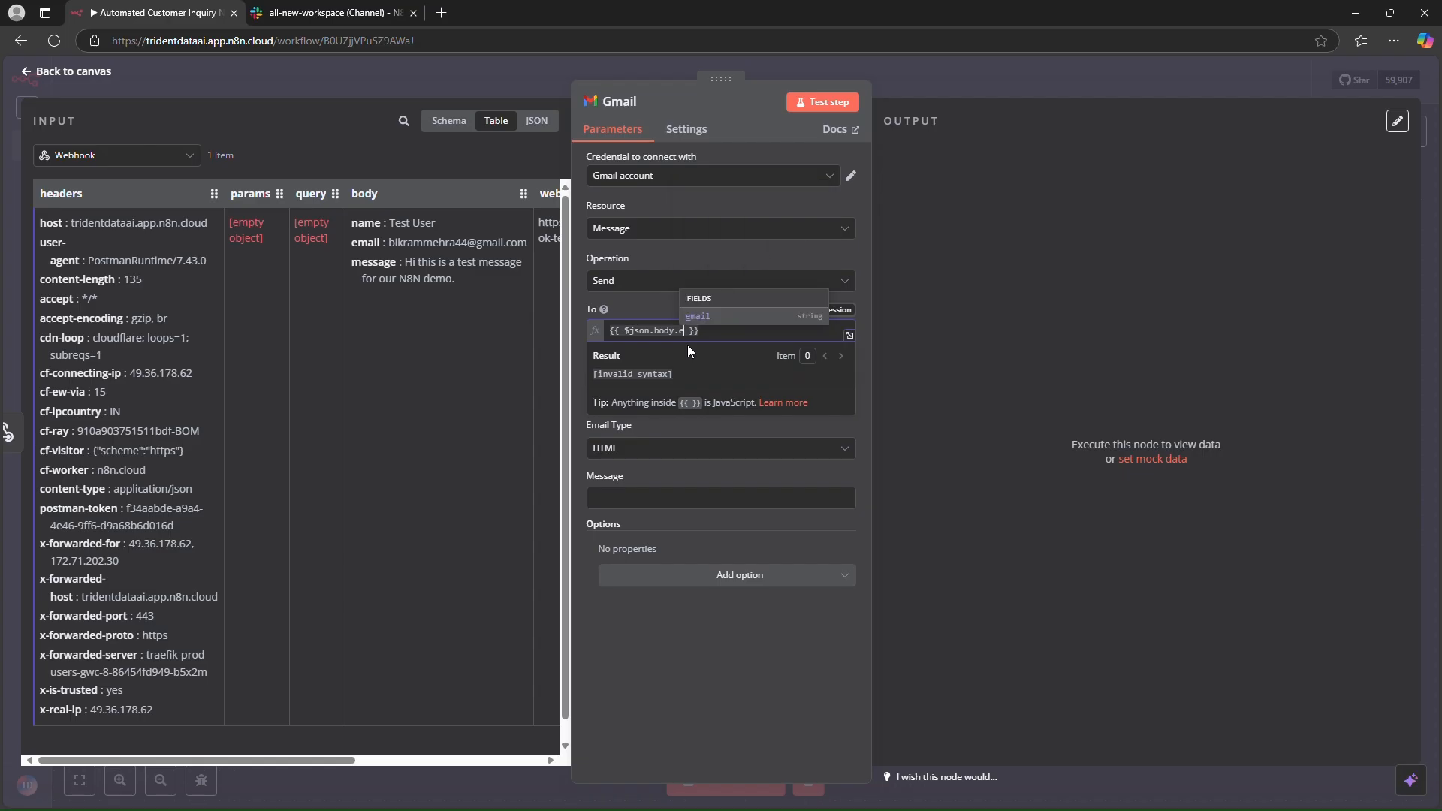
pyautogui.press('Return')
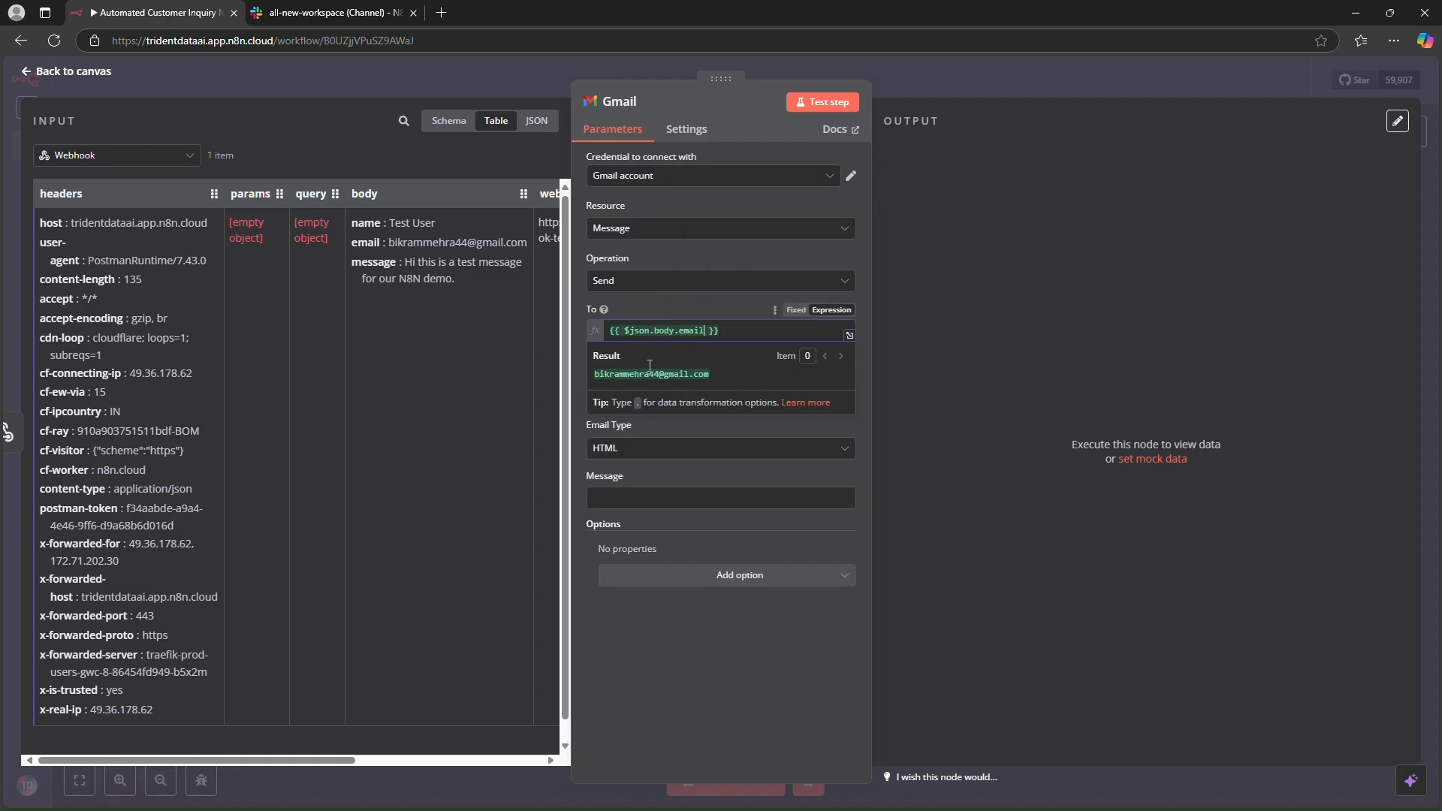
pyautogui.moveTo(589, 374); pyautogui.dragTo(721, 375)
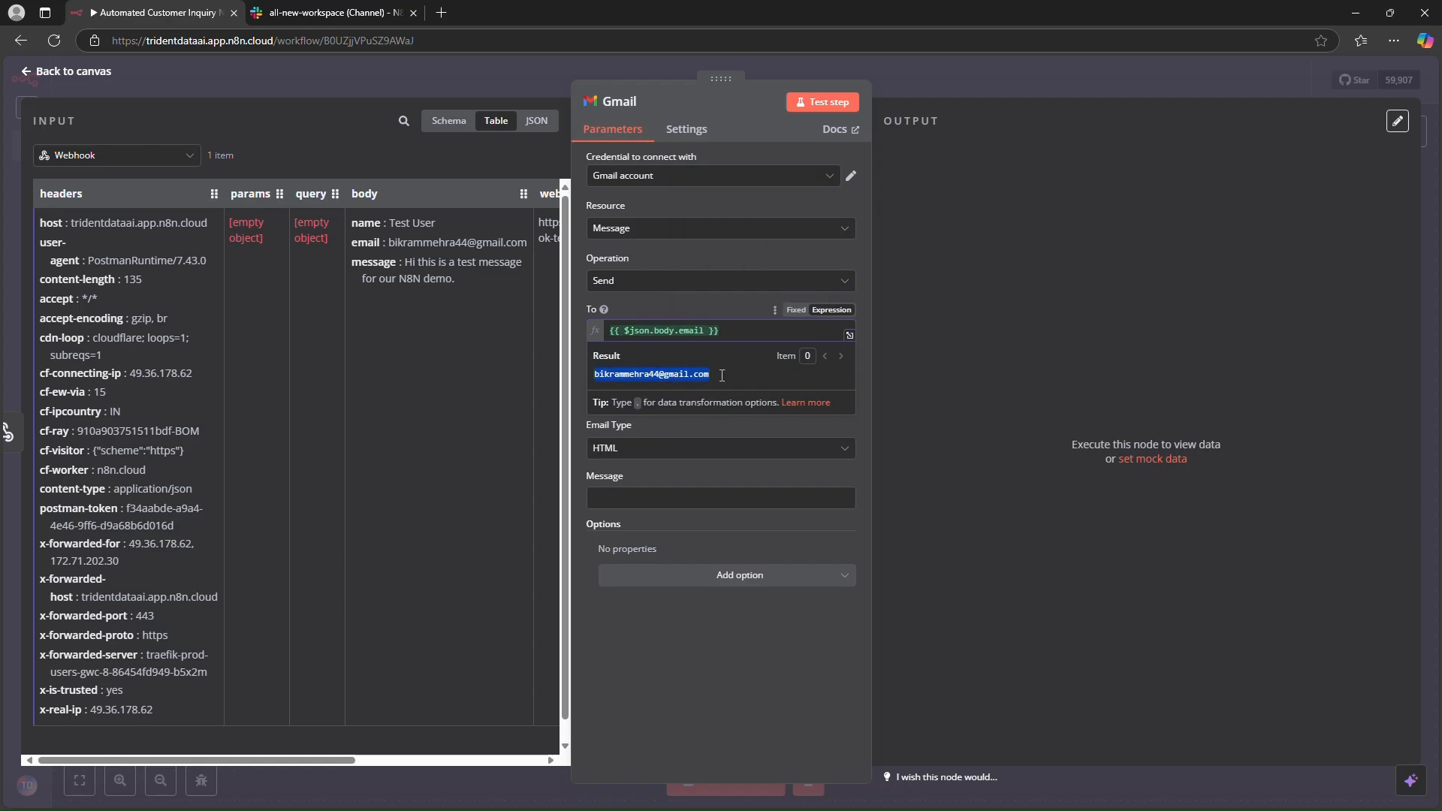
pyautogui.click(661, 426)
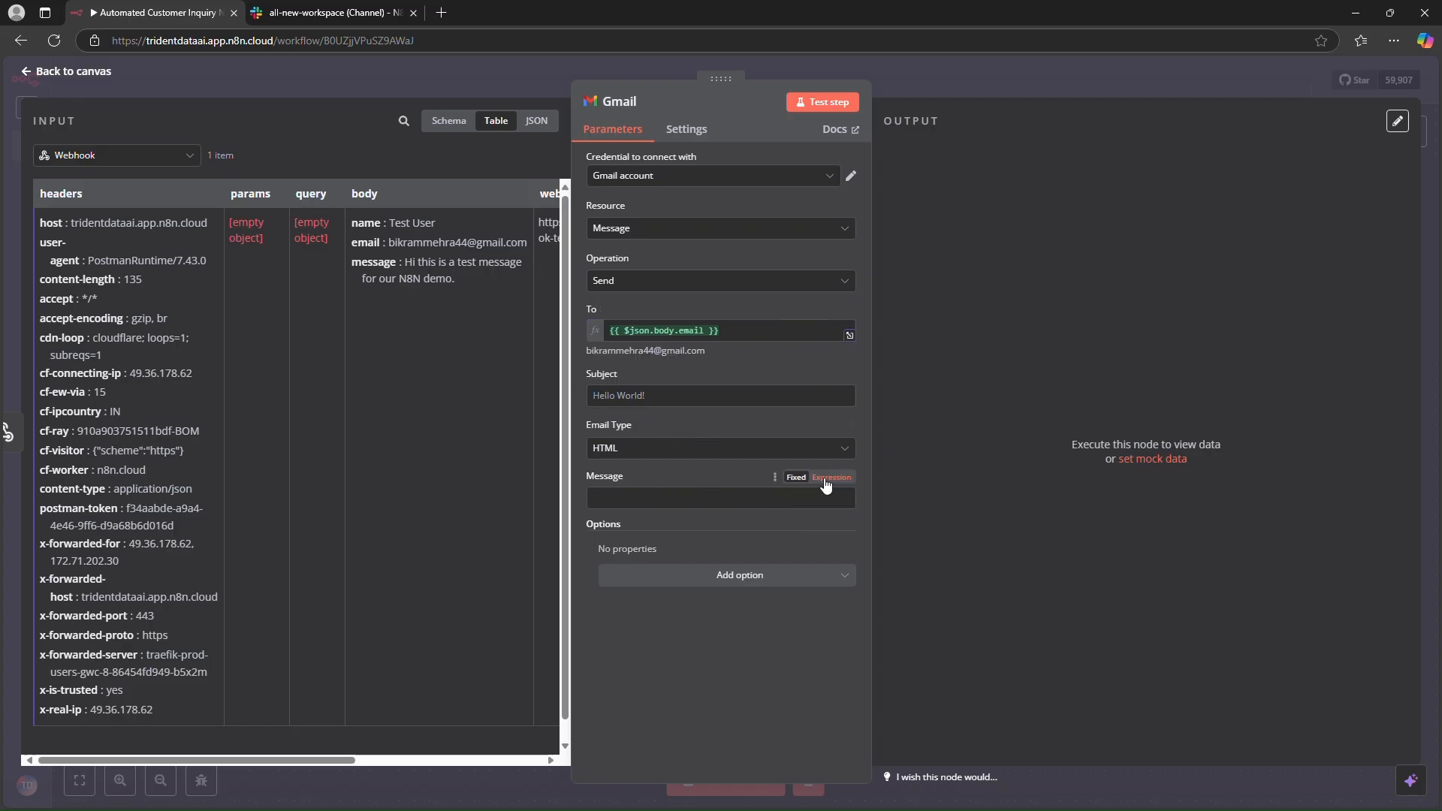
# - Paste an acknowledgement template into the Message expression and set its greeting name to {{ $json.body.name }}
pyautogui.click(829, 478)
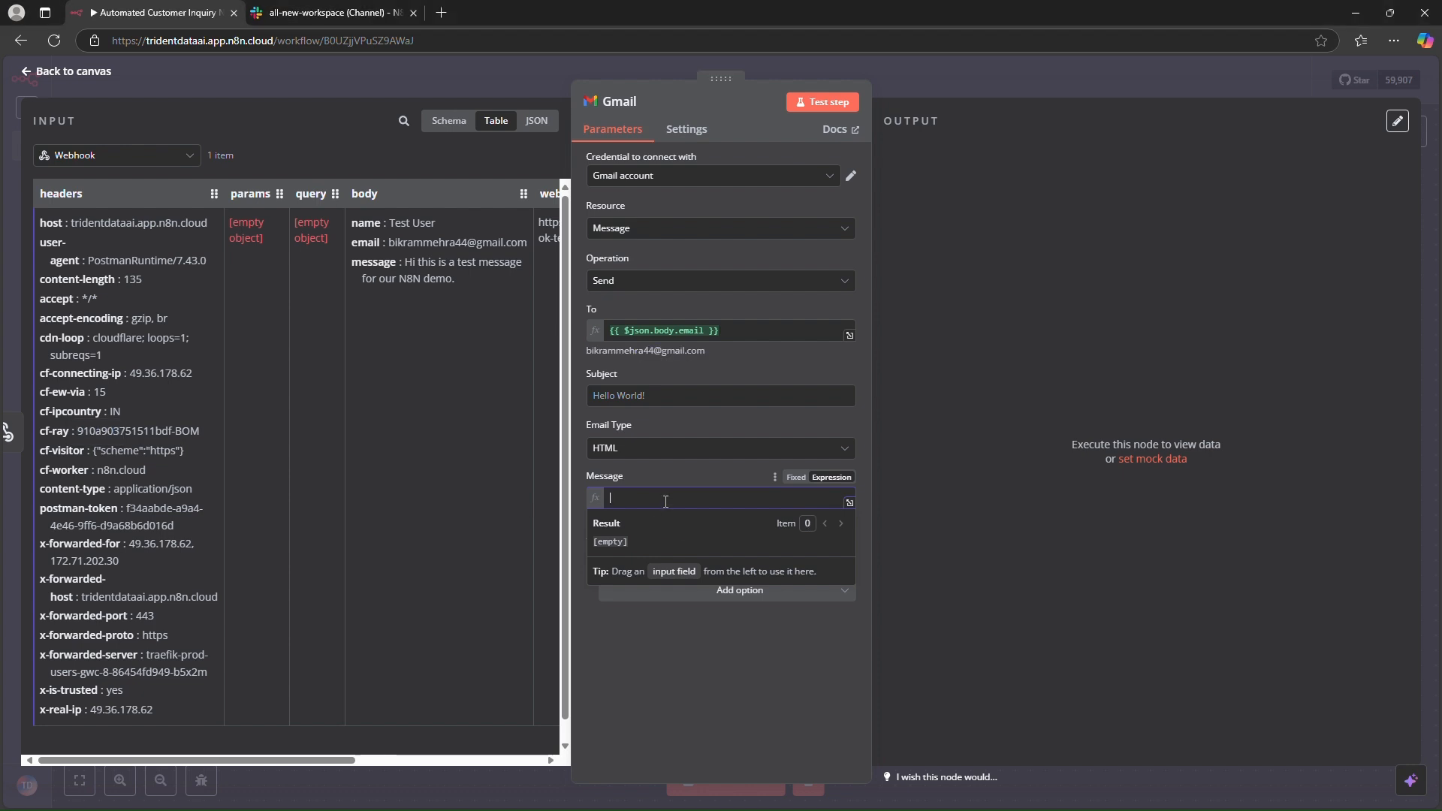
pyautogui.hotkey('ctrl', 'v')
pyautogui.scroll(3, 766, 548)
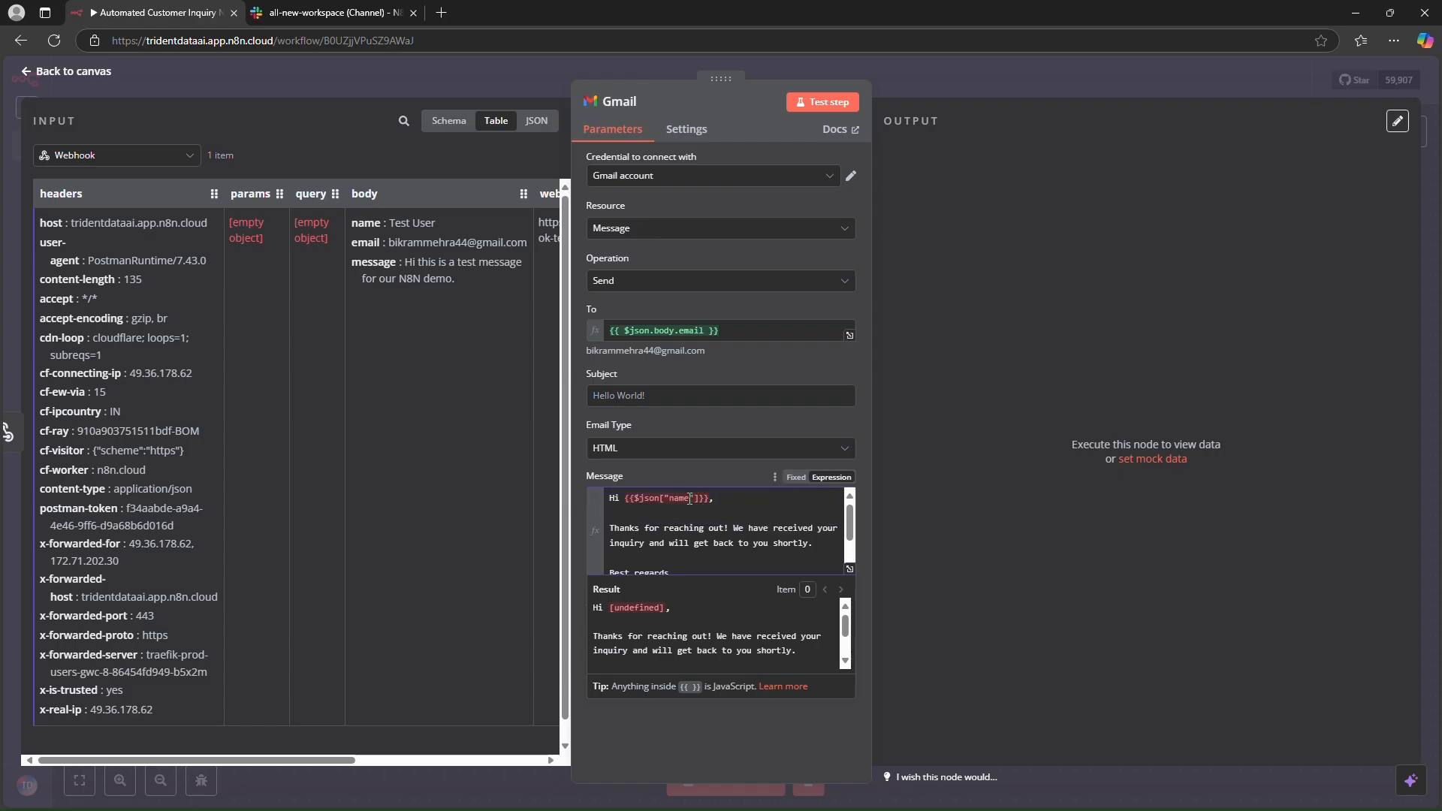
pyautogui.moveTo(629, 500); pyautogui.dragTo(708, 500)
pyautogui.press('BackSpace')
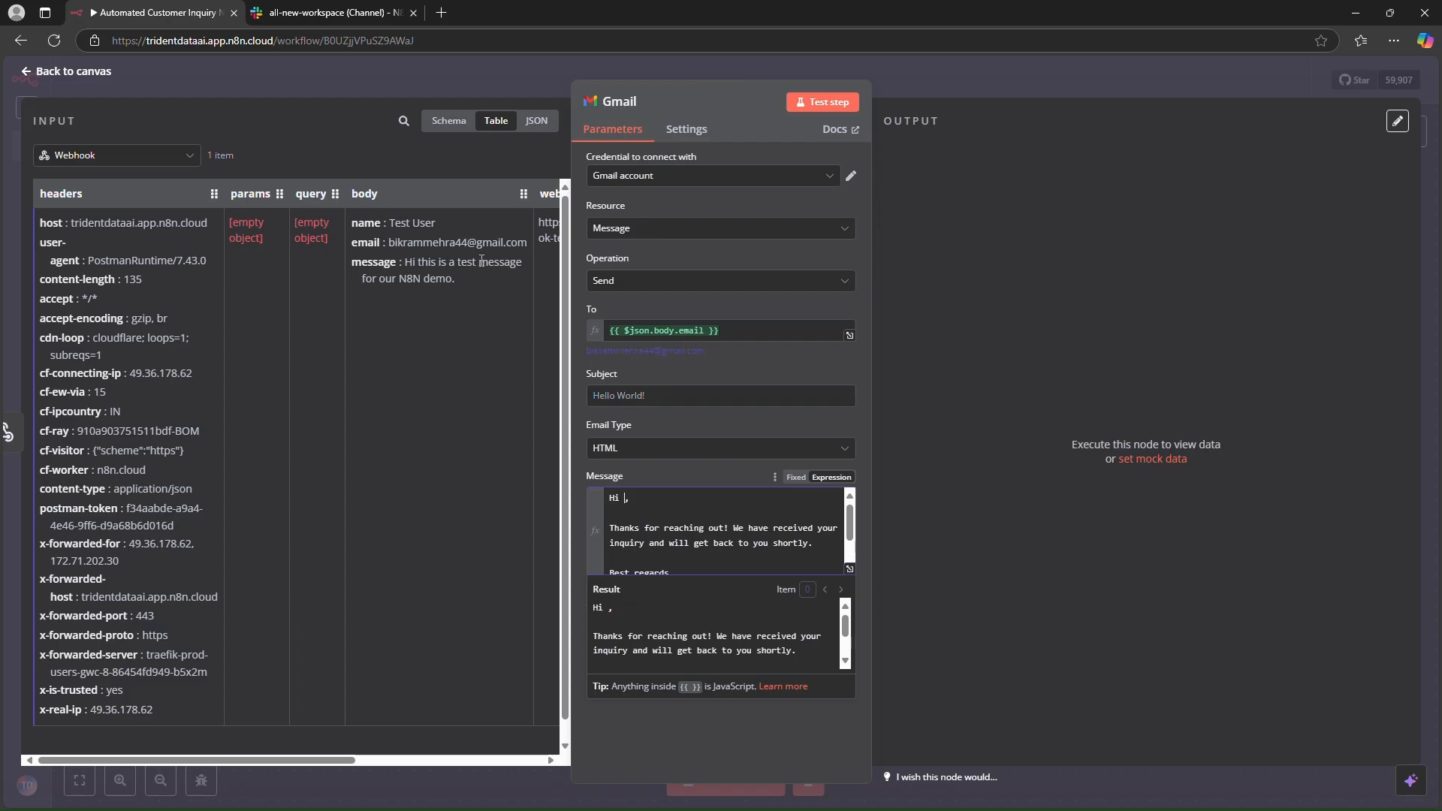
pyautogui.moveTo(359, 193); pyautogui.dragTo(624, 500)
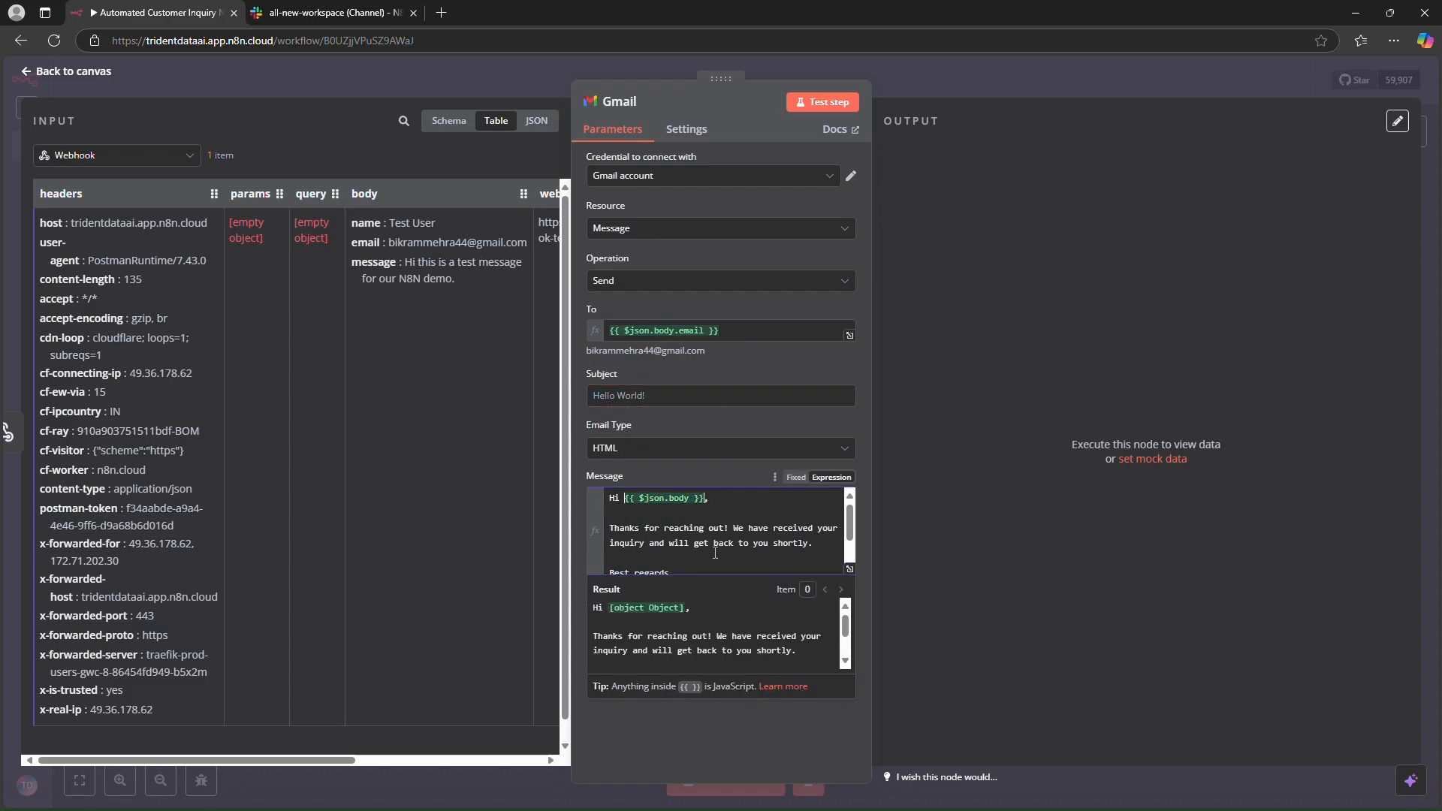
pyautogui.press('Left')
pyautogui.press('Left')
pyautogui.press('Left')
pyautogui.write('.name')
pyautogui.press('Return')
# - Insert a "<br /><br />" line break after the greeting line in the message
pyautogui.write('<br')
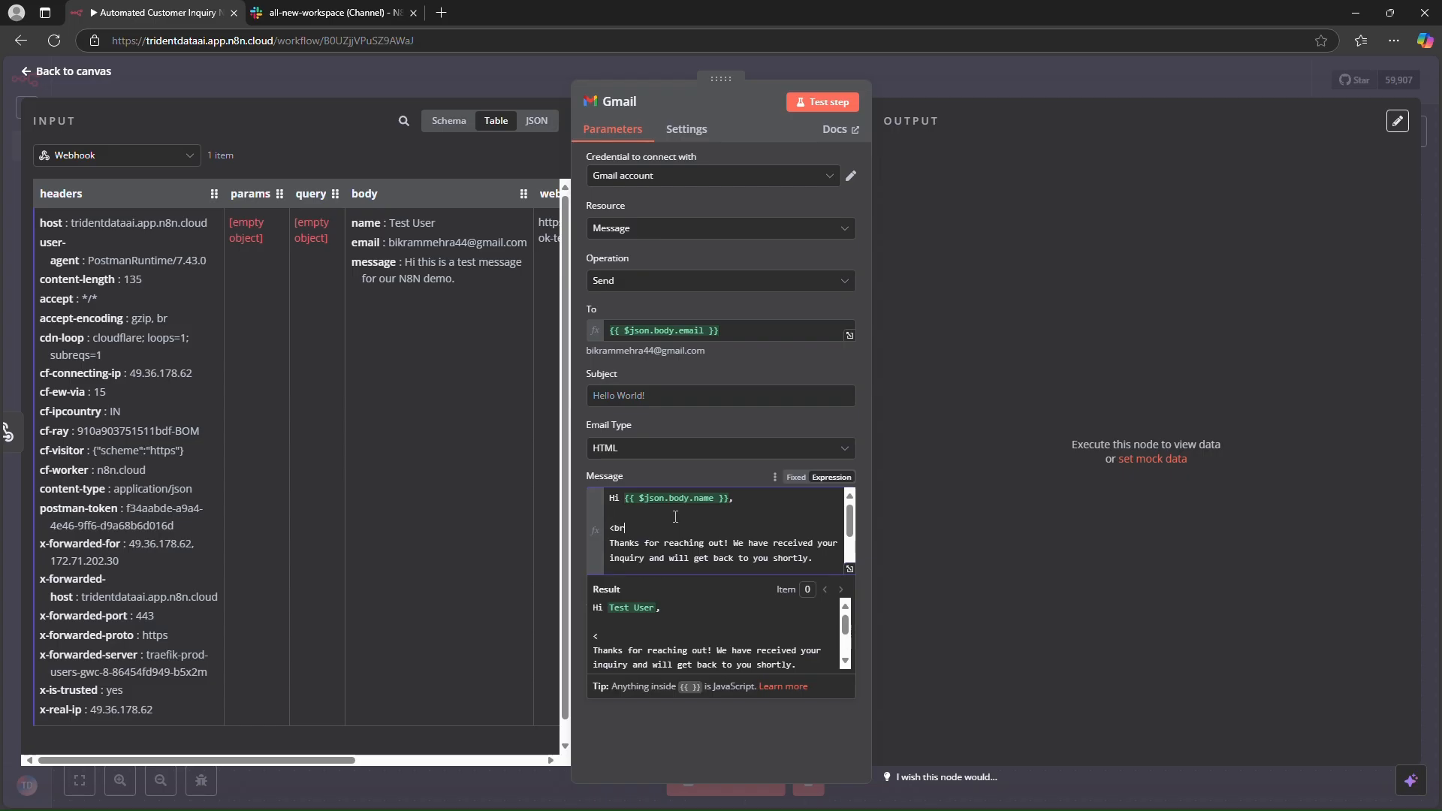
pyautogui.write(' />')
pyautogui.press('Return')
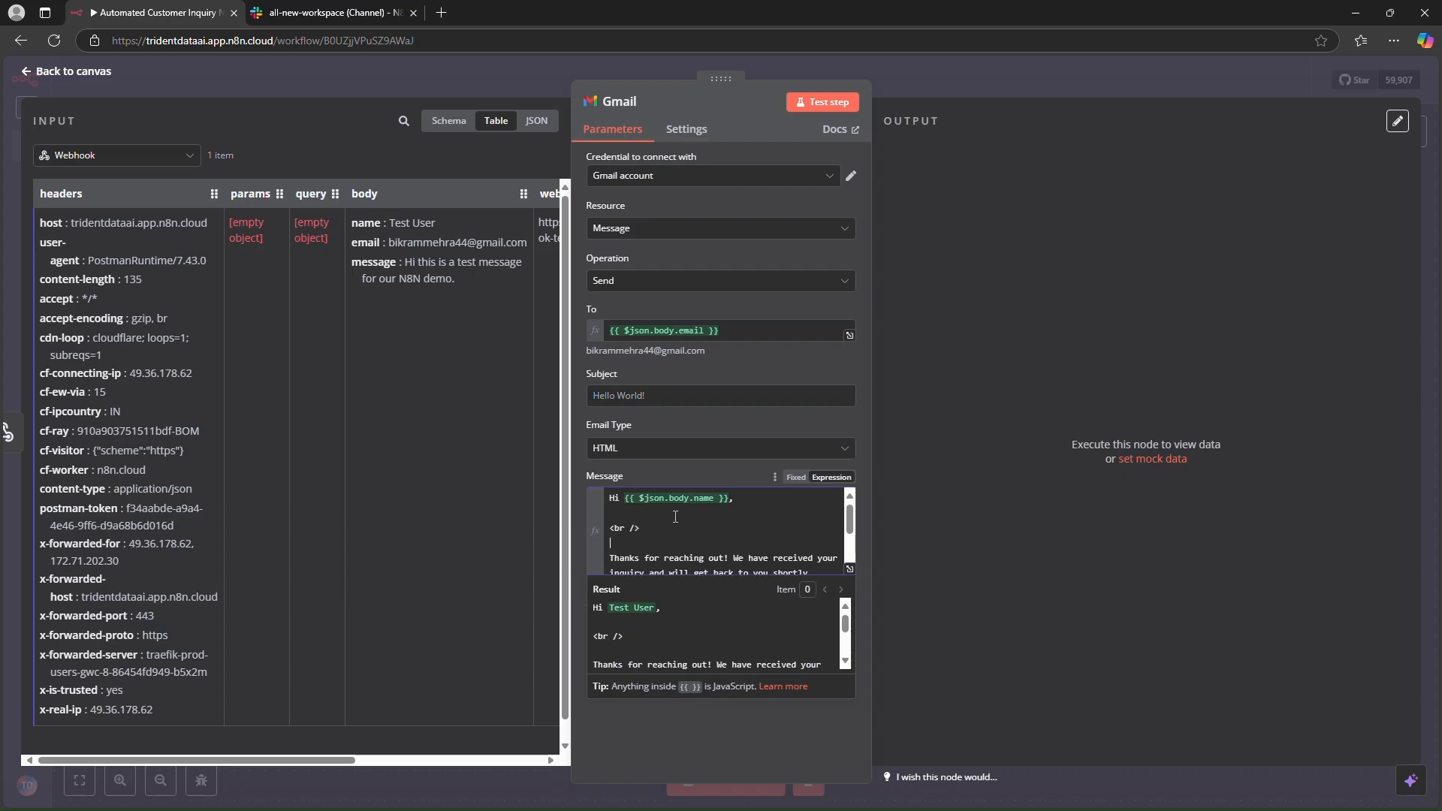
pyautogui.press('BackSpace')
pyautogui.write('<br />')
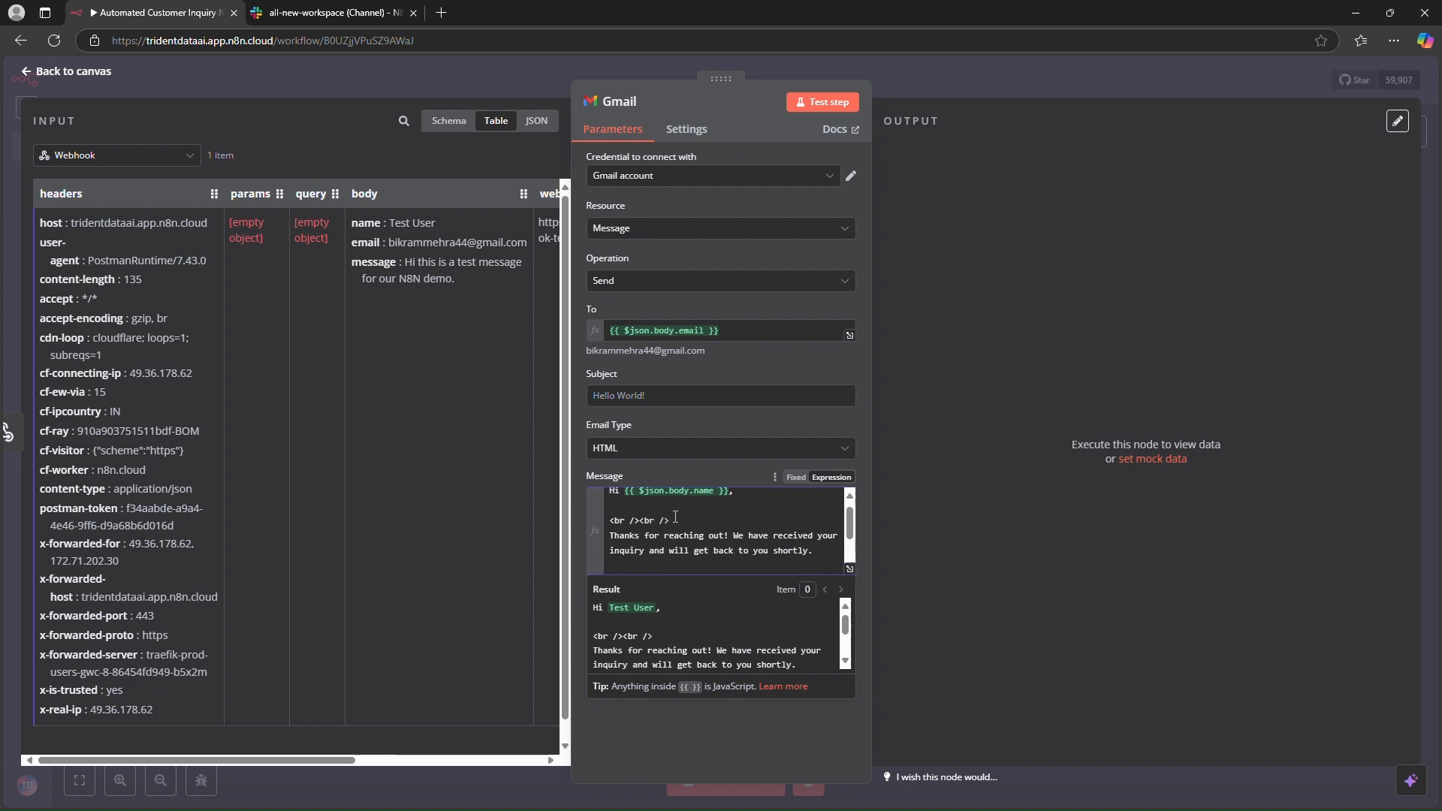
# - Replace the "Your Company Team" signature with "AI Incarnation" under "Best regards,"
pyautogui.press('Down')
pyautogui.press('Down')
pyautogui.press('Down')
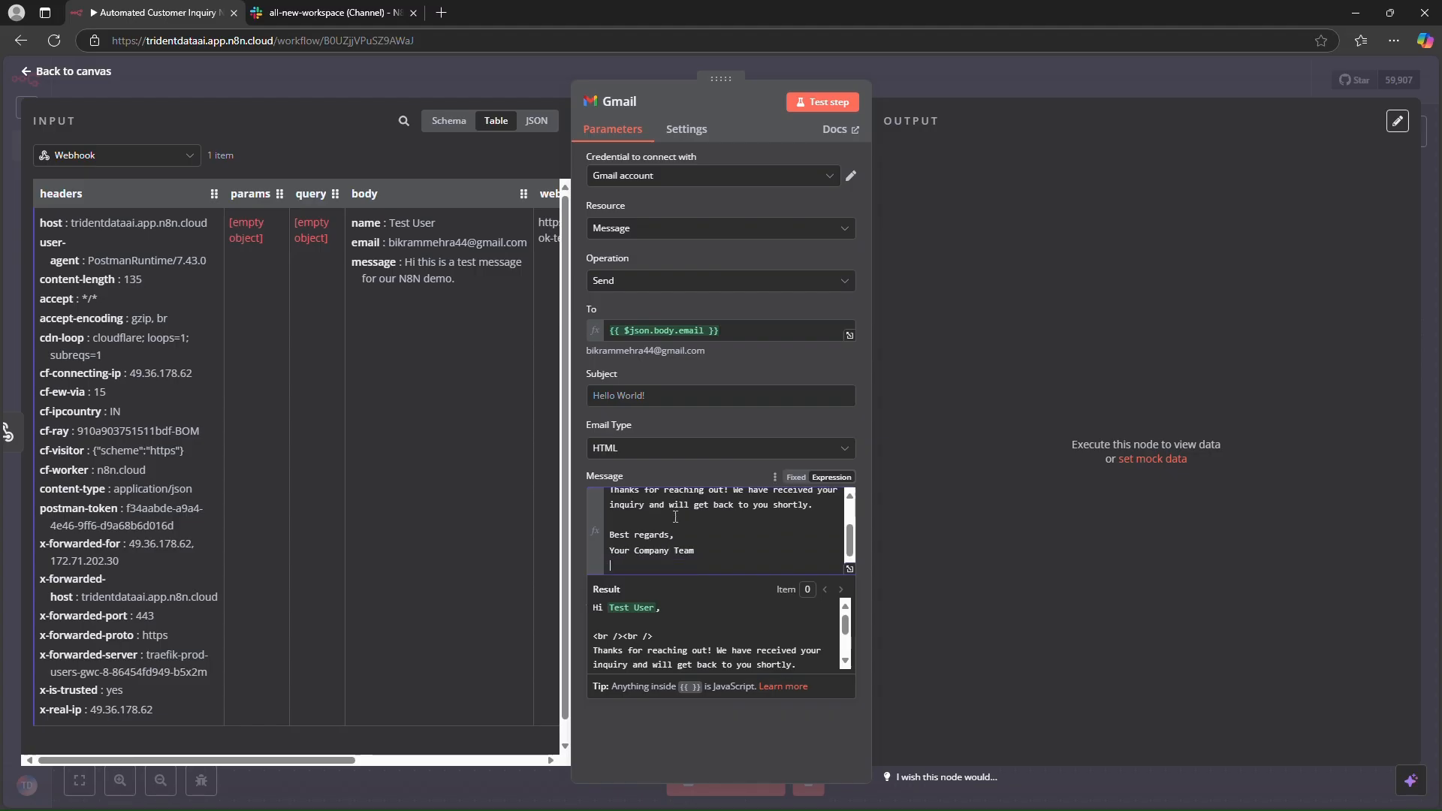
pyautogui.press('BackSpace')
pyautogui.press('BackSpace')
pyautogui.press('BackSpace')
pyautogui.press('BackSpace')
pyautogui.press('BackSpace')
pyautogui.press('BackSpace')
pyautogui.press('BackSpace')
pyautogui.press('BackSpace')
pyautogui.press('BackSpace')
pyautogui.press('BackSpace')
pyautogui.press('BackSpace')
pyautogui.press('BackSpace')
pyautogui.press('BackSpace')
pyautogui.press('BackSpace')
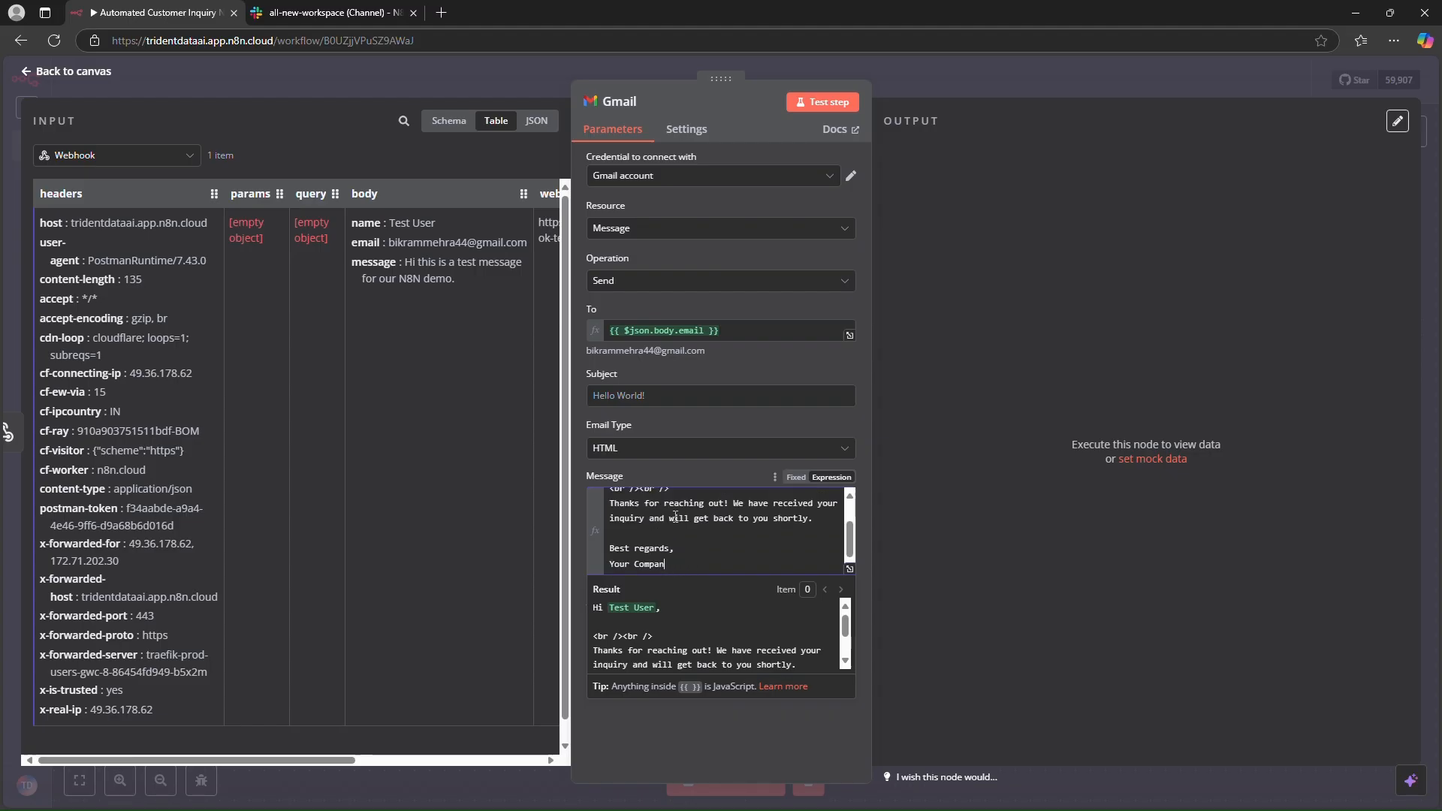
pyautogui.press('BackSpace')
pyautogui.press('BackSpace')
pyautogui.press('BackSpace')
pyautogui.press('BackSpace')
pyautogui.press('BackSpace')
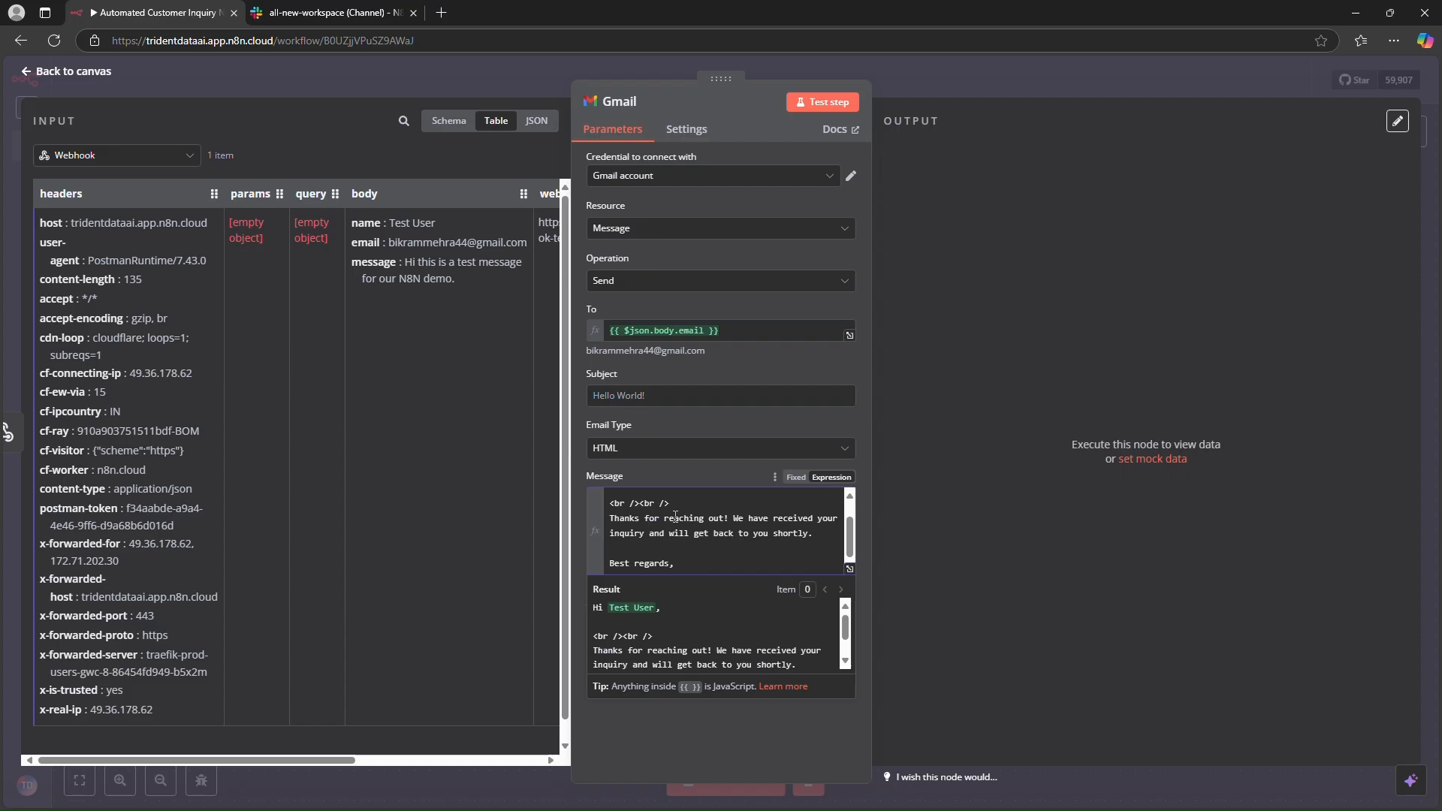
pyautogui.press('Return')
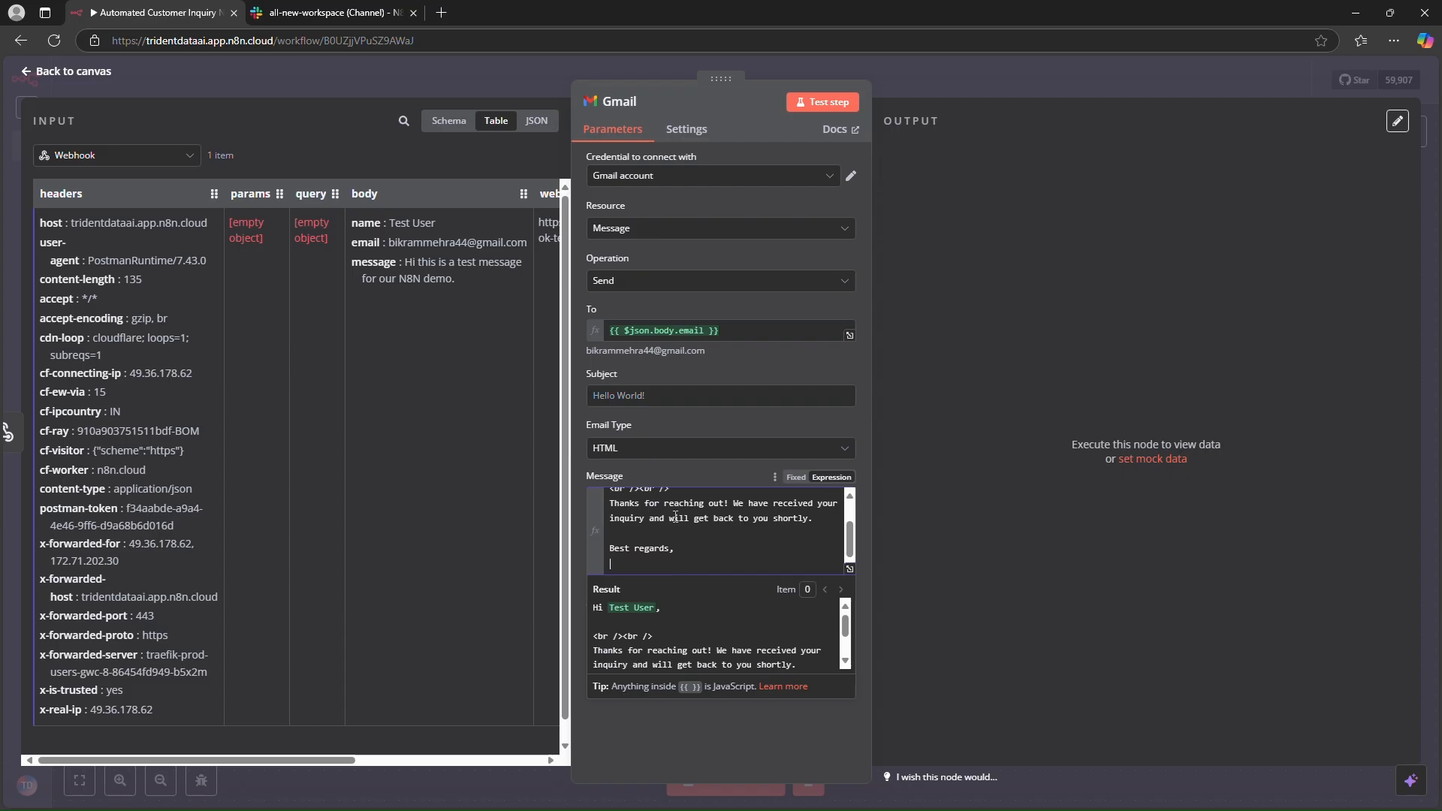
pyautogui.write('AI Incar')
pyautogui.write('nai')
pyautogui.write('io')
# - Add a "<br /><br />" line break before "Best regards," in the message
pyautogui.press('Up')
pyautogui.press('Up')
pyautogui.press('Return')
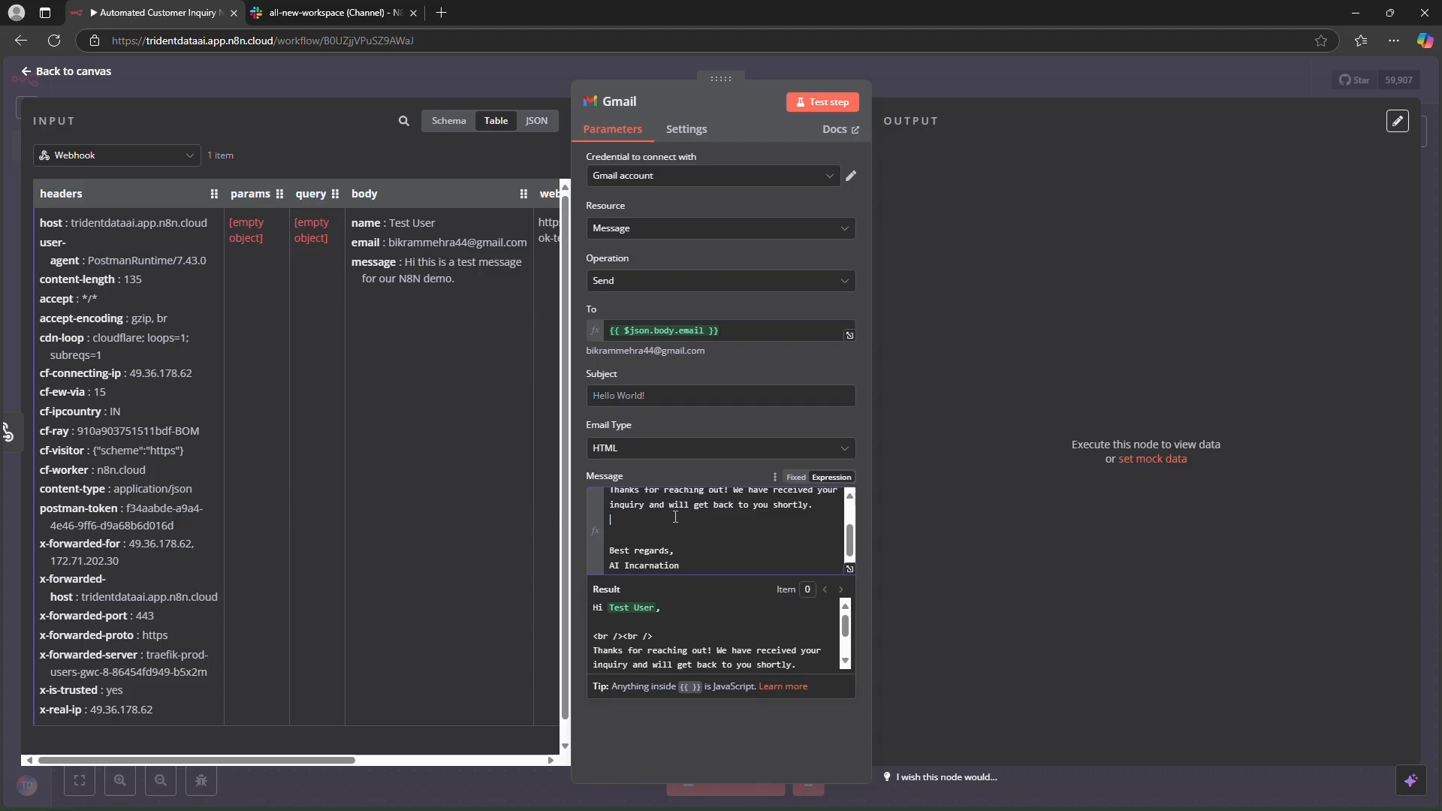
pyautogui.write('<br /><br />')
# - Review the full message text and try to test the Gmail step
pyautogui.scroll(1, 698, 522)
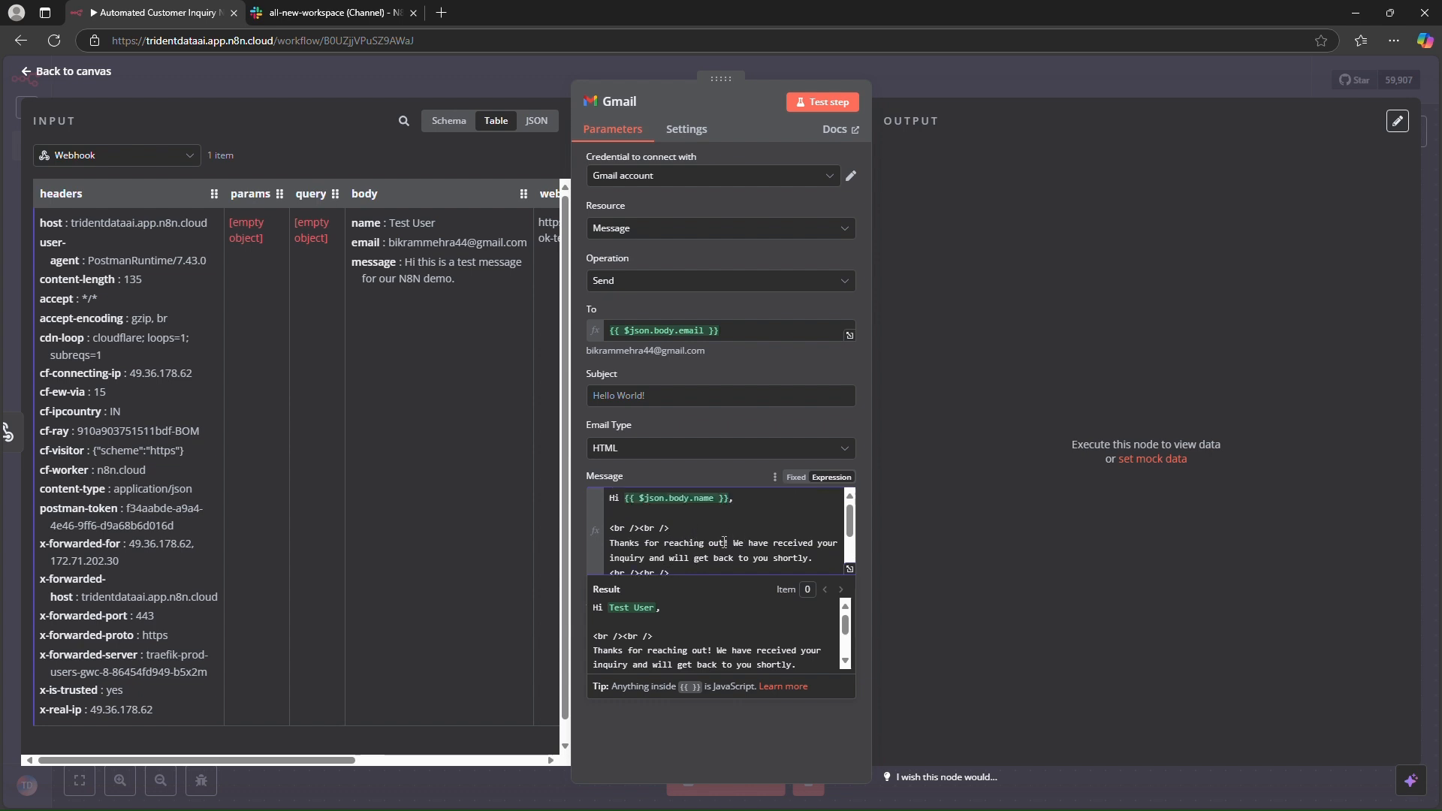
pyautogui.scroll(-1, 672, 515)
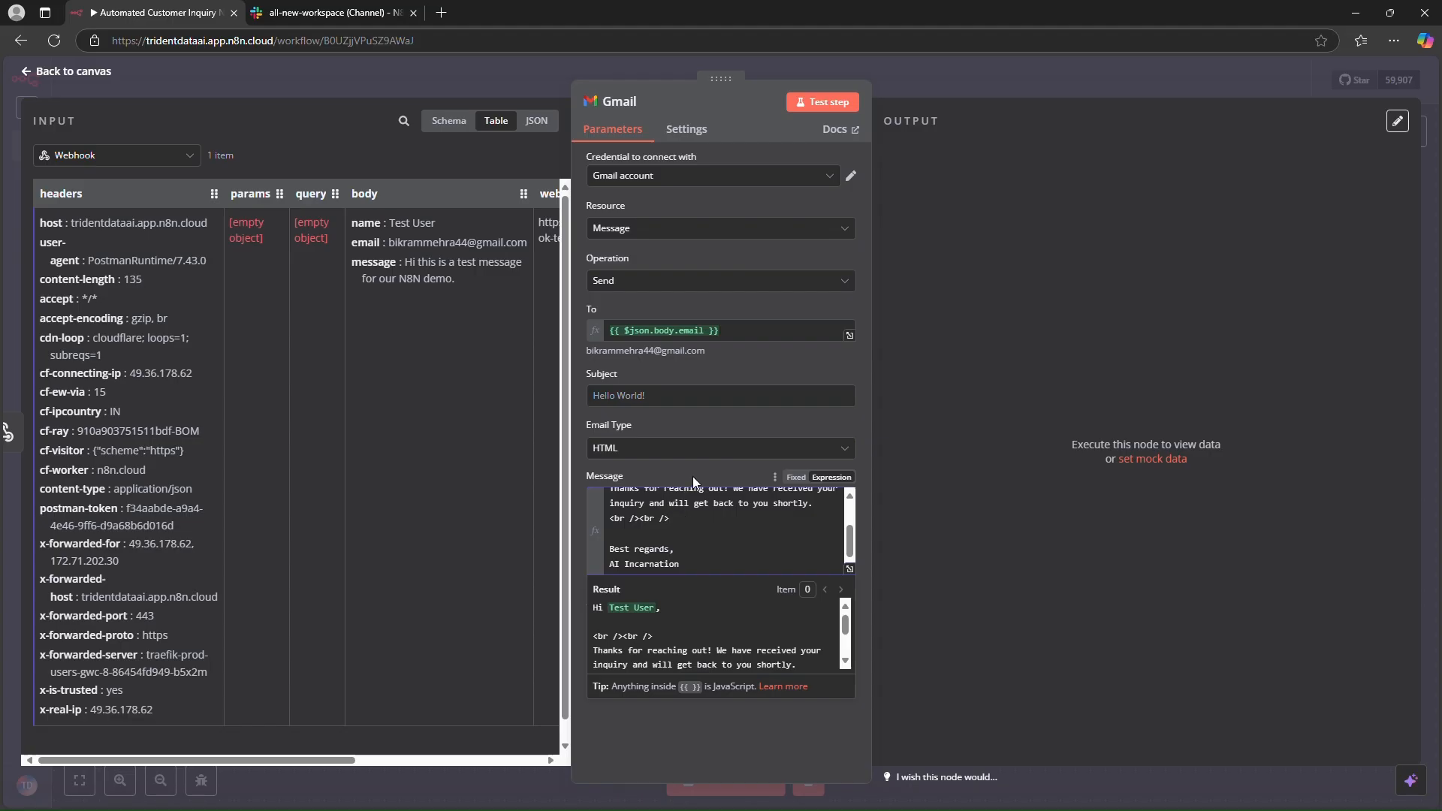
pyautogui.scroll(2, 742, 543)
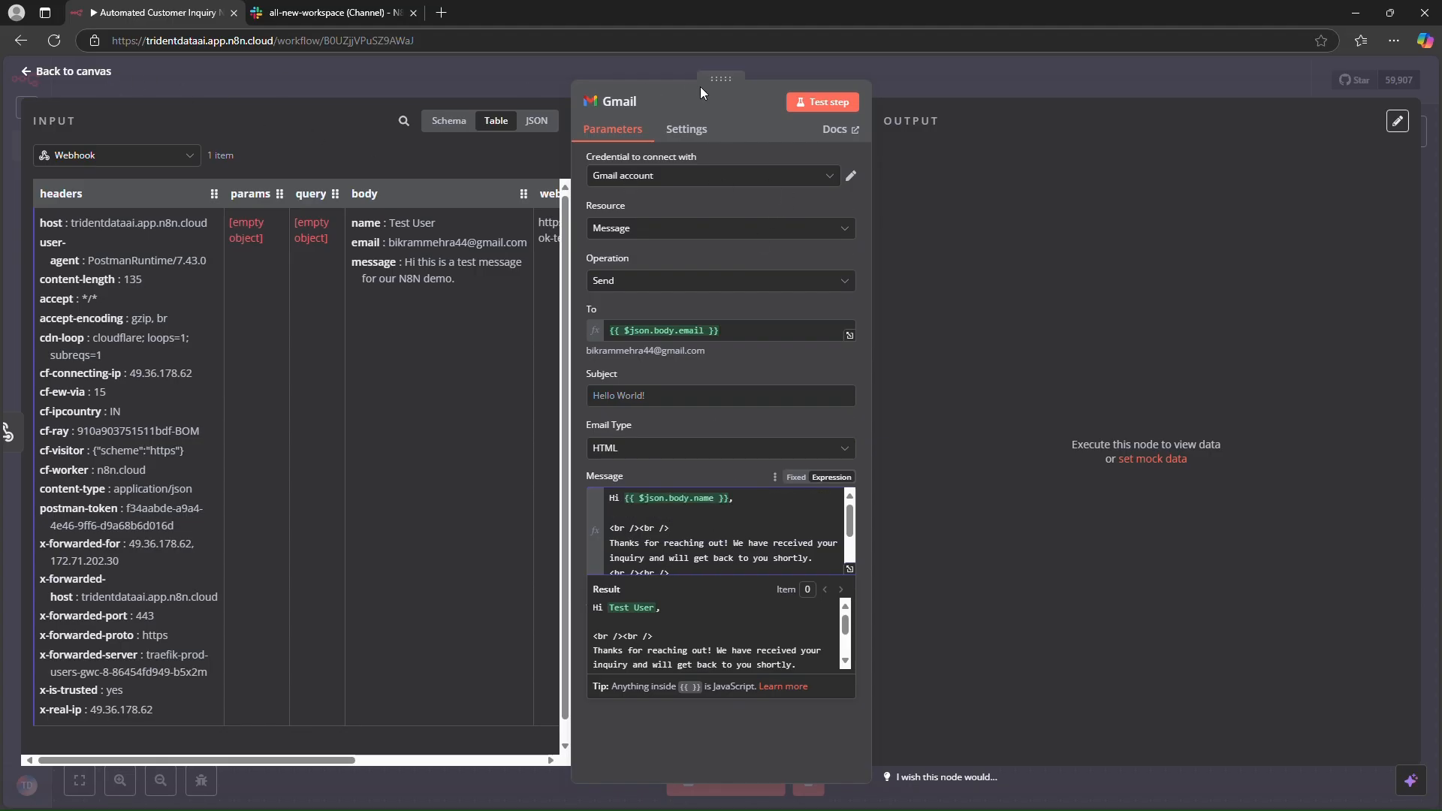
pyautogui.click(811, 106)
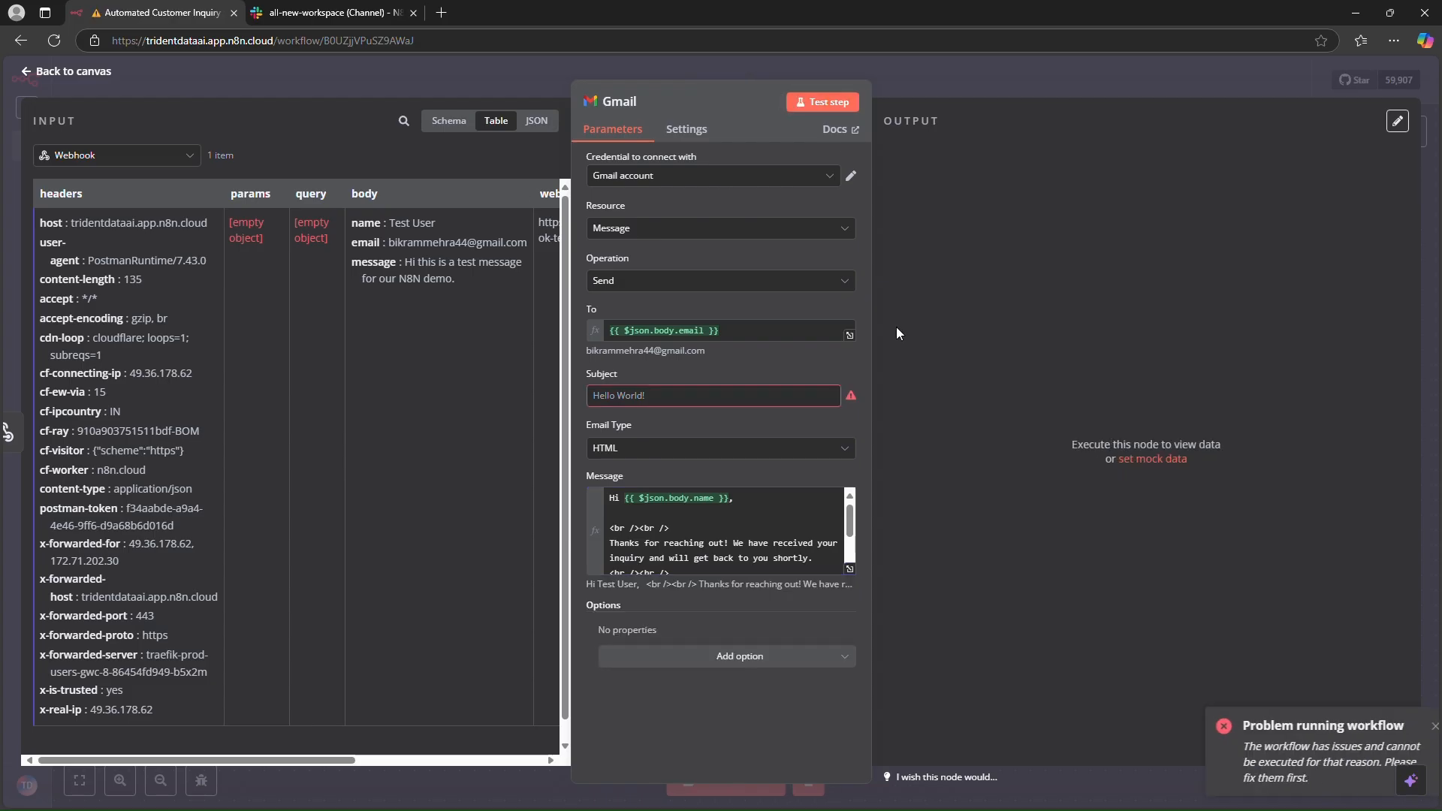
# - Set the email subject to "Acknowledgement Email from AI Incarnation", fixing the spelling with the suggestion
pyautogui.click(754, 393)
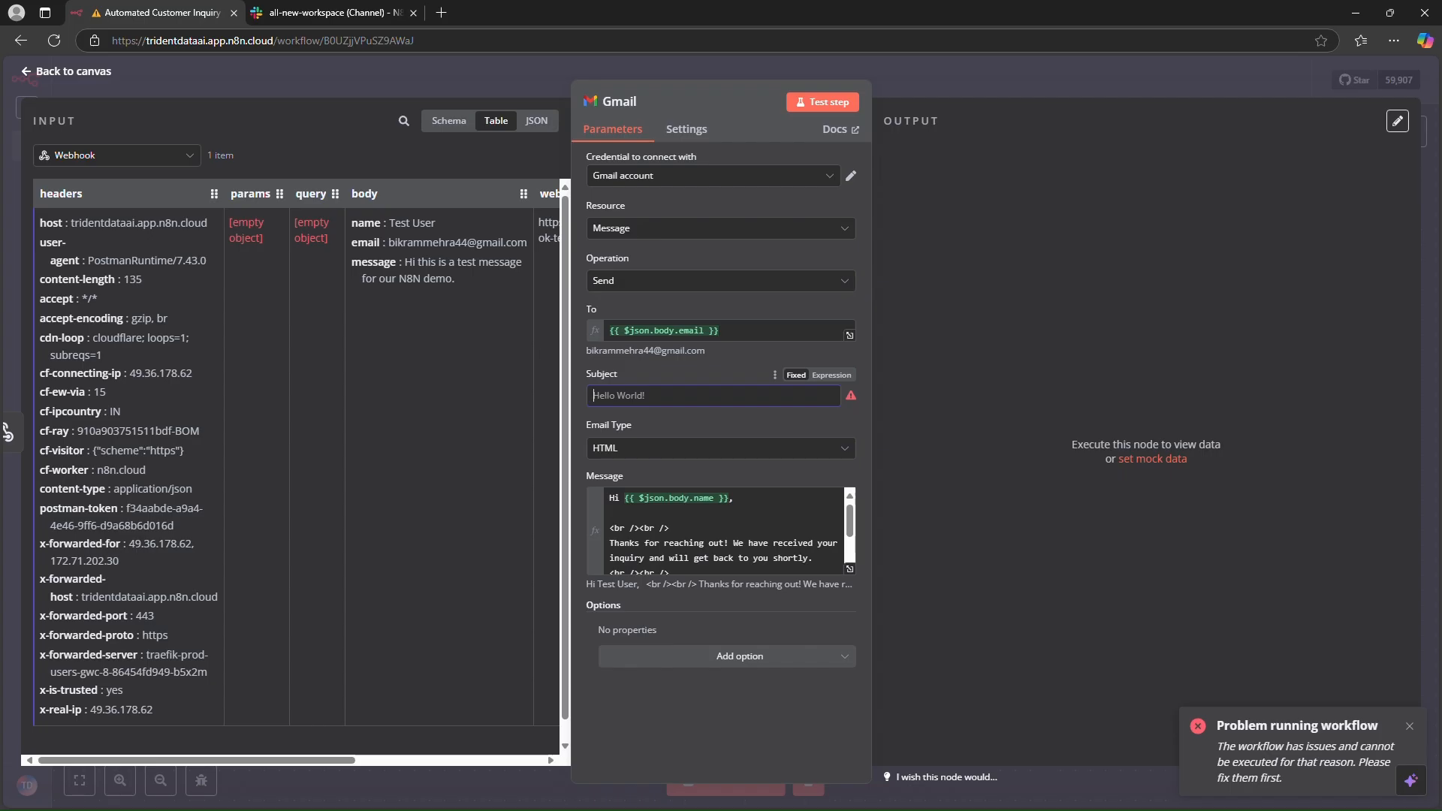
pyautogui.write('Acknoqledgement ')
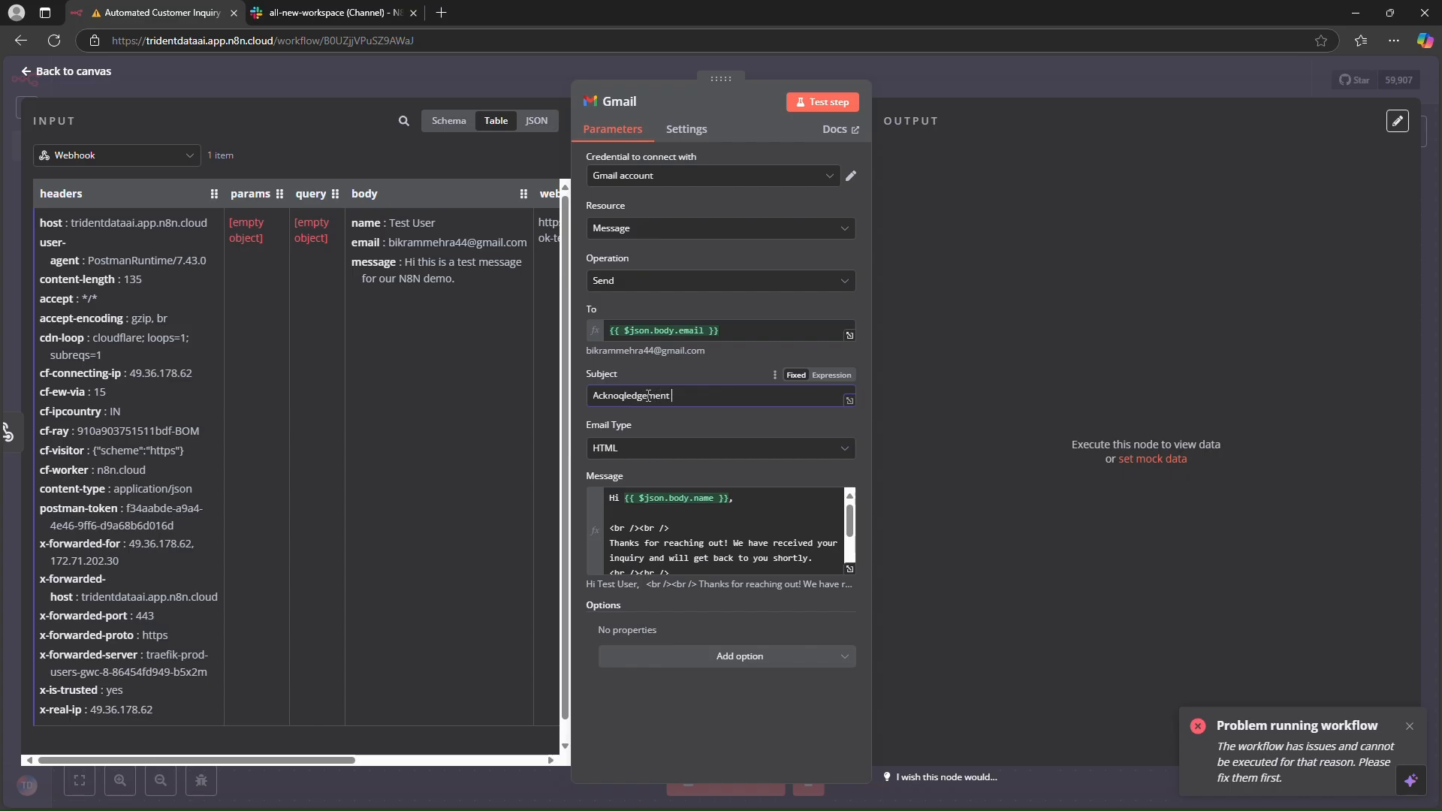
pyautogui.write('Email')
pyautogui.rightClick(647, 395)
pyautogui.click(680, 409)
pyautogui.write('from Ai')
pyautogui.press('BackSpace')
pyautogui.write('I Incarnation')
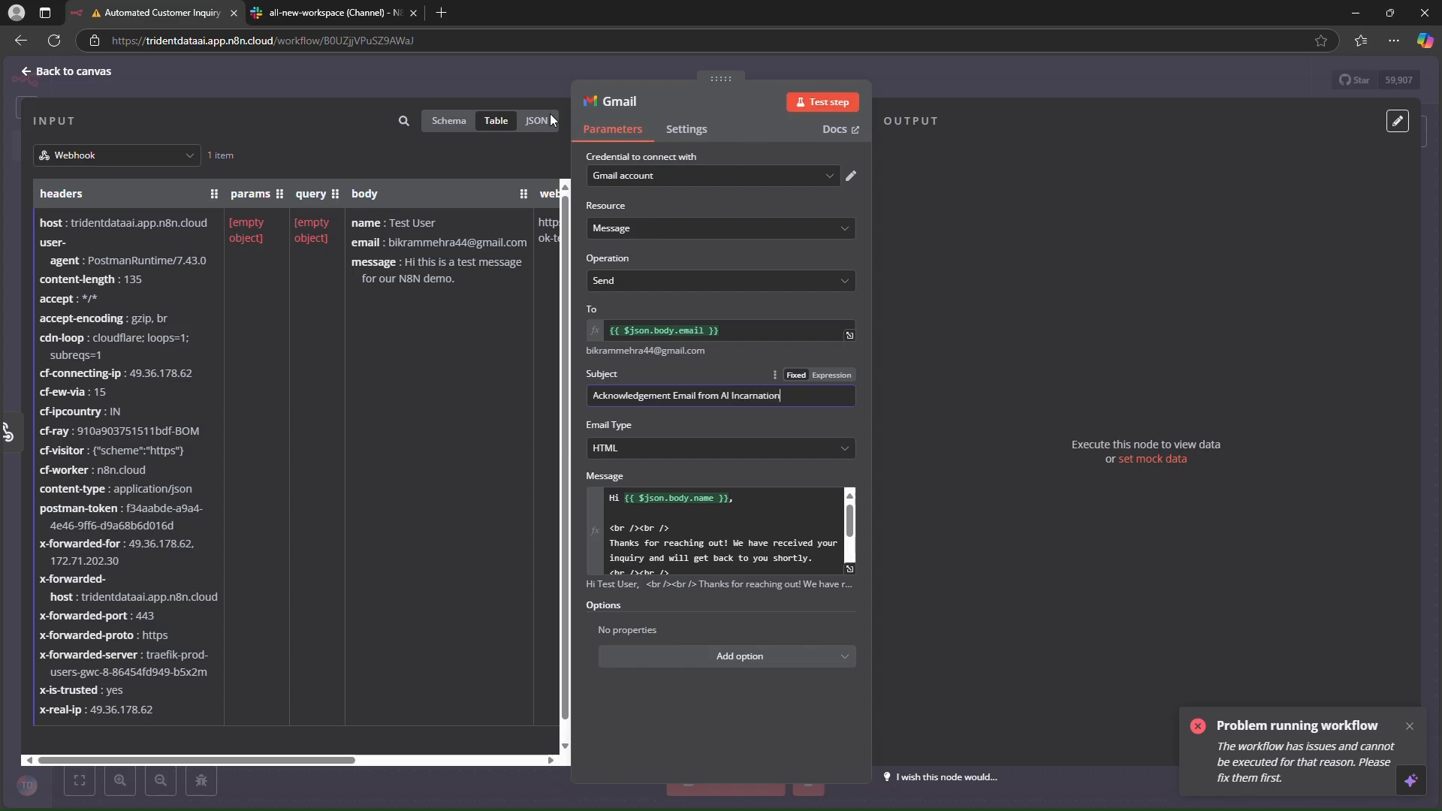
# - Return to the canvas and move all three nodes together to the right
pyautogui.click(73, 71)
pyautogui.moveTo(280, 187); pyautogui.dragTo(849, 638)
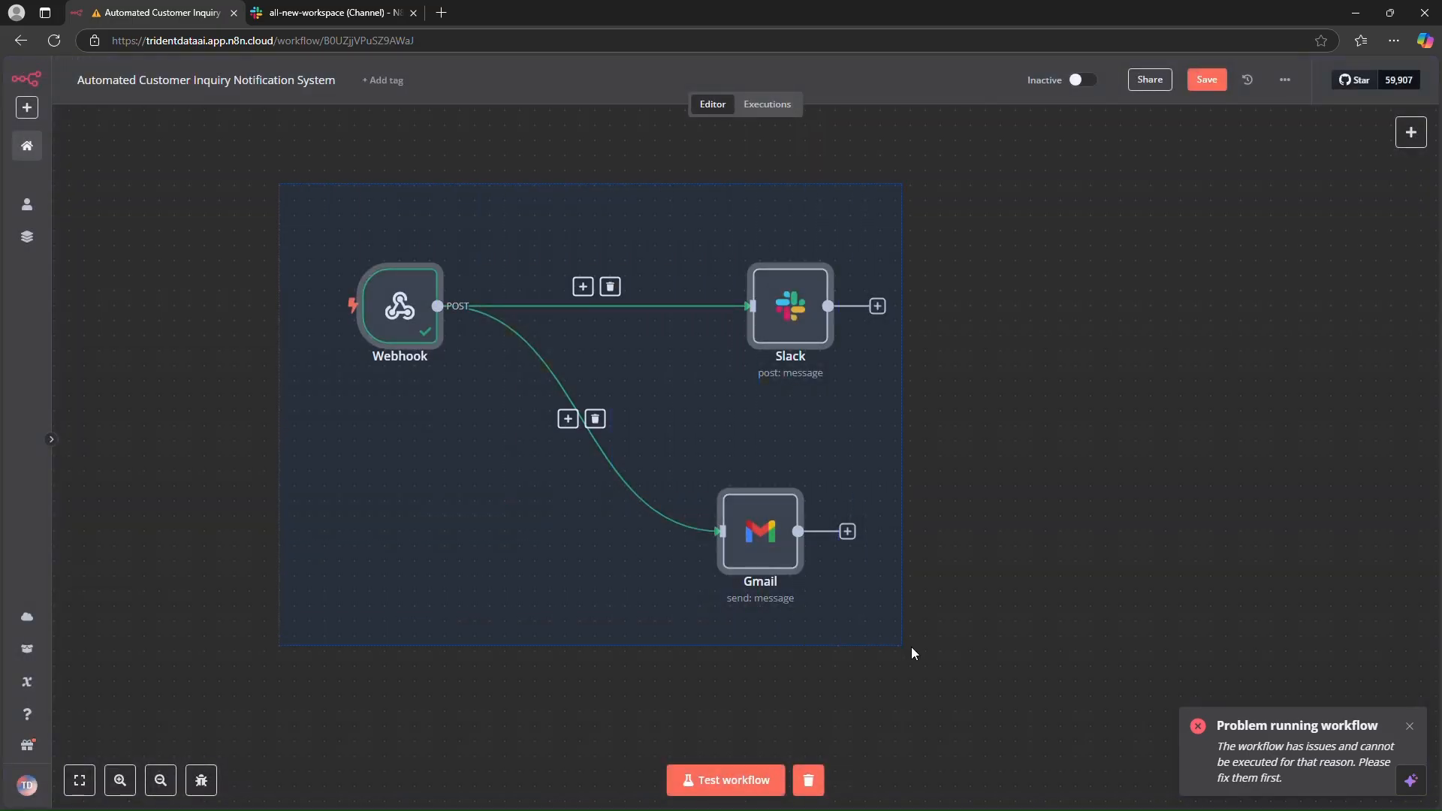
pyautogui.moveTo(1101, 691); pyautogui.dragTo(1101, 692)
pyautogui.moveTo(763, 541); pyautogui.dragTo(869, 517)
pyautogui.click(933, 478)
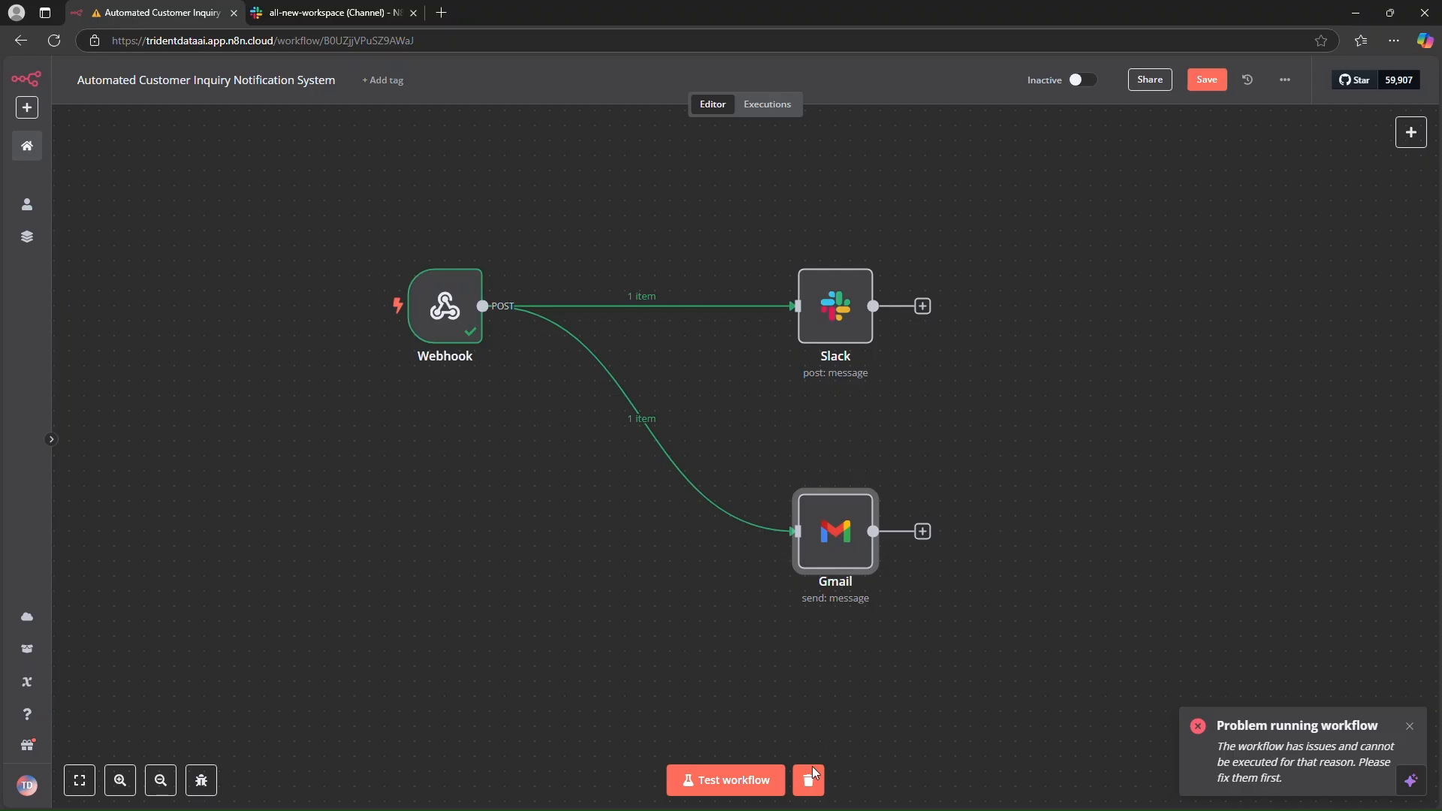
# - Start a test run of the whole workflow
pyautogui.moveTo(325, 177); pyautogui.dragTo(1029, 642)
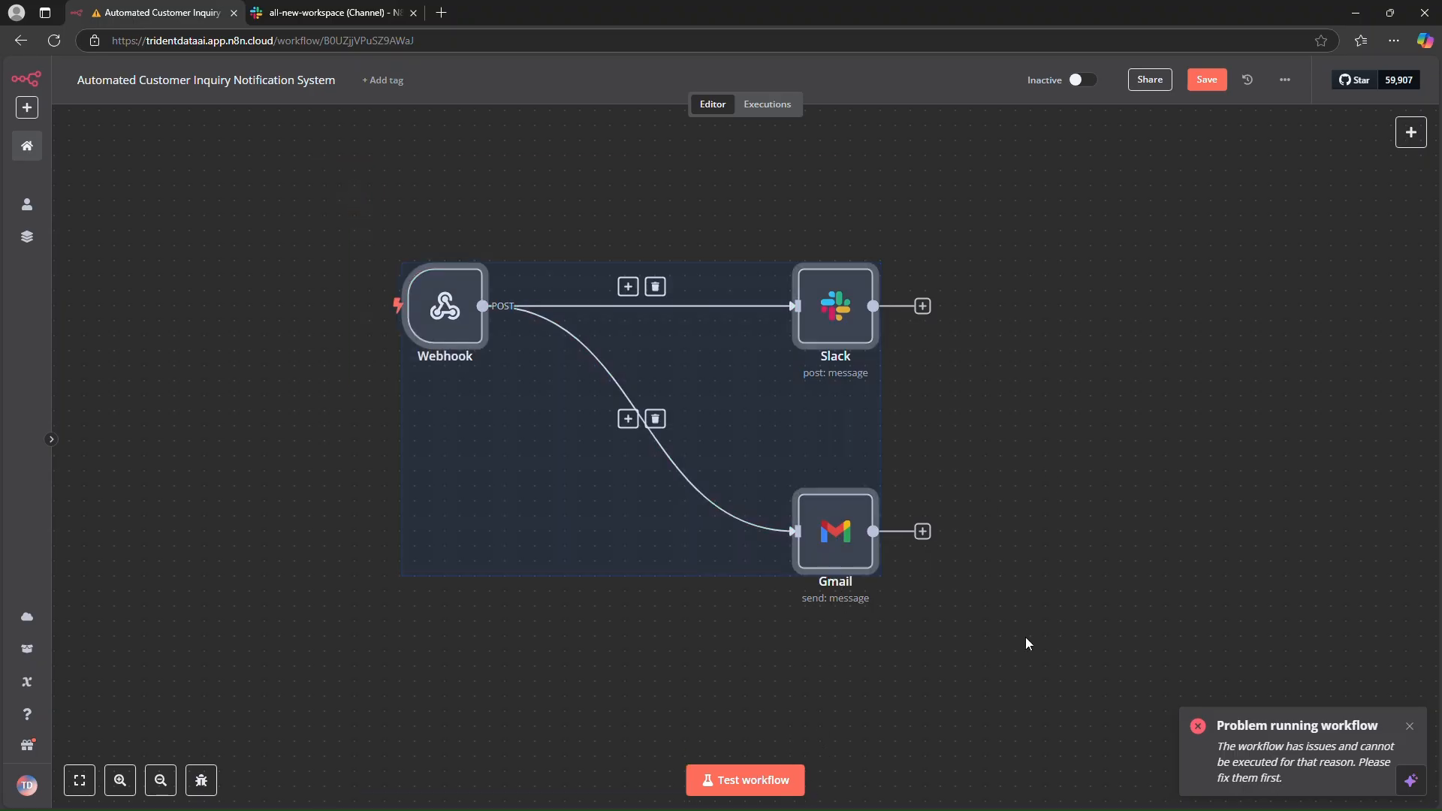
pyautogui.click(755, 778)
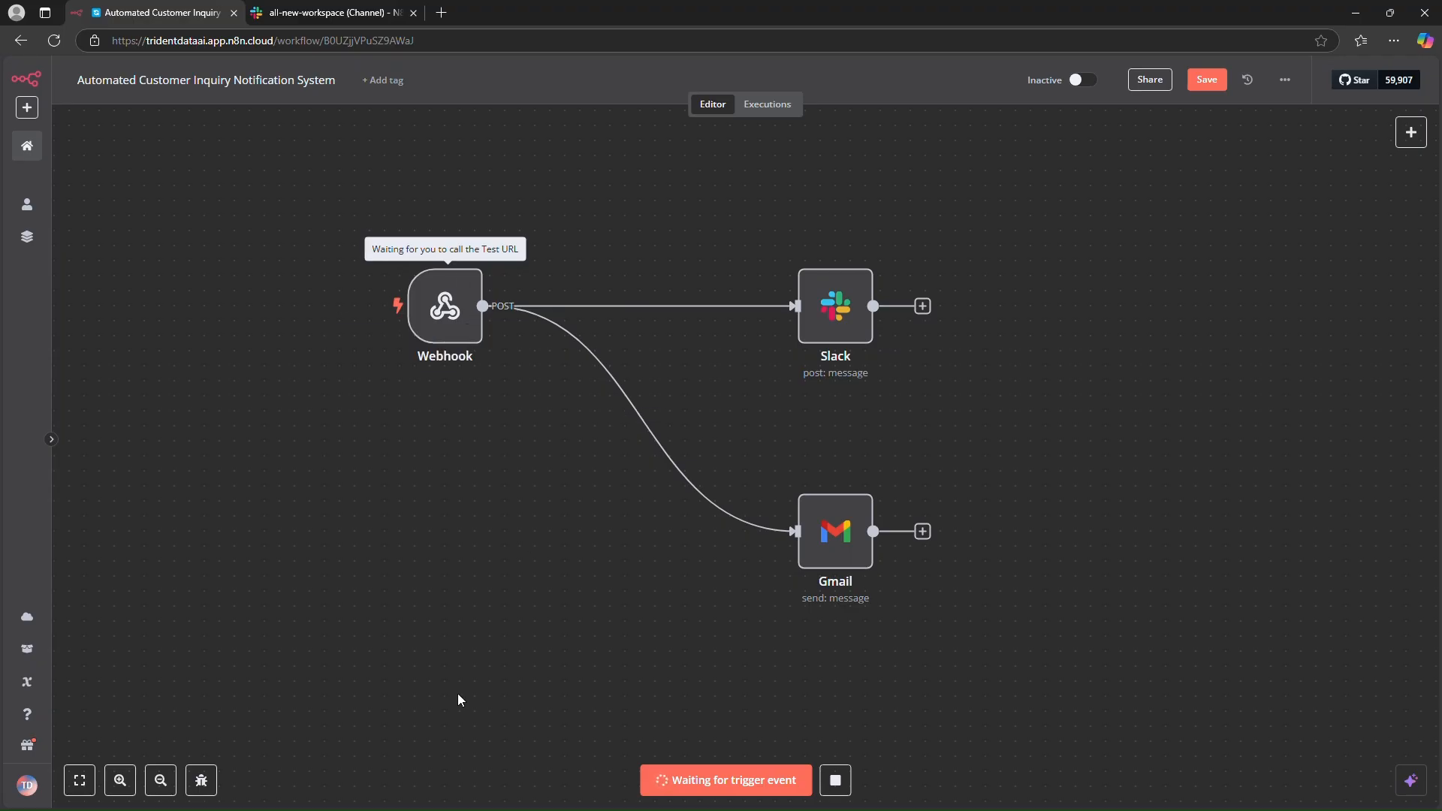
# - Switch to Postman and replace the name value in the JSON request body with a new test customer name
pyautogui.moveTo(524, 802)
pyautogui.click(872, 793)
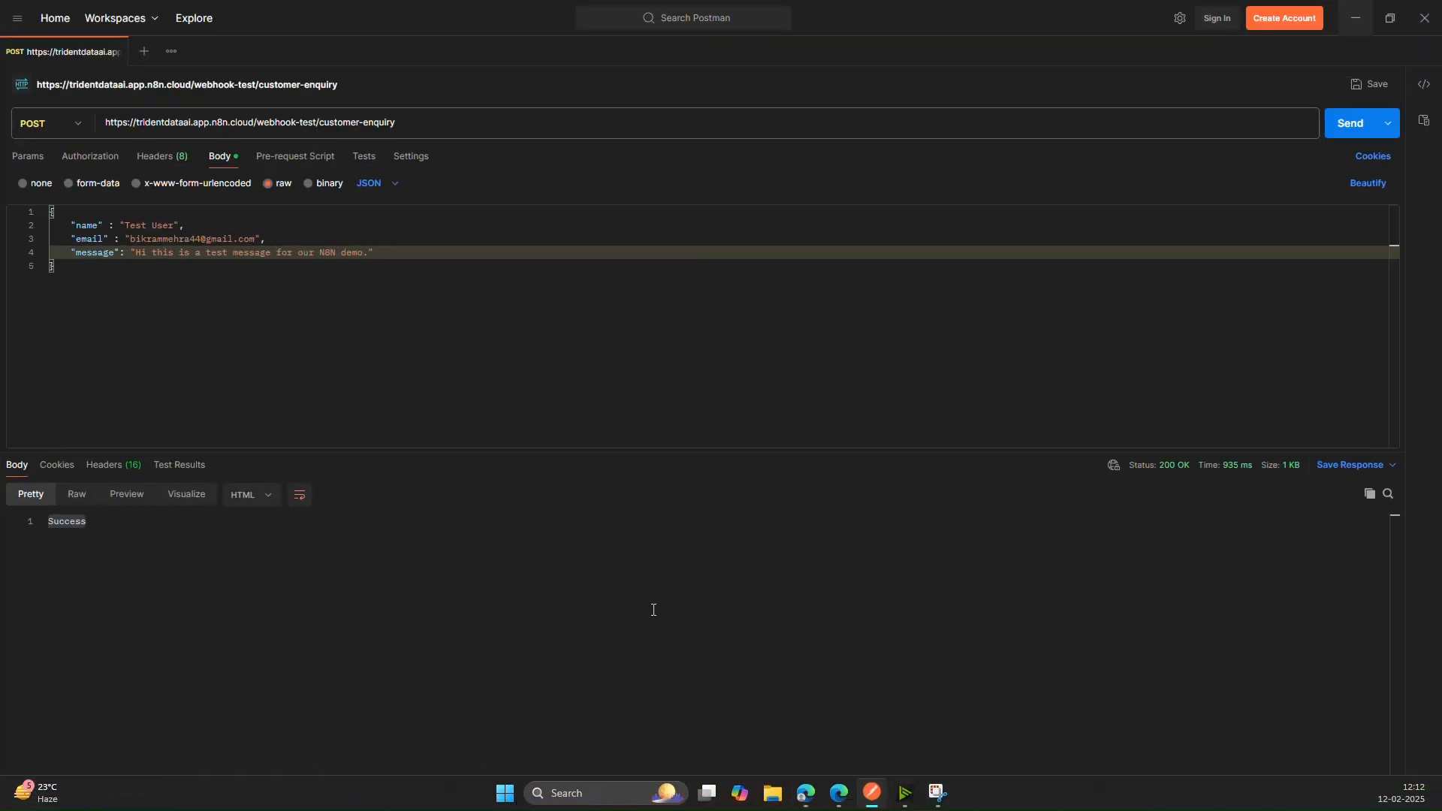
pyautogui.click(221, 274)
pyautogui.doubleClick(164, 224)
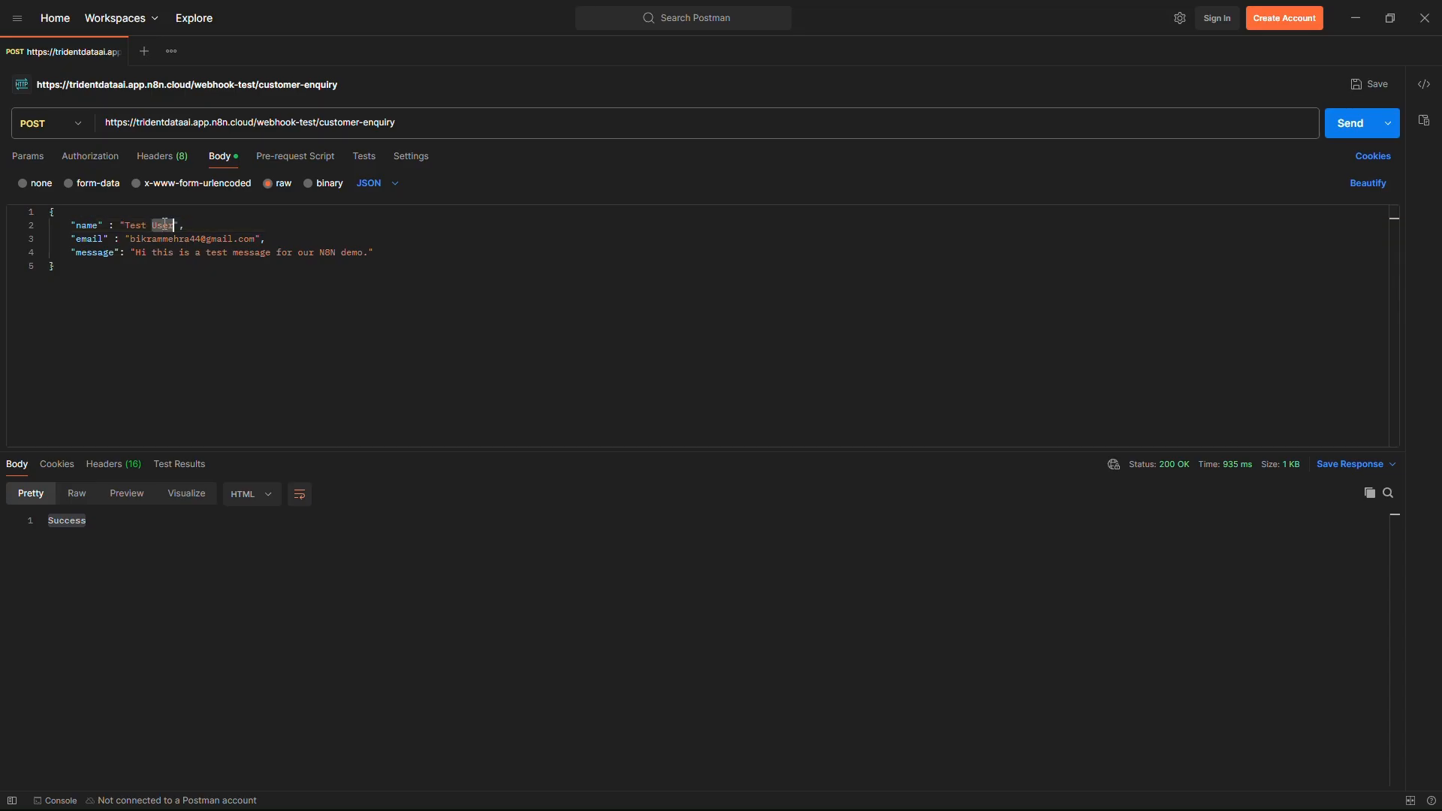
pyautogui.press('BackSpace')
pyautogui.press('BackSpace')
pyautogui.press('BackSpace')
pyautogui.press('BackSpace')
pyautogui.press('BackSpace')
pyautogui.press('BackSpace')
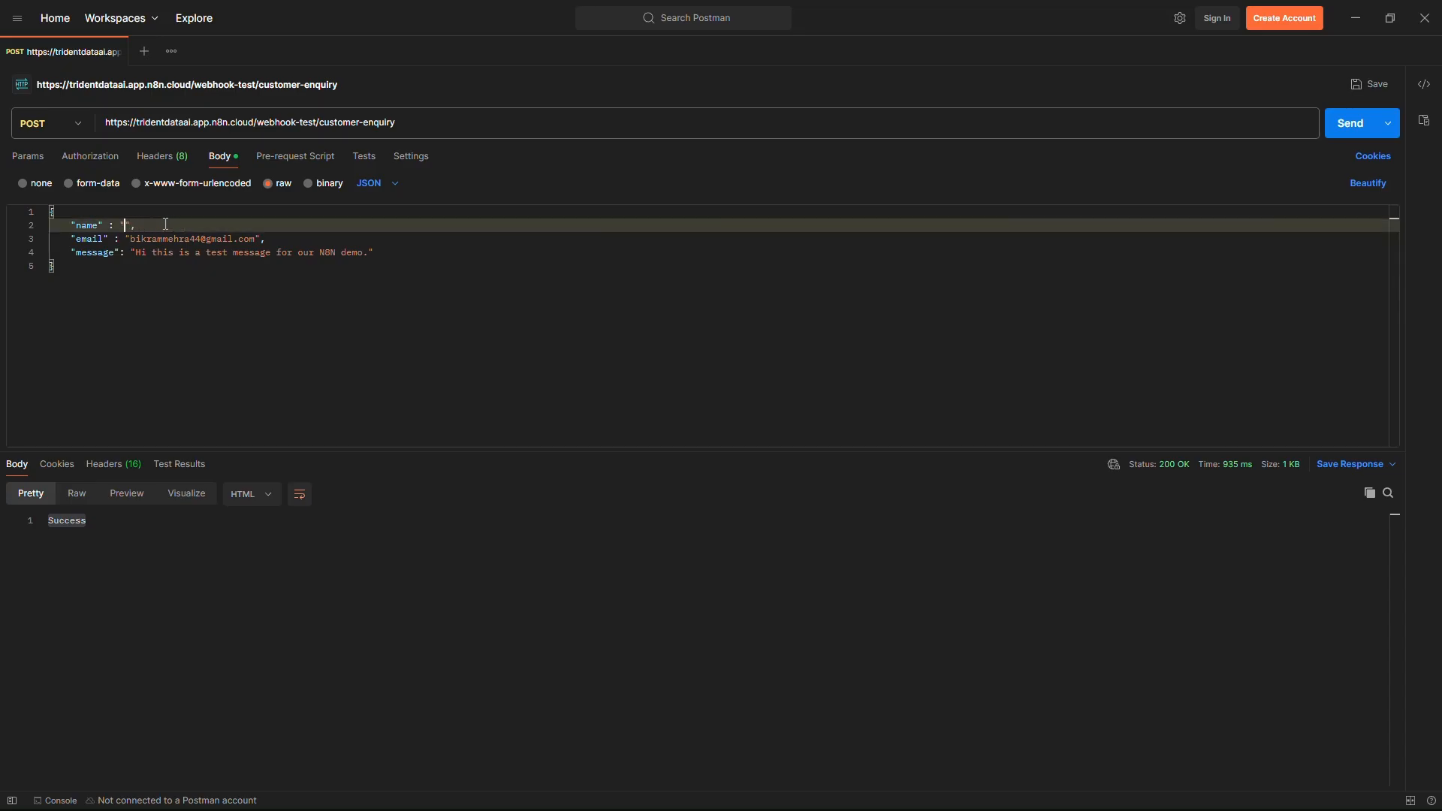
pyautogui.write('Vicky')
# - Append " I have a query on how to setup Gmail on N8N." to the message value and send the request
pyautogui.click(367, 252)
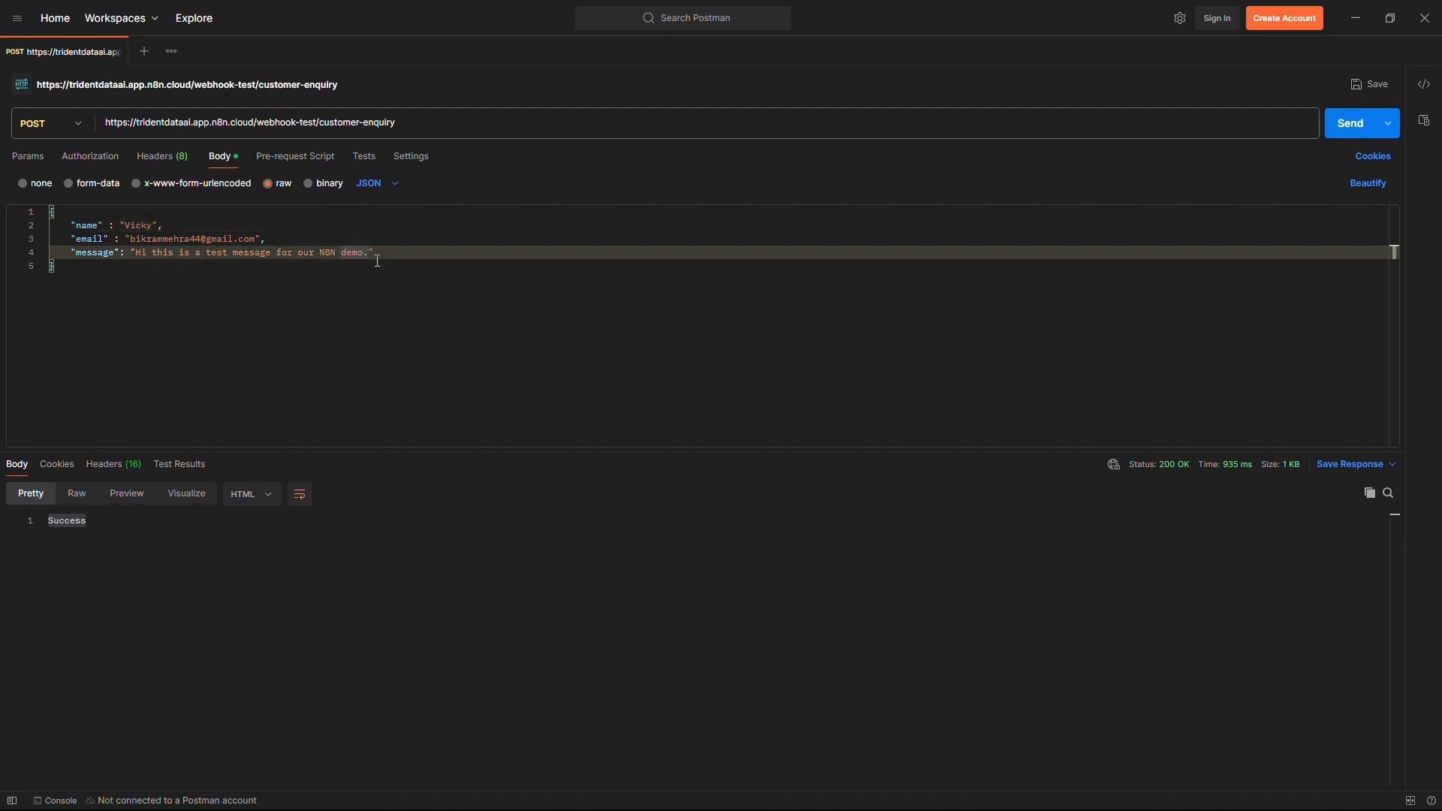
pyautogui.write('I have a c')
pyautogui.write('uery on how to setup Gmail on N8N')
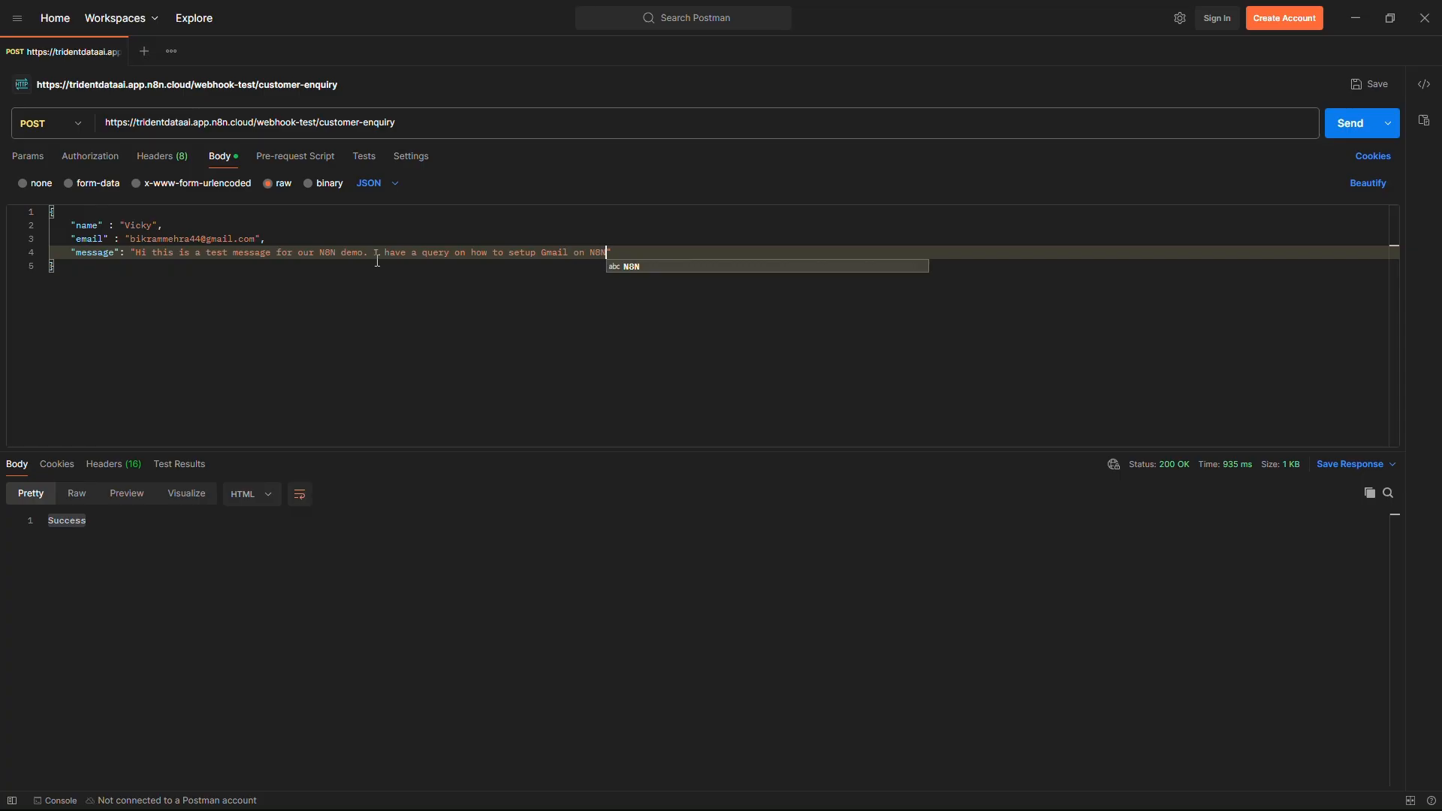
pyautogui.write('.')
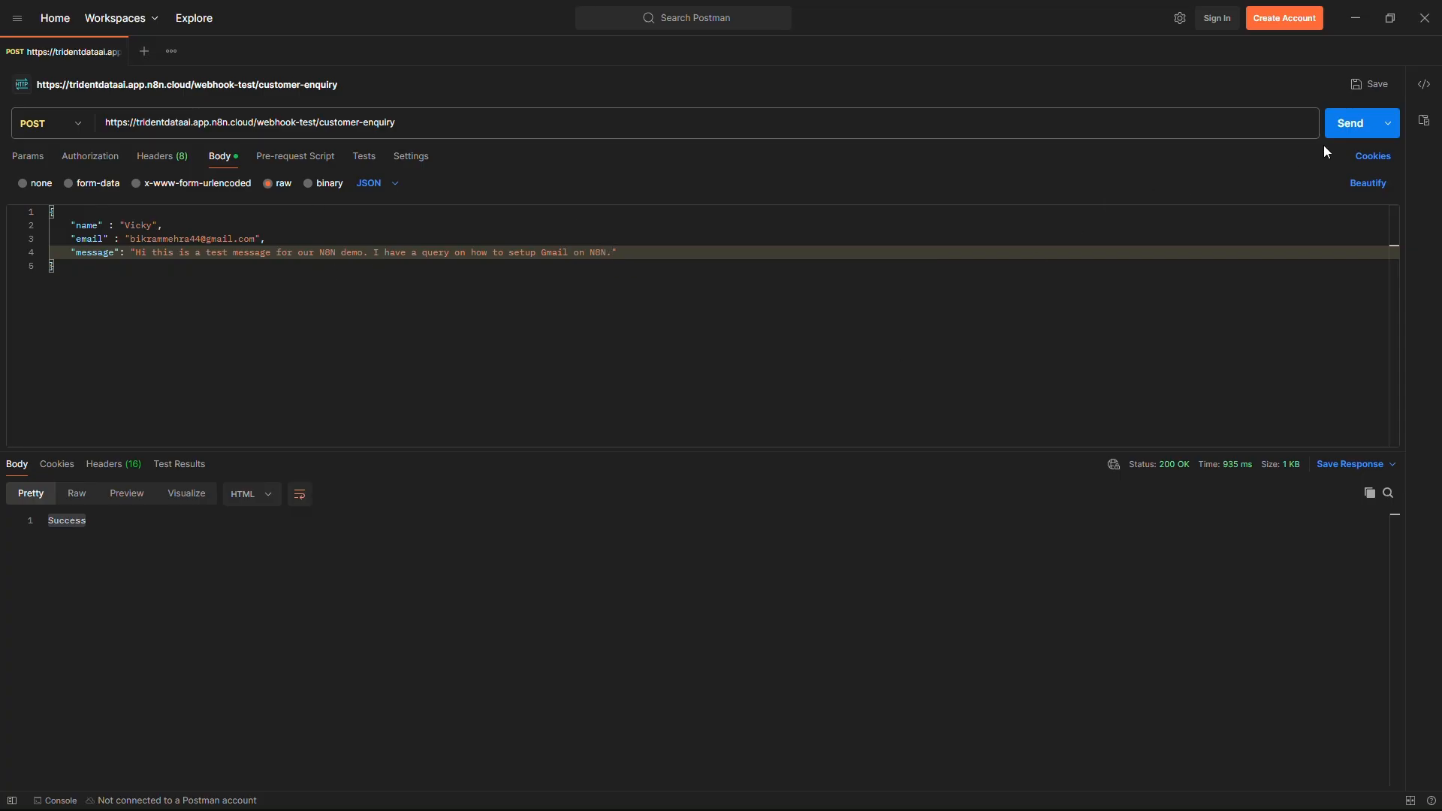
pyautogui.click(1341, 132)
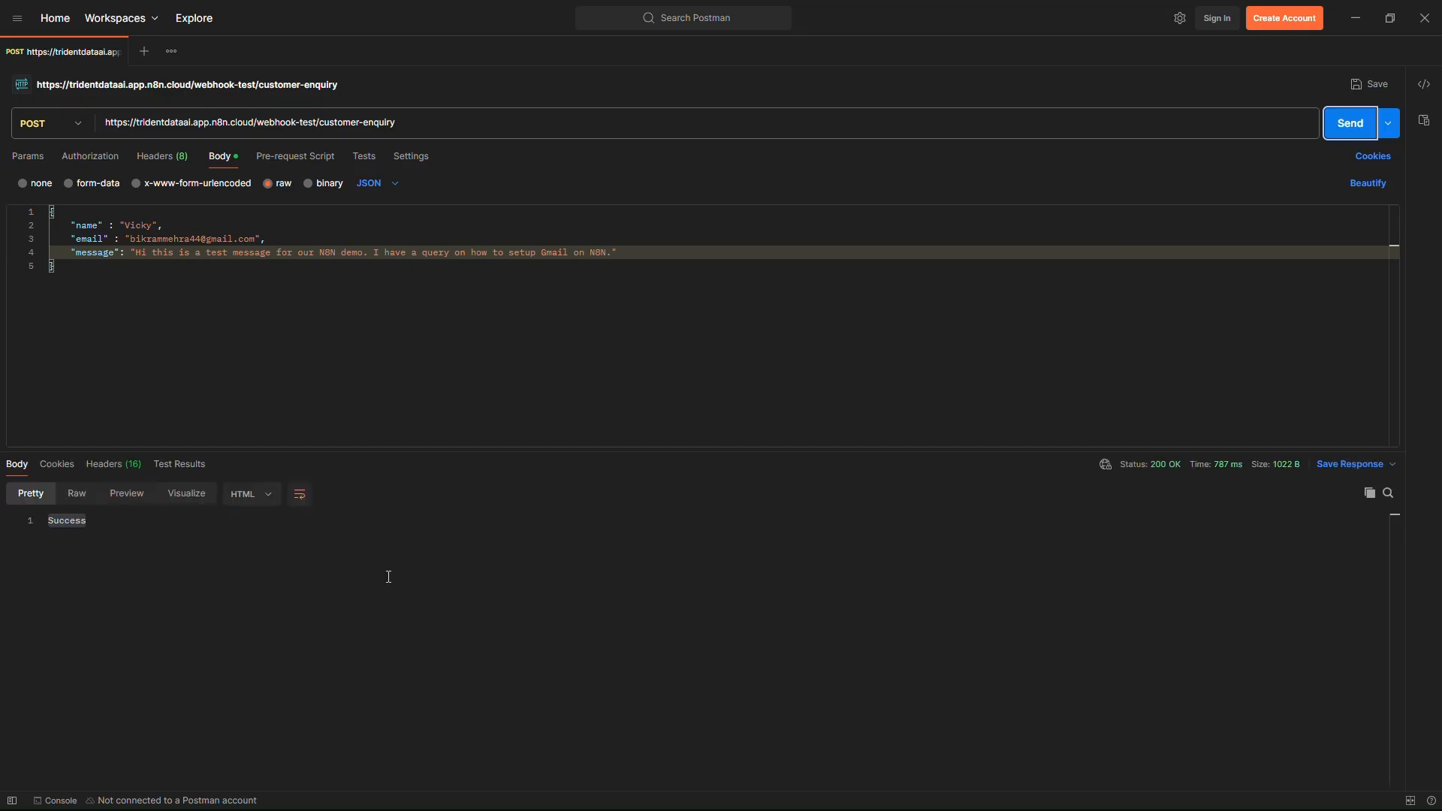
# - Check the new customer inquiry notification posted in the Slack channel
pyautogui.click(1355, 18)
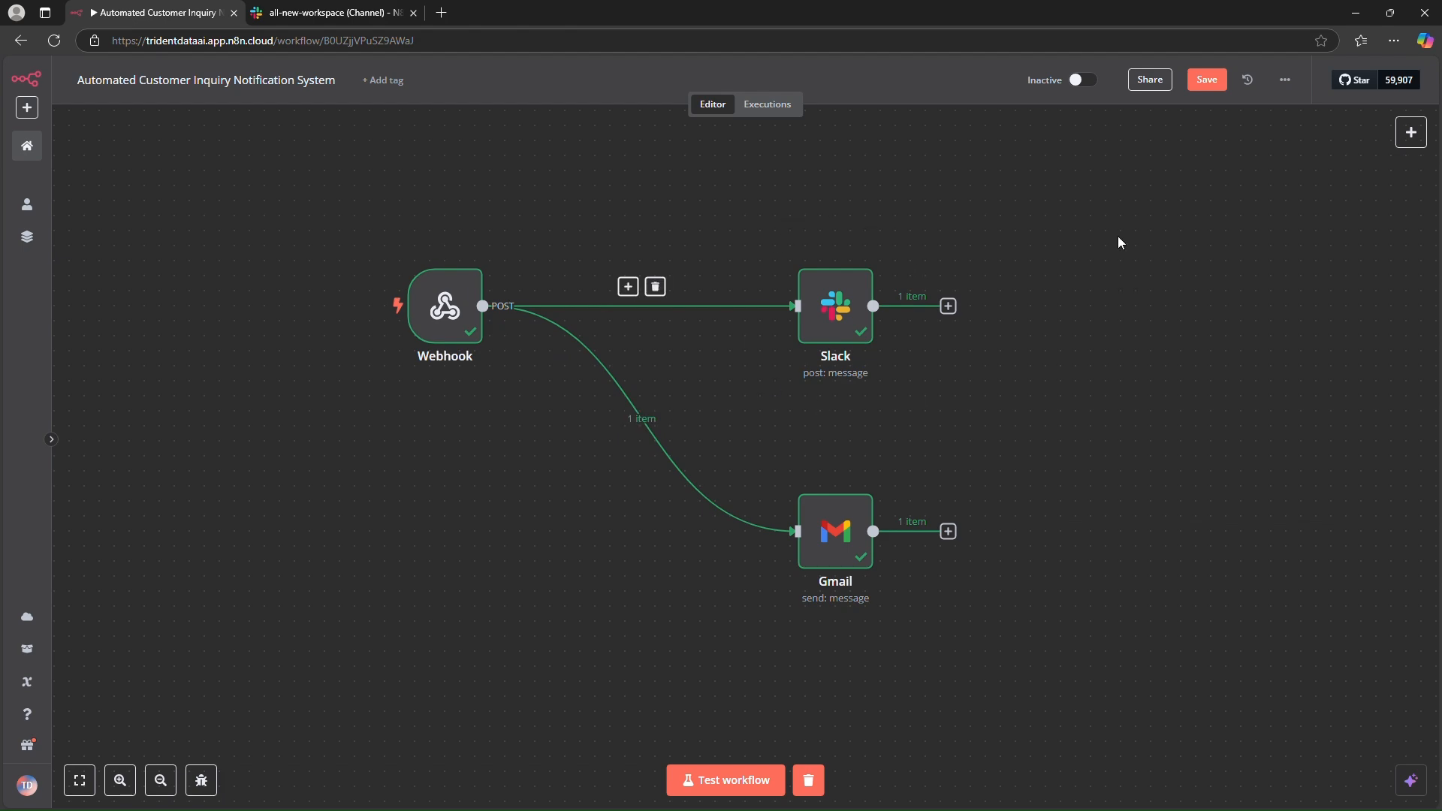
pyautogui.click(353, 14)
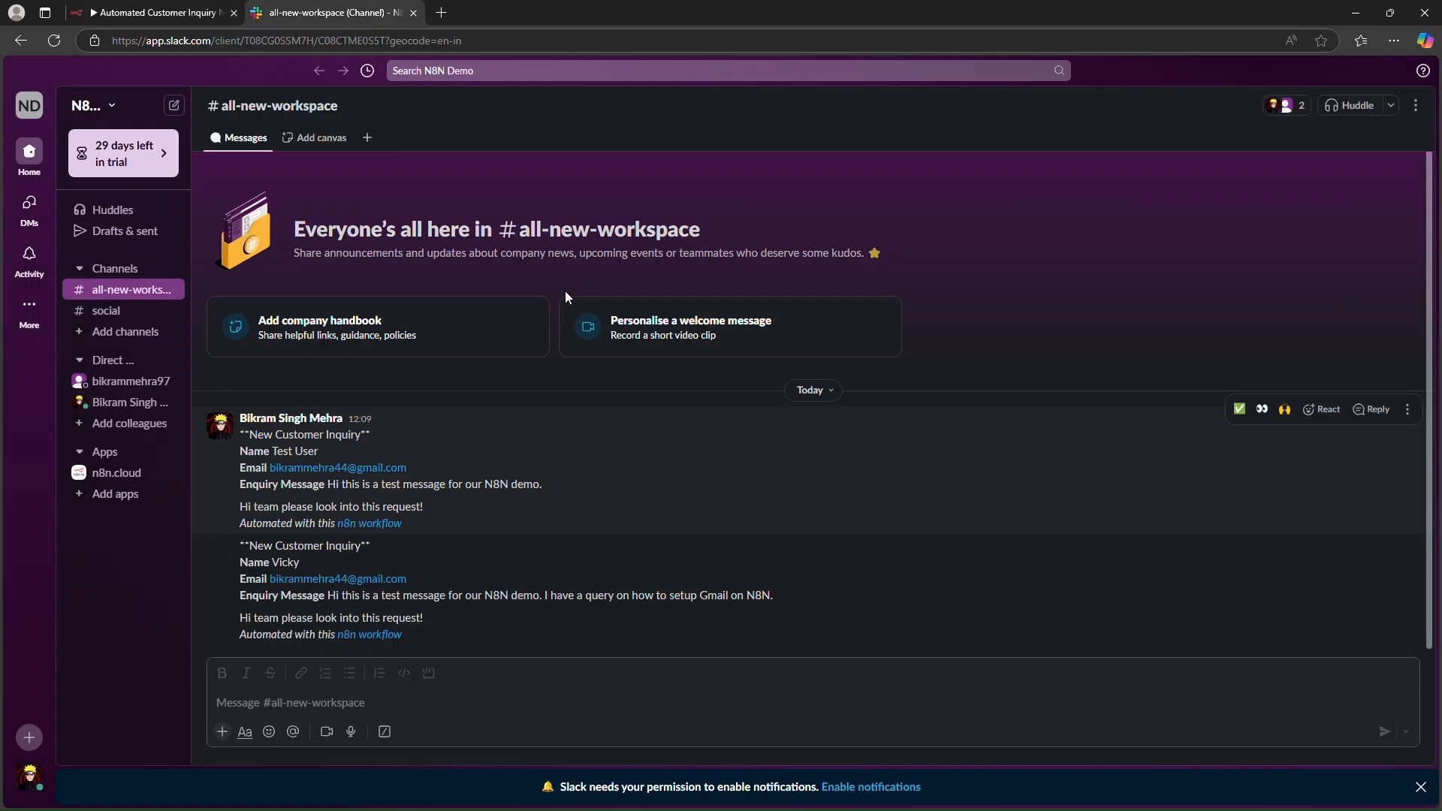
pyautogui.doubleClick(285, 563)
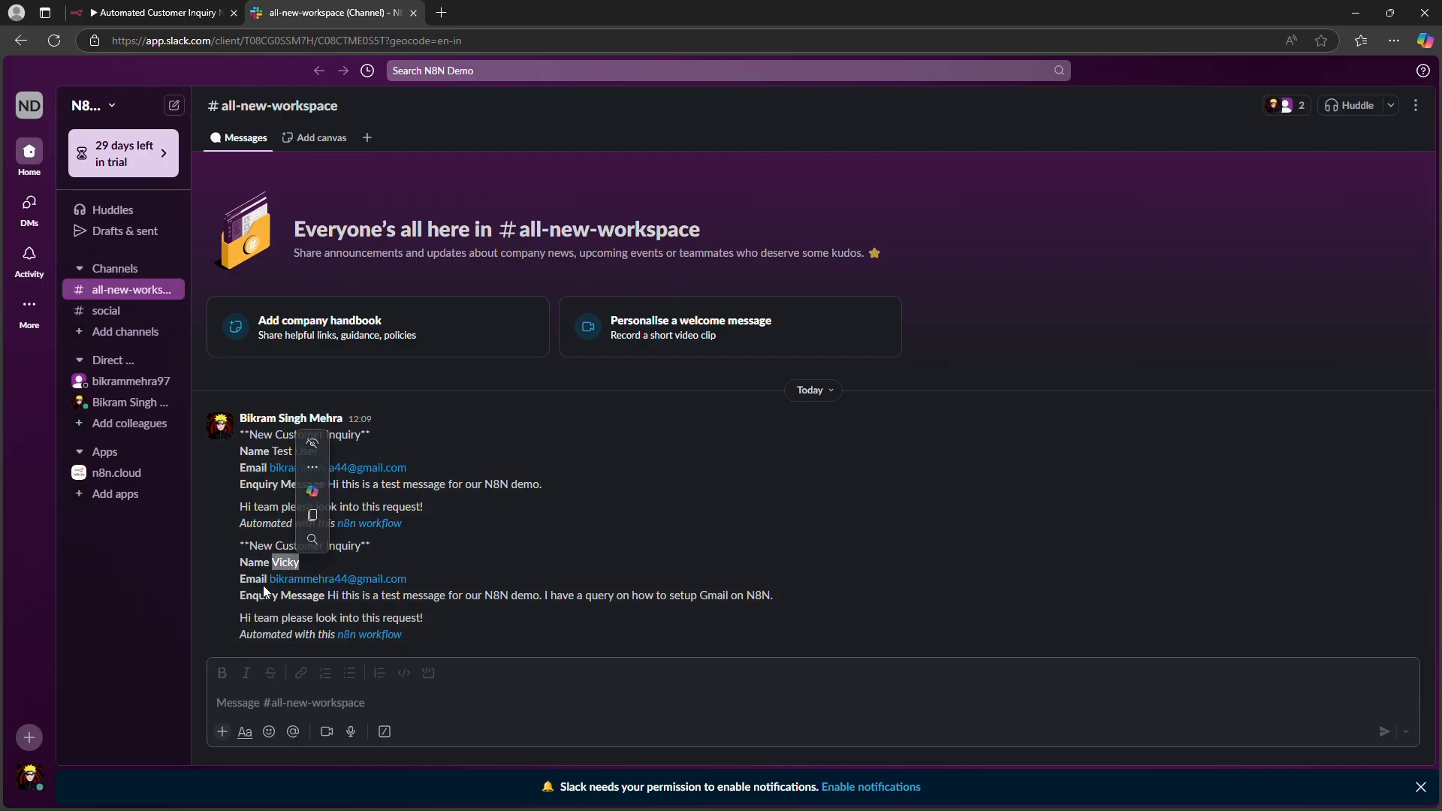
pyautogui.moveTo(335, 596); pyautogui.dragTo(446, 597)
pyautogui.moveTo(689, 596); pyautogui.dragTo(743, 597)
pyautogui.click(754, 598)
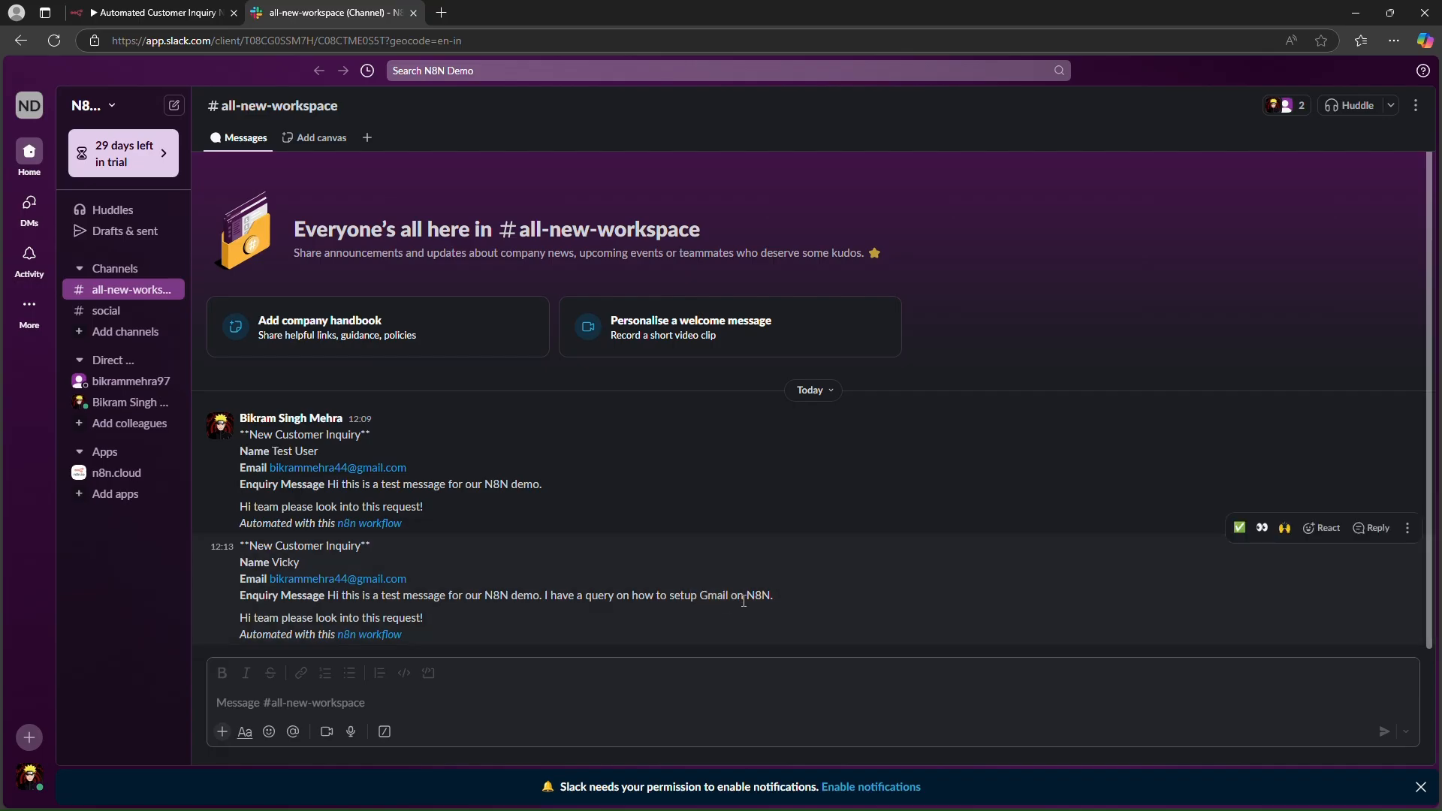
pyautogui.moveTo(241, 618); pyautogui.dragTo(425, 619)
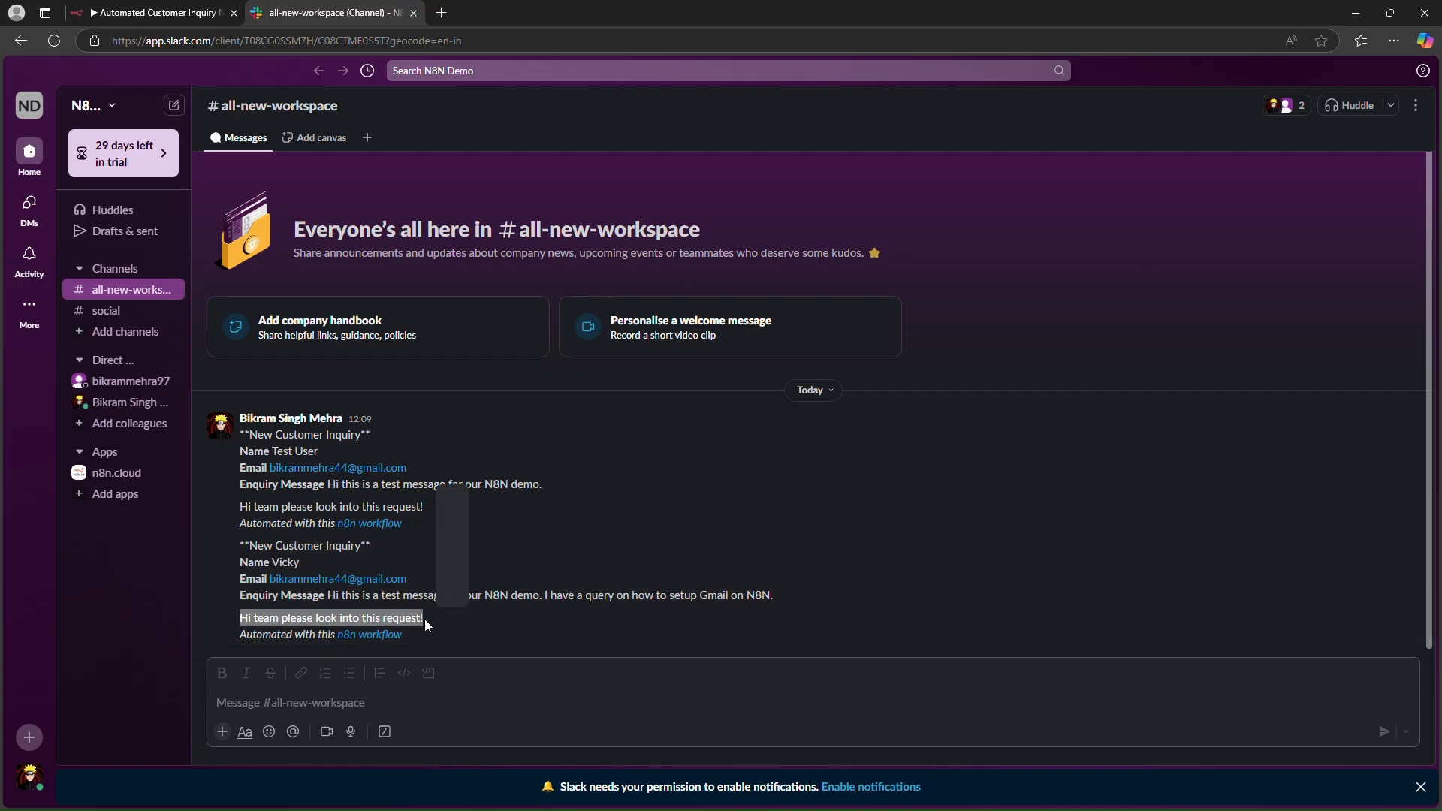
pyautogui.click(359, 611)
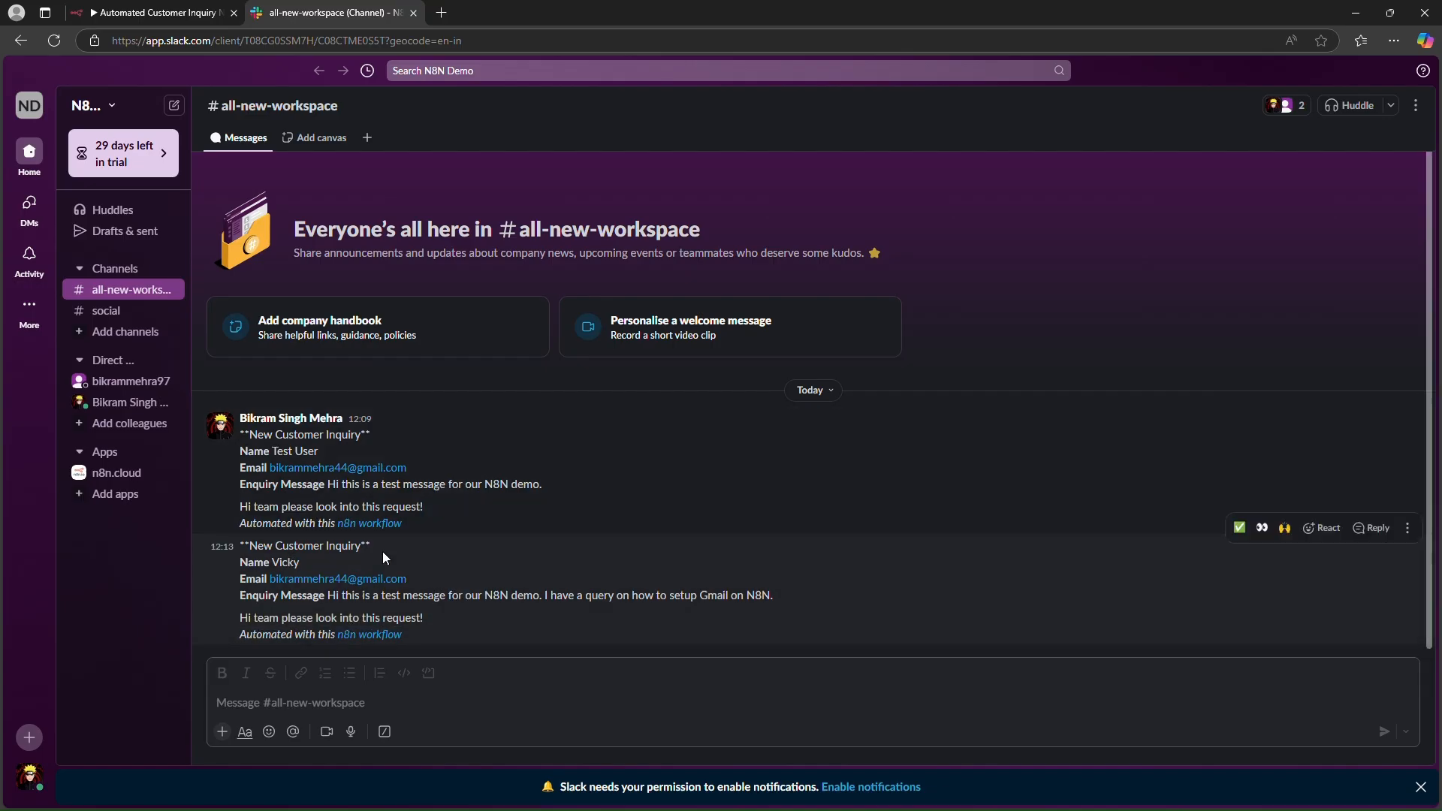
# - Open the acknowledgement email in the Gmail inbox and review its subject and body
pyautogui.click(135, 15)
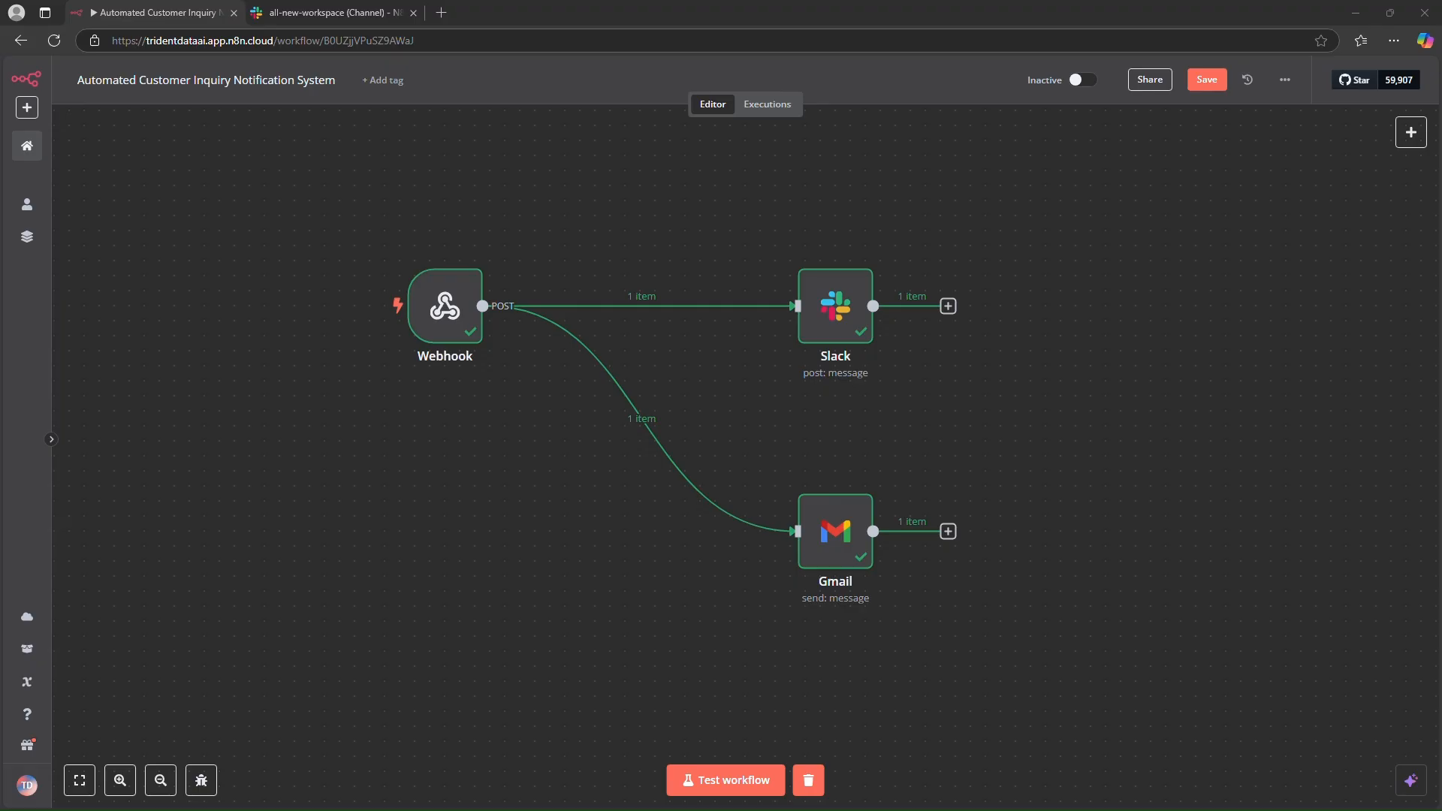
pyautogui.moveTo(0, 264); pyautogui.dragTo(528, 227)
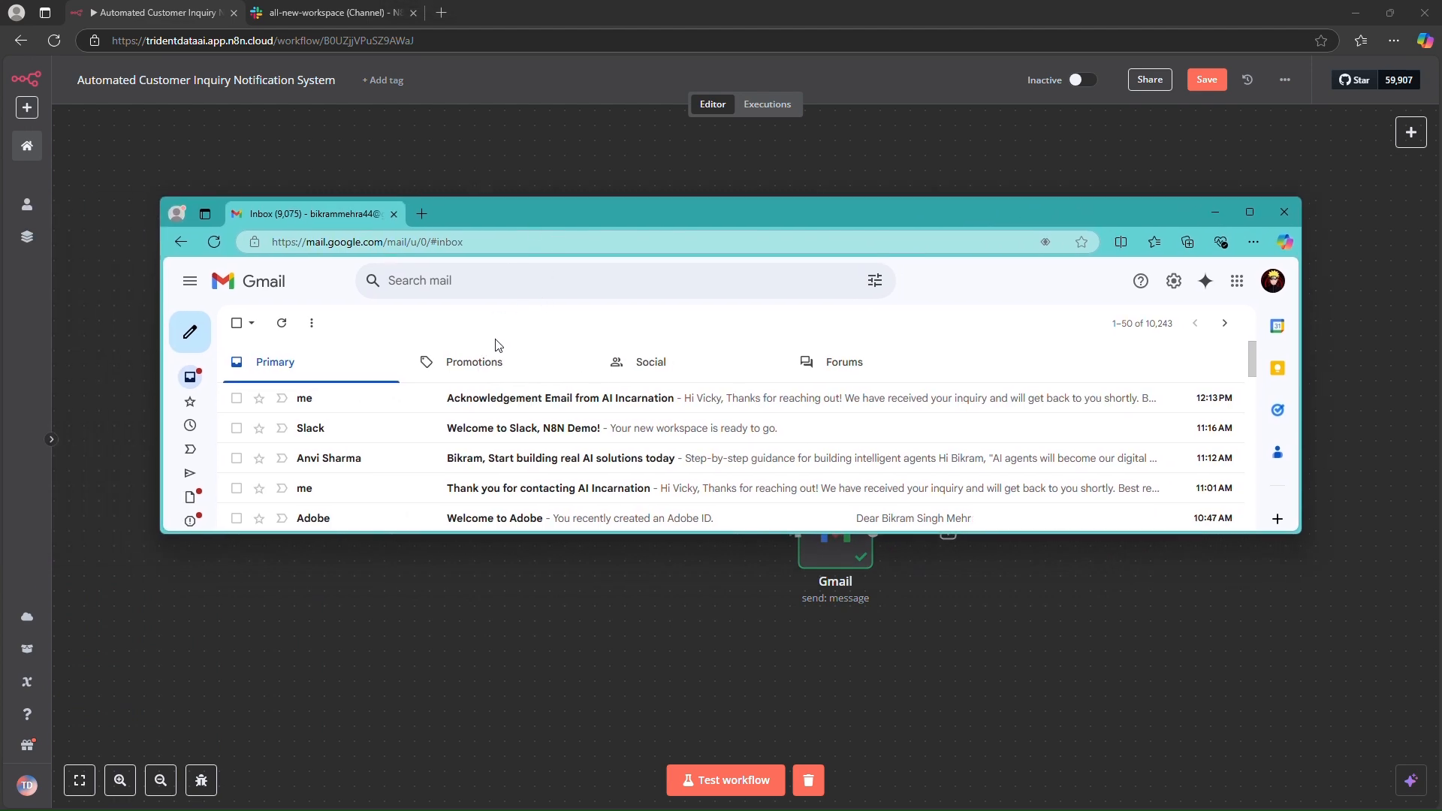
pyautogui.click(500, 401)
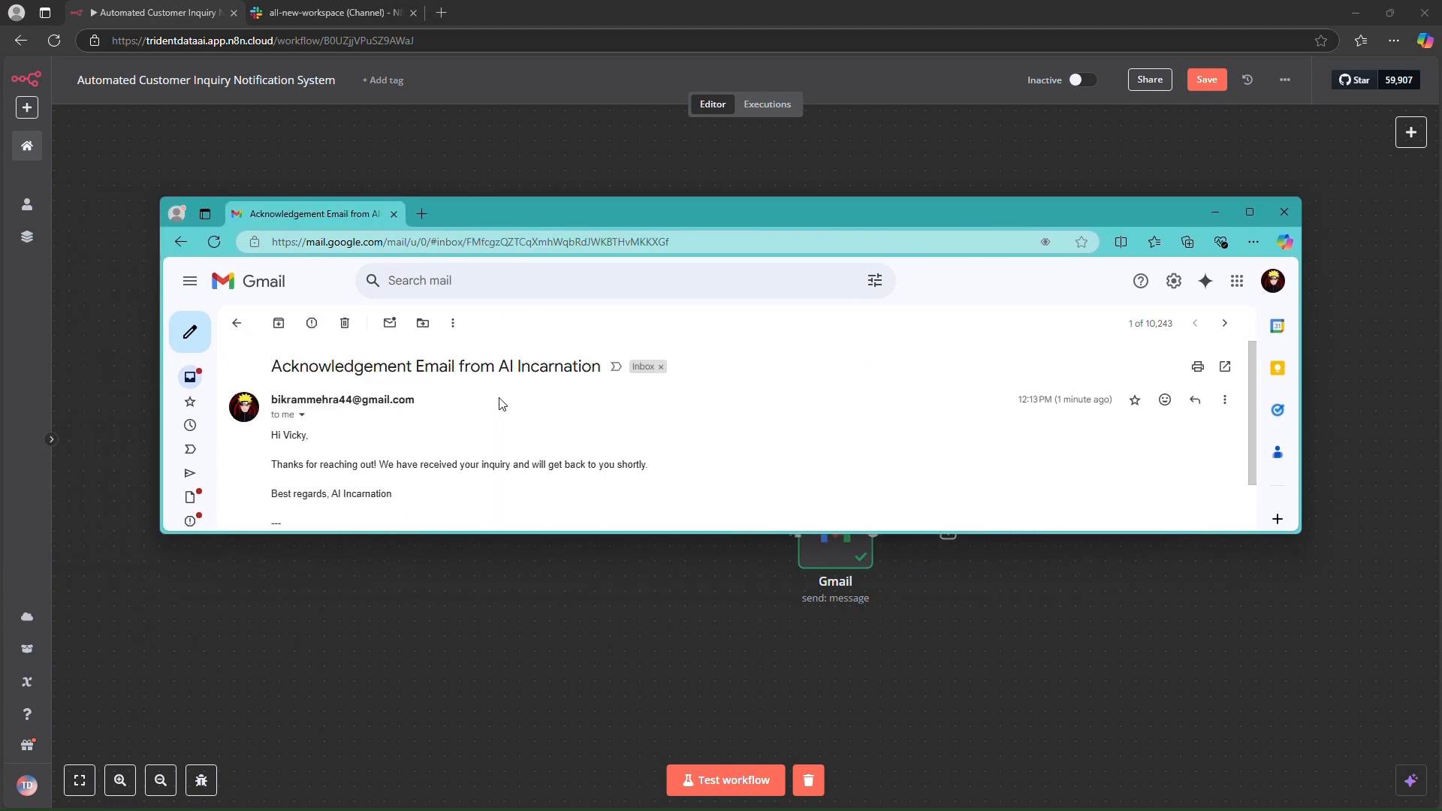
pyautogui.doubleClick(353, 368)
pyautogui.click(554, 371)
pyautogui.scroll(-3, 541, 383)
pyautogui.scroll(1, 519, 395)
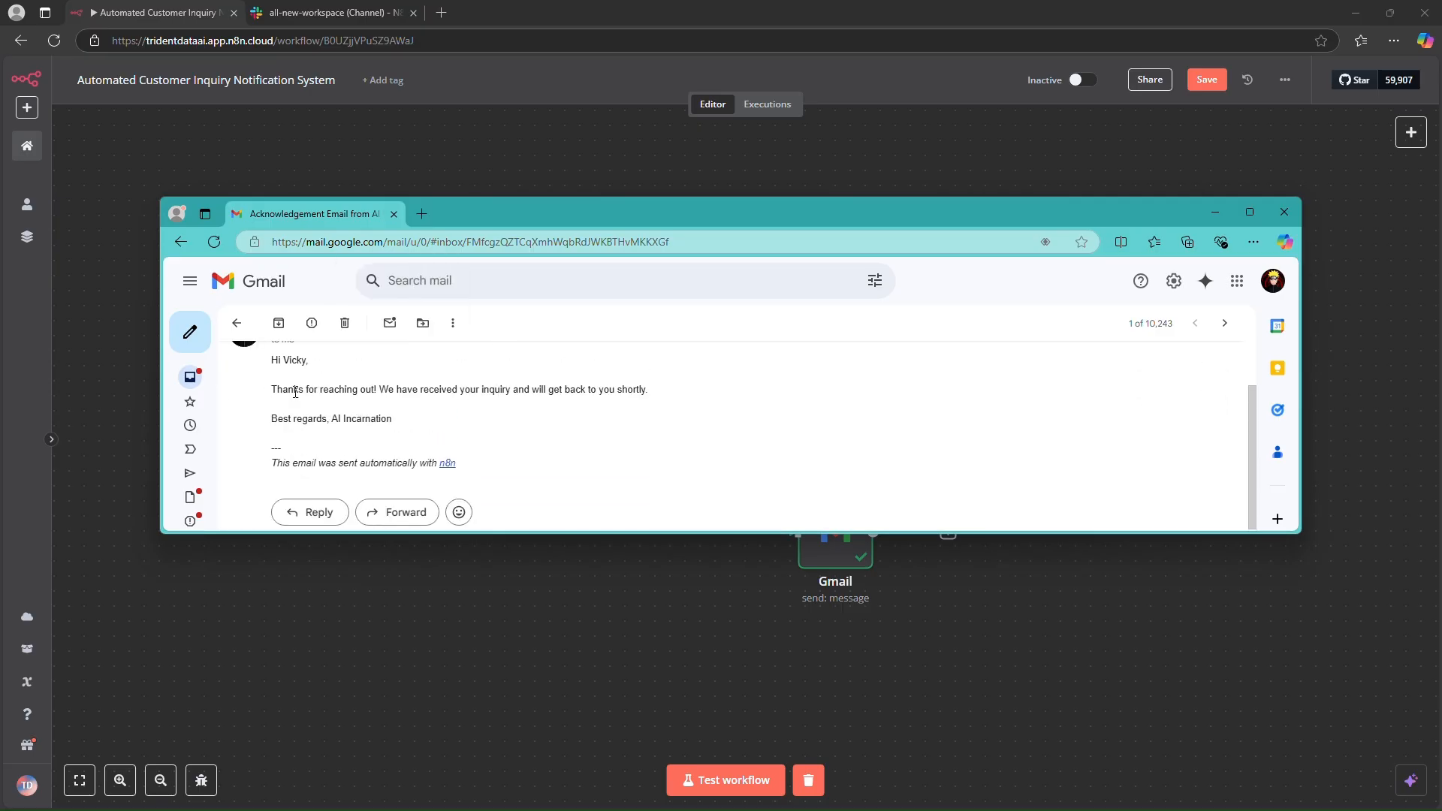
pyautogui.moveTo(272, 362); pyautogui.dragTo(507, 389)
pyautogui.moveTo(628, 389); pyautogui.dragTo(549, 389)
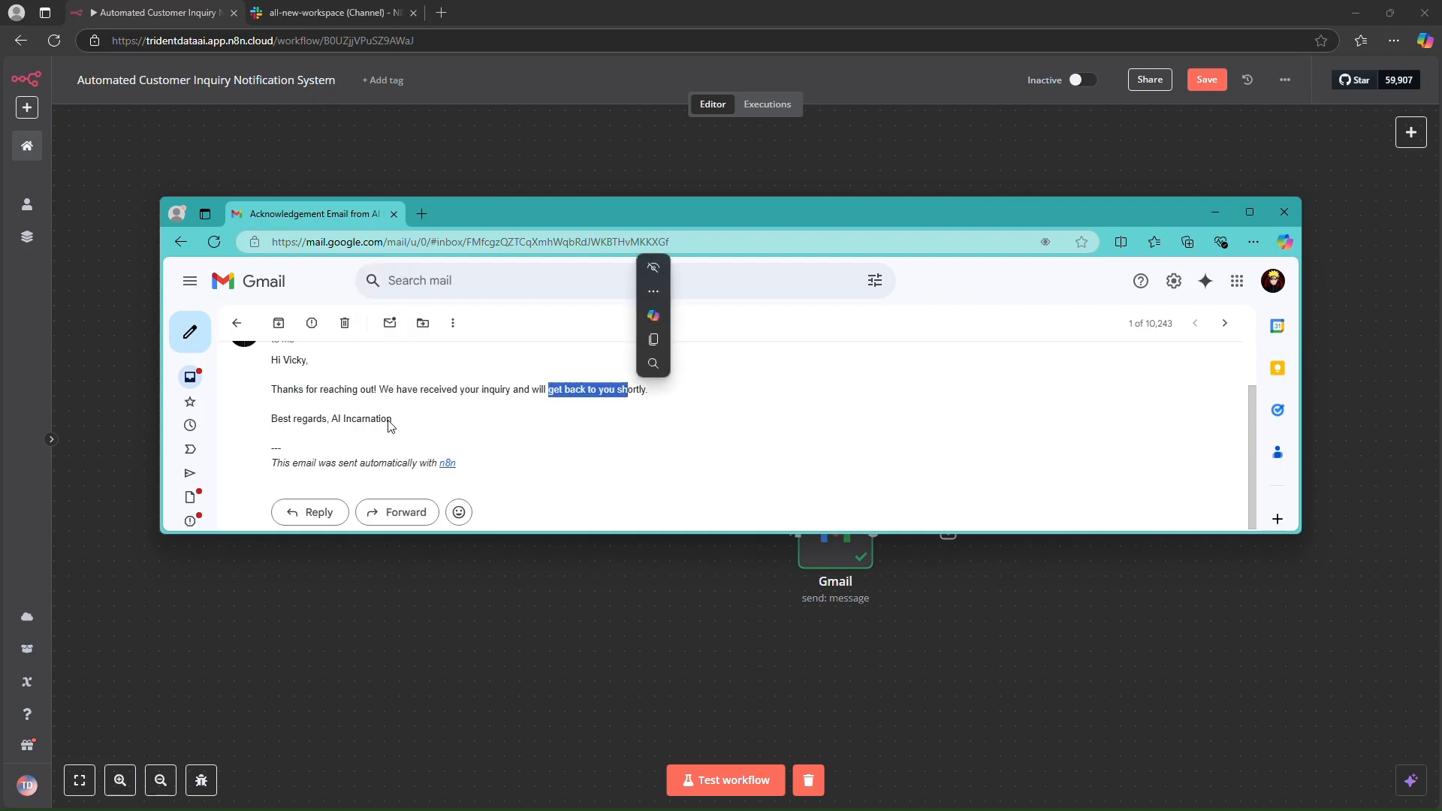
pyautogui.click(499, 419)
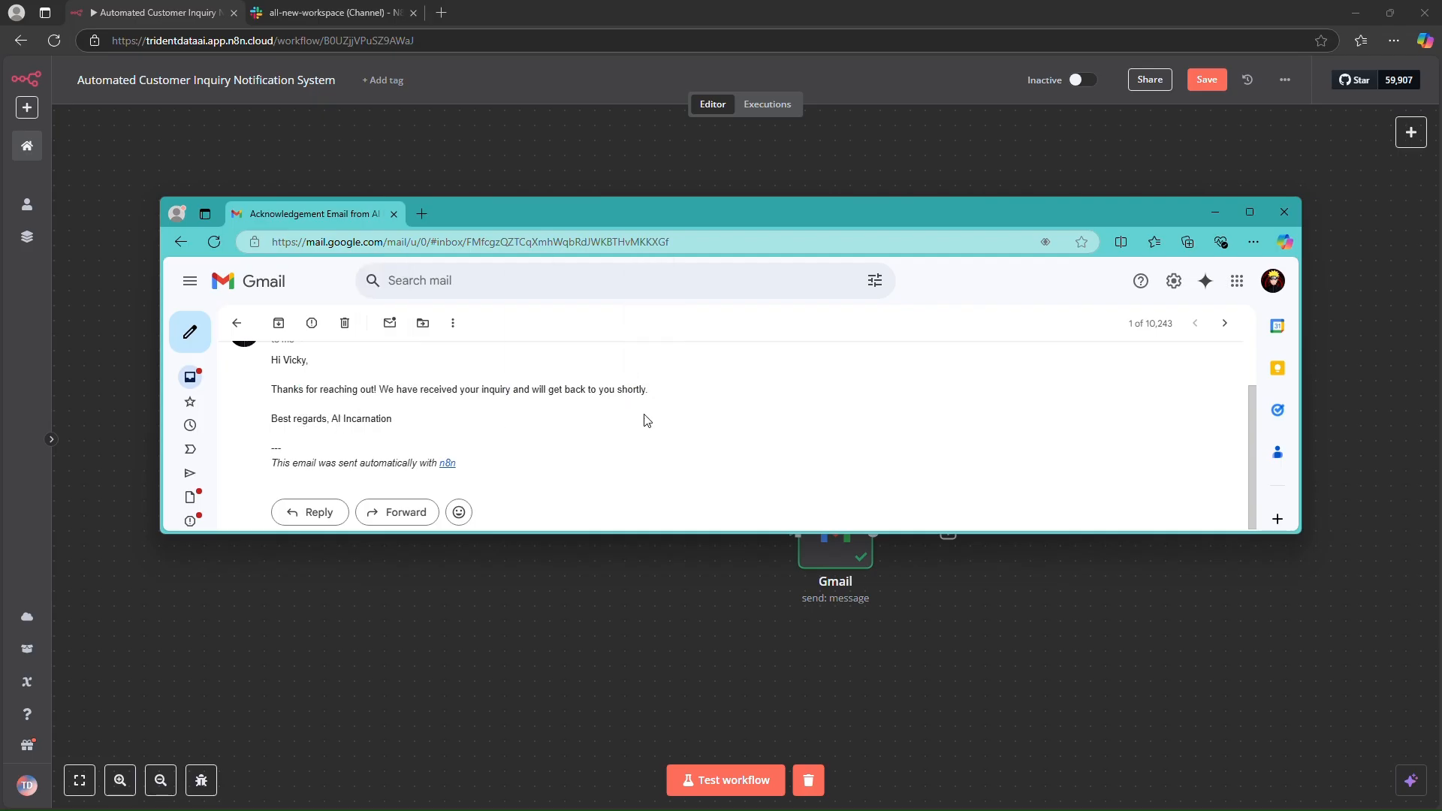
pyautogui.moveTo(731, 213); pyautogui.dragTo(0, 7)
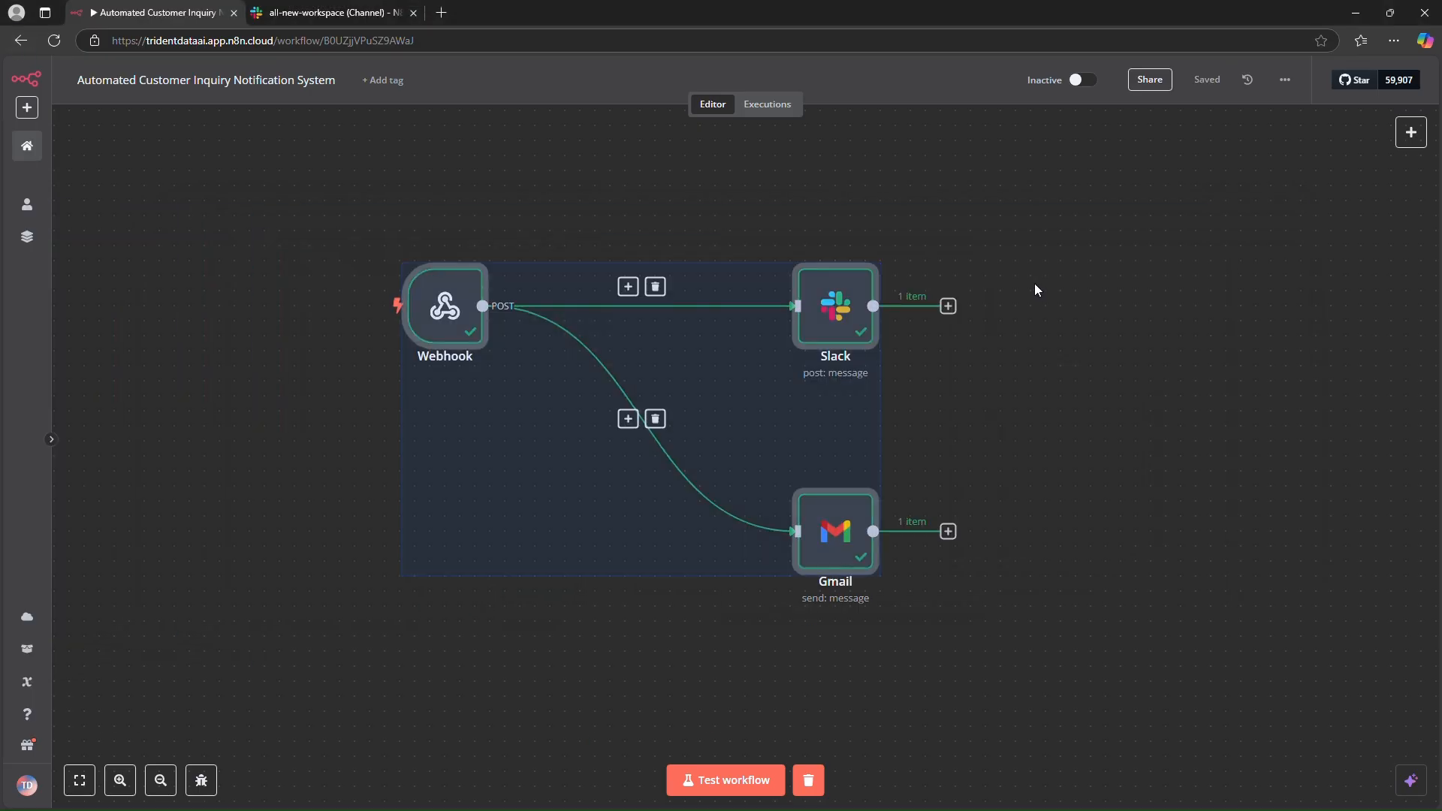
pyautogui.click(1034, 287)
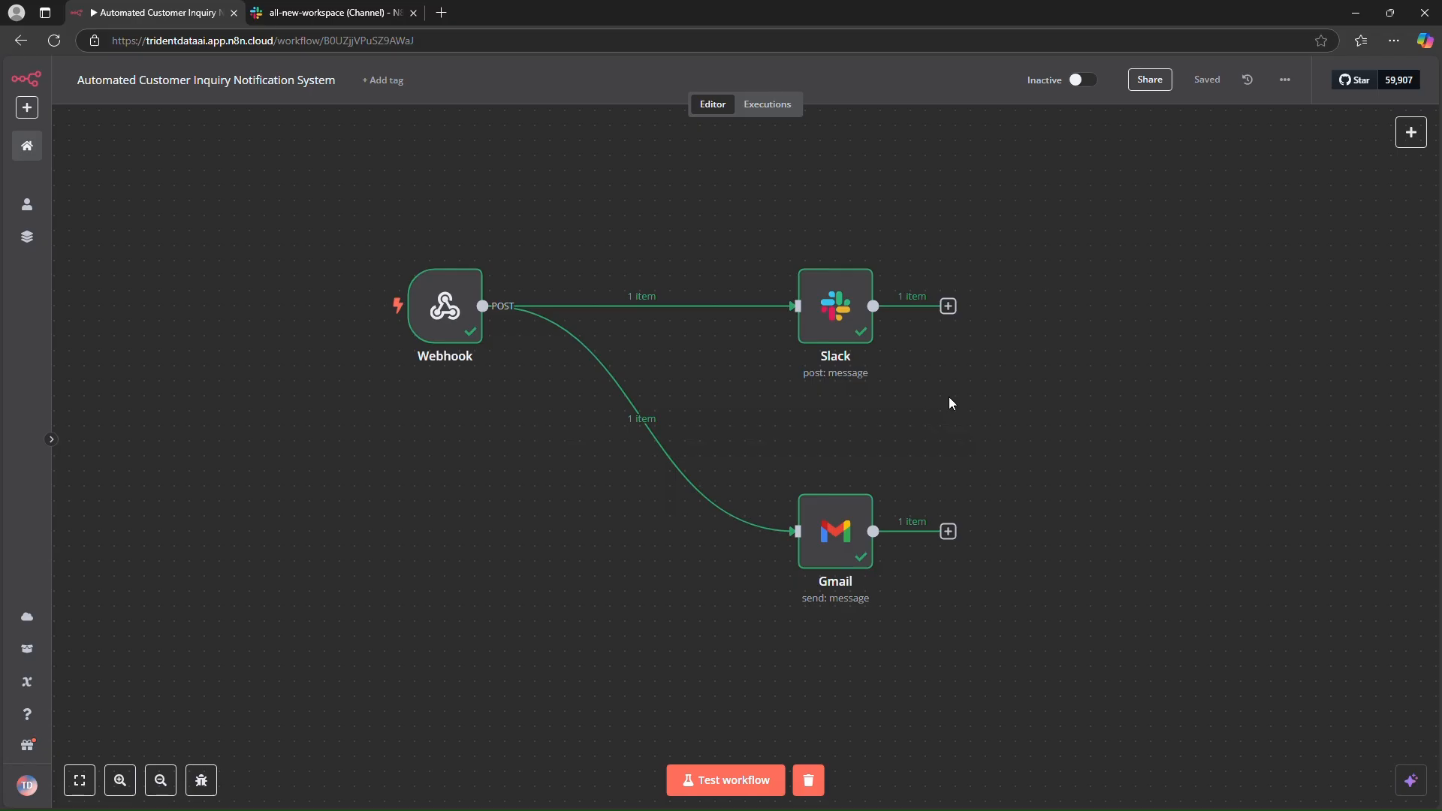